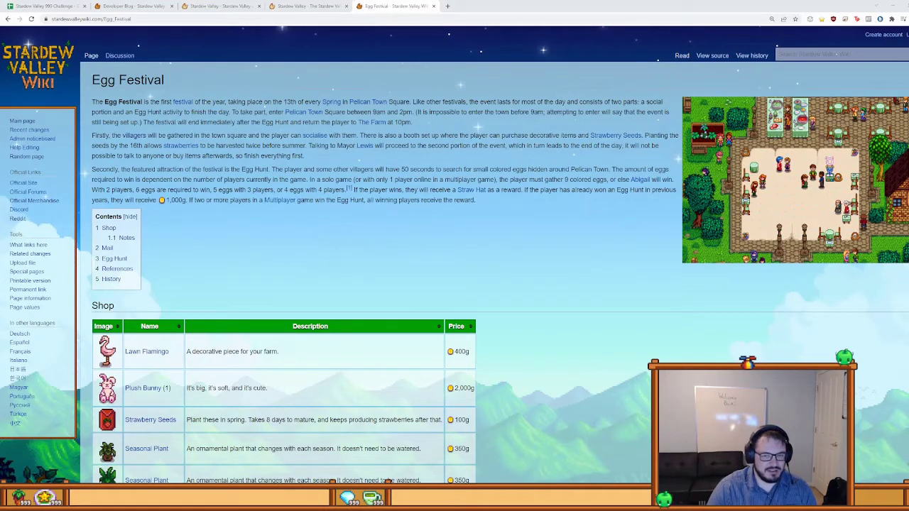
Step: Switch to the Stardew Valley 999 Challenge spreadsheet and review the Fruits row and overall completion on the category overview sheet
{"action": "left_click", "coordinate": [43, 5]}
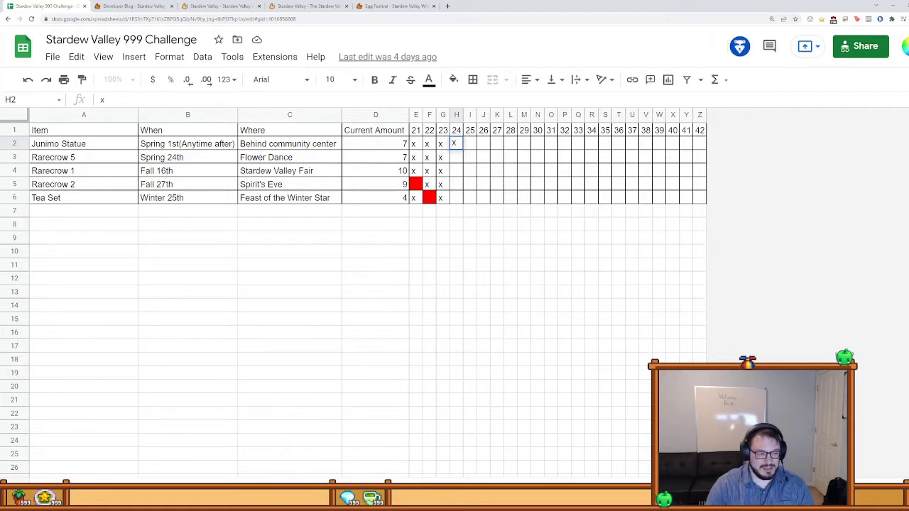
{"action": "left_click", "coordinate": [325, 492]}
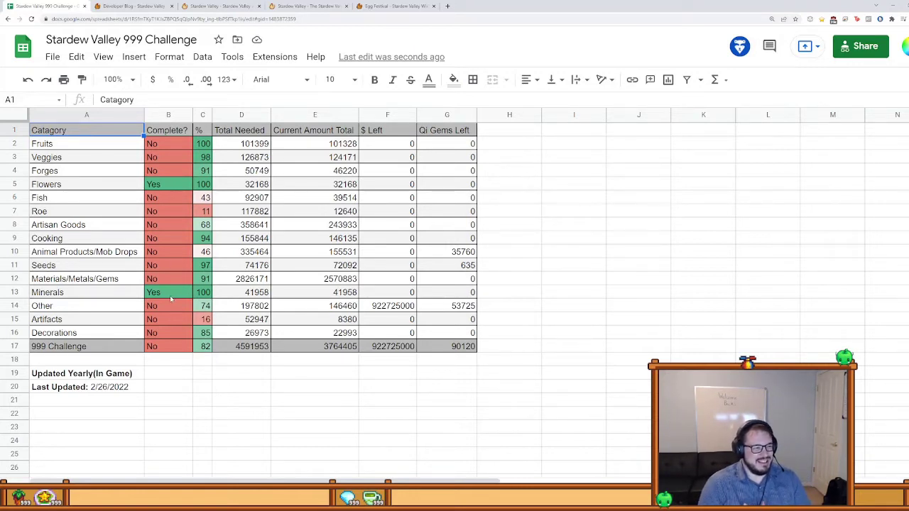
{"action": "left_click", "coordinate": [204, 144]}
{"action": "left_click", "coordinate": [342, 145]}
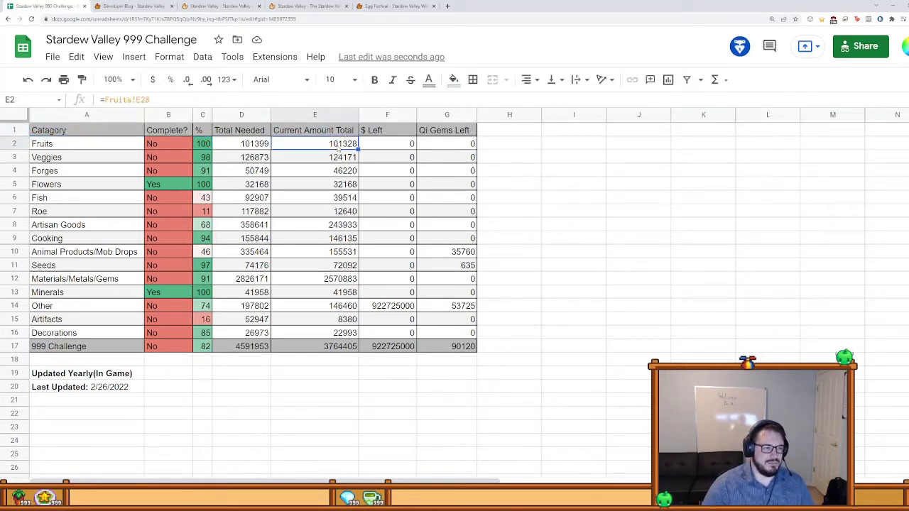
{"action": "left_click", "coordinate": [259, 147]}
{"action": "left_click", "coordinate": [319, 146]}
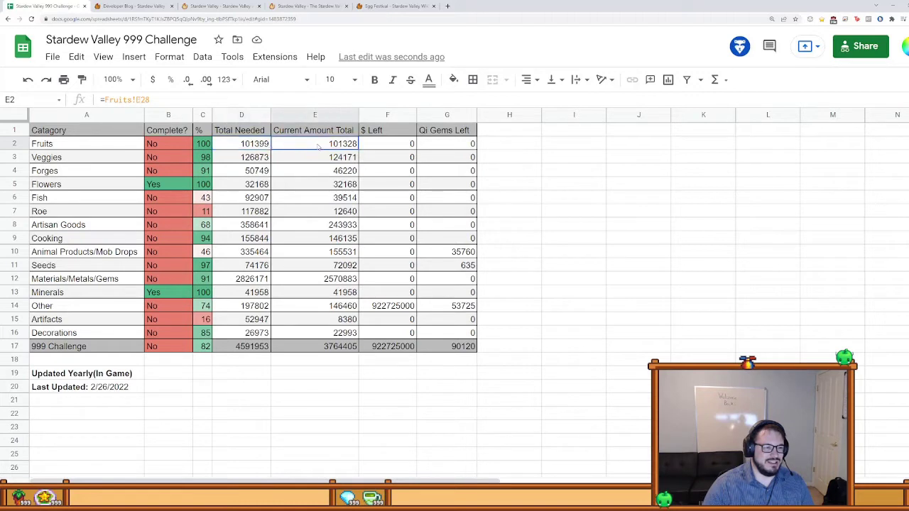
{"action": "left_click", "coordinate": [244, 150]}
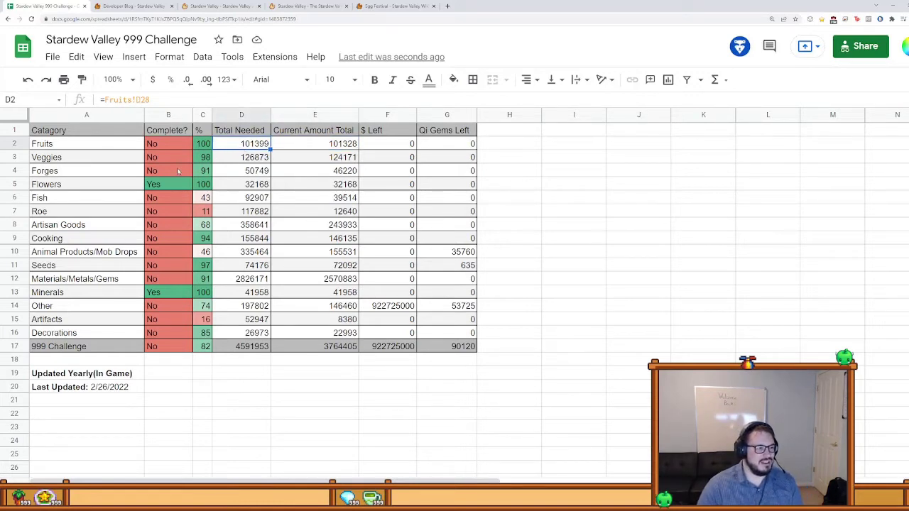
{"action": "left_click", "coordinate": [206, 346]}
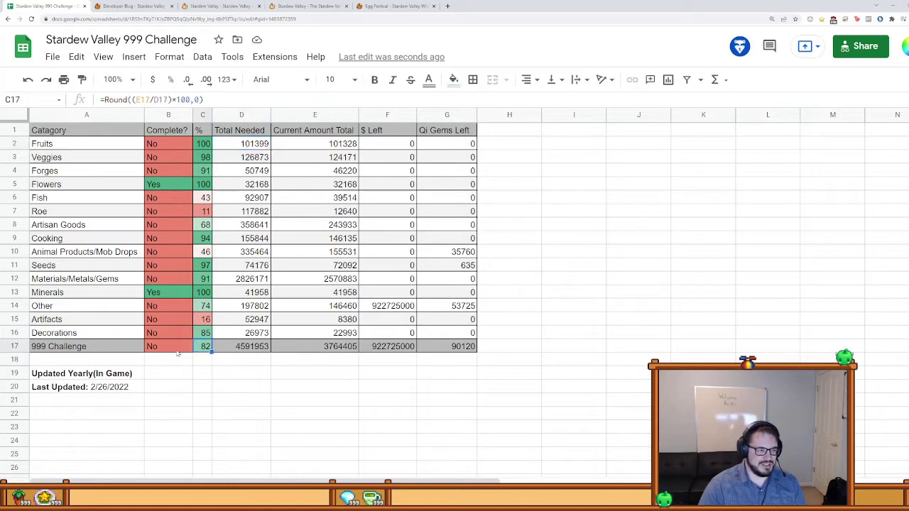
Step: Make the "999 Challenge" label in cell A17 of the overview table bold
{"action": "left_click", "coordinate": [85, 347]}
{"action": "left_click_drag", "start_coordinate": [85, 346], "coordinate": [16, 349]}
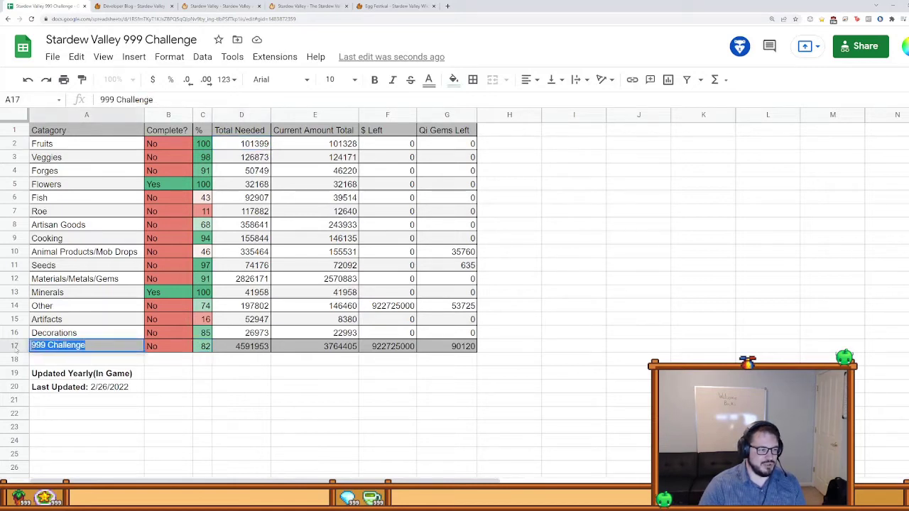
{"action": "left_click", "coordinate": [374, 79]}
{"action": "left_click", "coordinate": [387, 360]}
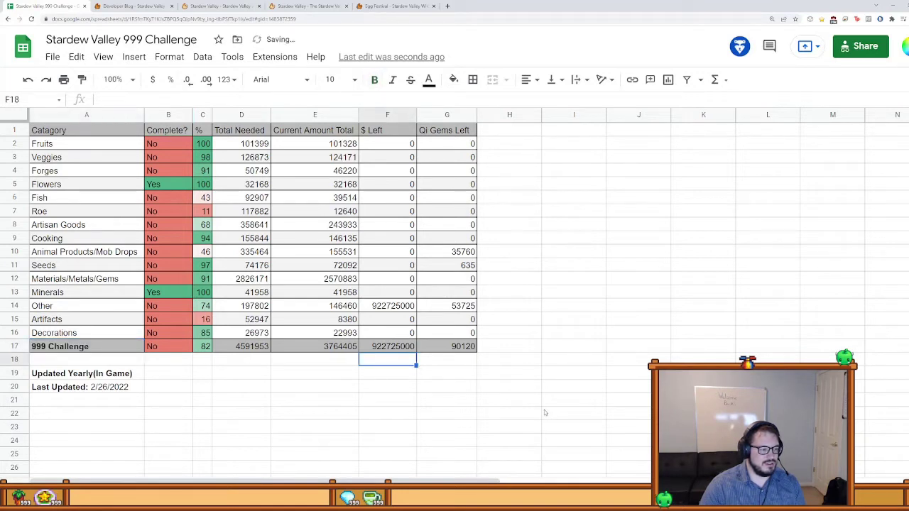
{"action": "left_click", "coordinate": [470, 443]}
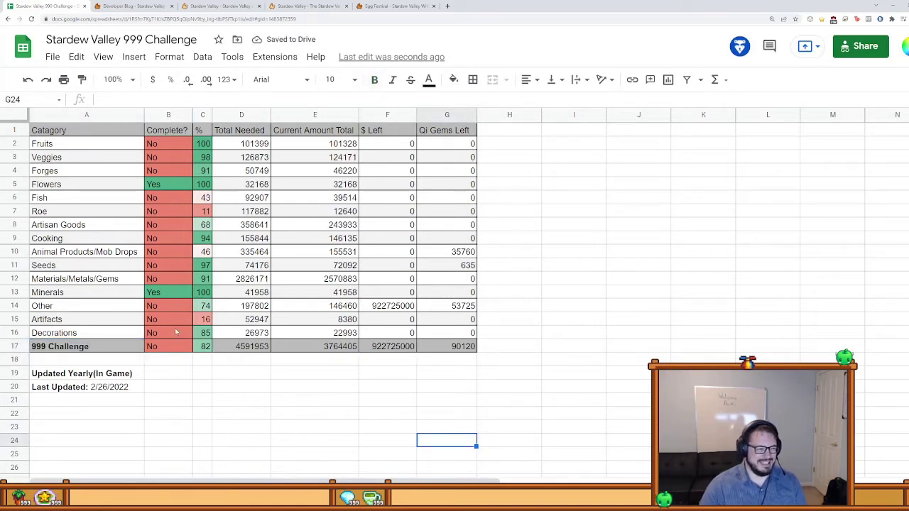
Step: Examine the 999 Challenge row's completion percentage, current amount total and total needed on the overview sheet
{"action": "left_click", "coordinate": [202, 346]}
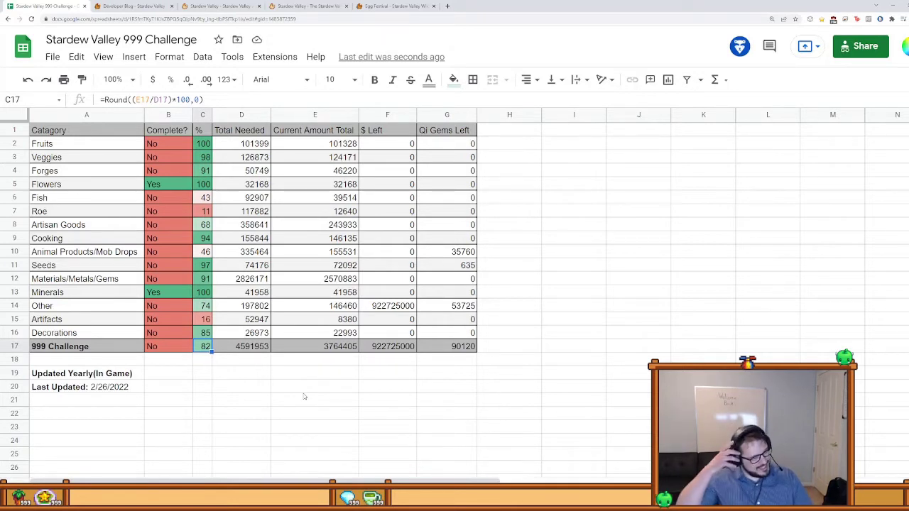
{"action": "left_click", "coordinate": [301, 347]}
{"action": "key", "text": "Left"}
{"action": "left_click", "coordinate": [301, 346]}
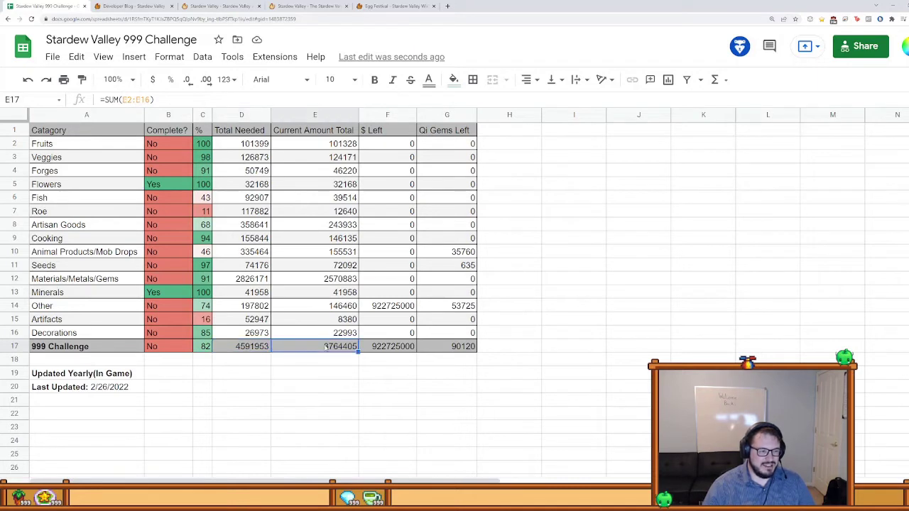
{"action": "left_click", "coordinate": [247, 349]}
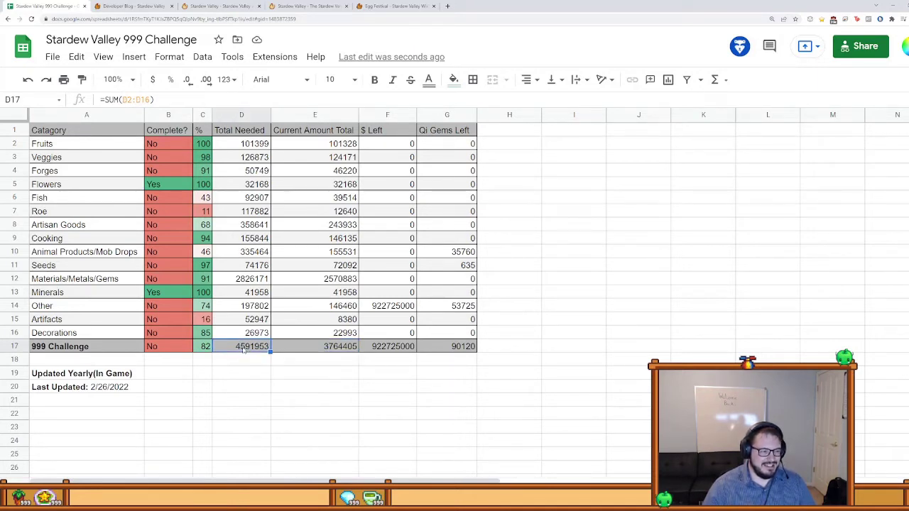
{"action": "left_click", "coordinate": [319, 350]}
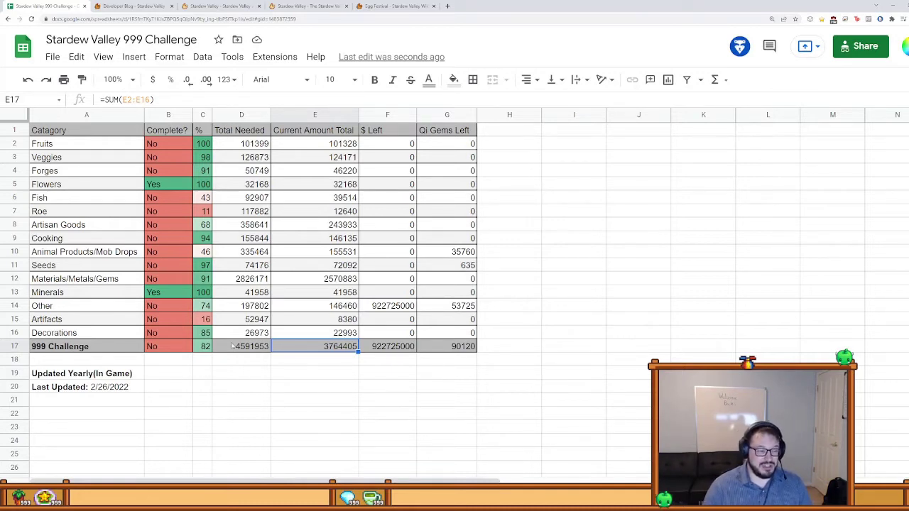
{"action": "left_click", "coordinate": [207, 347]}
{"action": "left_click", "coordinate": [249, 376]}
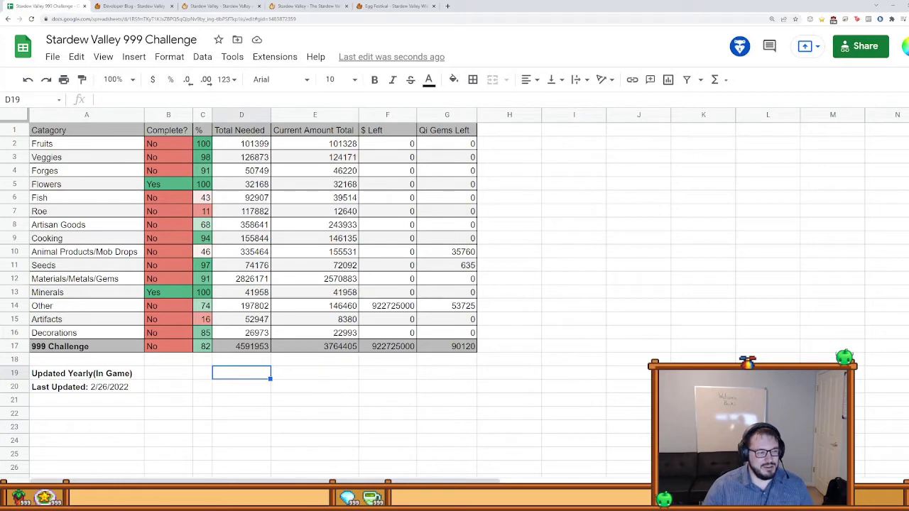
Step: Check the incomplete Wild Plum row on the Fruits sheet and the Fiddlehead Fern row on the Veggies sheet
{"action": "key", "text": "ctrl+shift+Page_Down"}
{"action": "scroll", "coordinate": [248, 299], "scroll_direction": "down", "scroll_amount": 3}
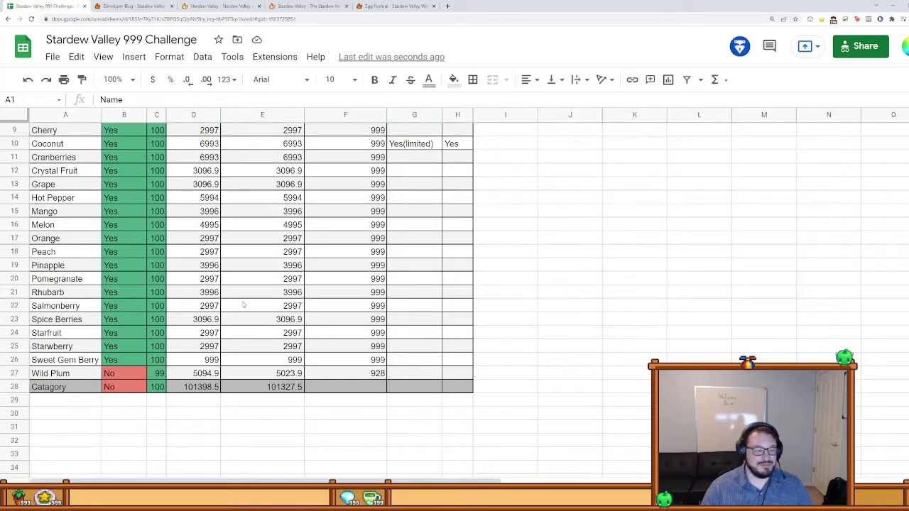
{"action": "scroll", "coordinate": [247, 446], "scroll_direction": "up", "scroll_amount": 1}
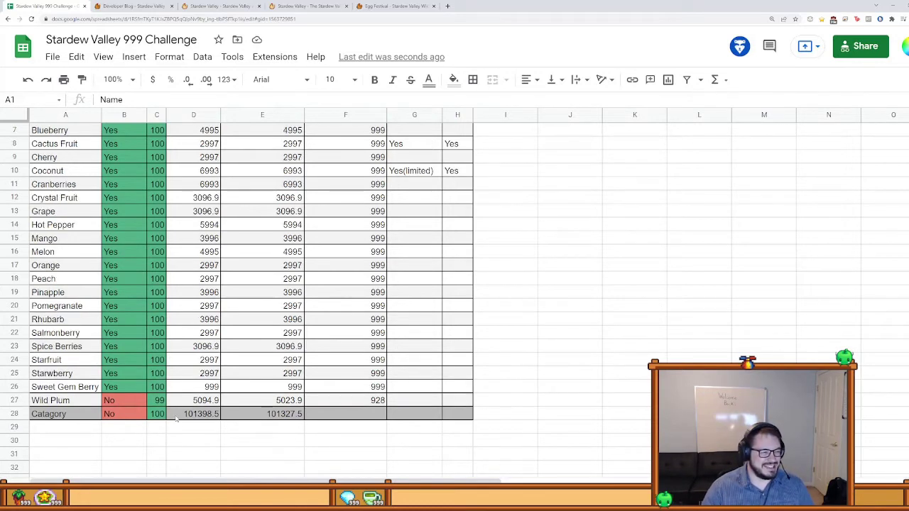
{"action": "left_click", "coordinate": [135, 402]}
{"action": "left_click", "coordinate": [284, 404]}
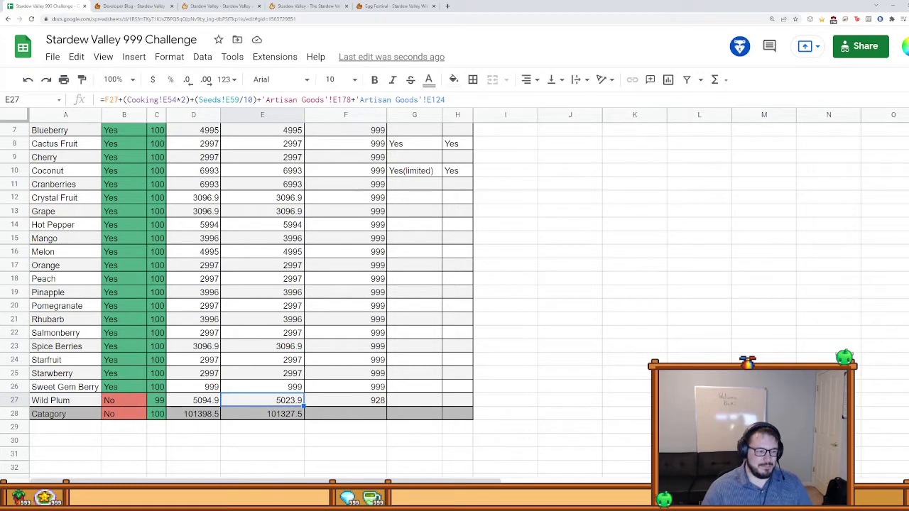
{"action": "key", "text": "ctrl+shift+Page_Up"}
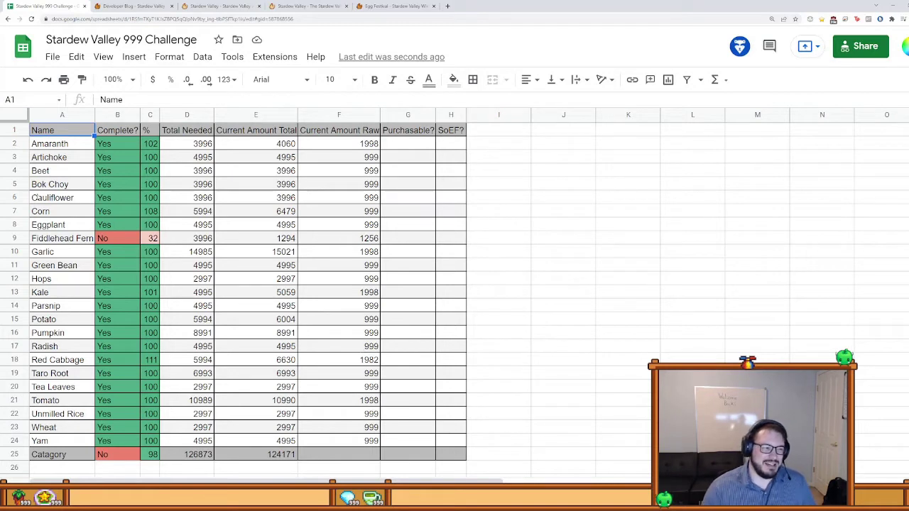
{"action": "left_click", "coordinate": [338, 241]}
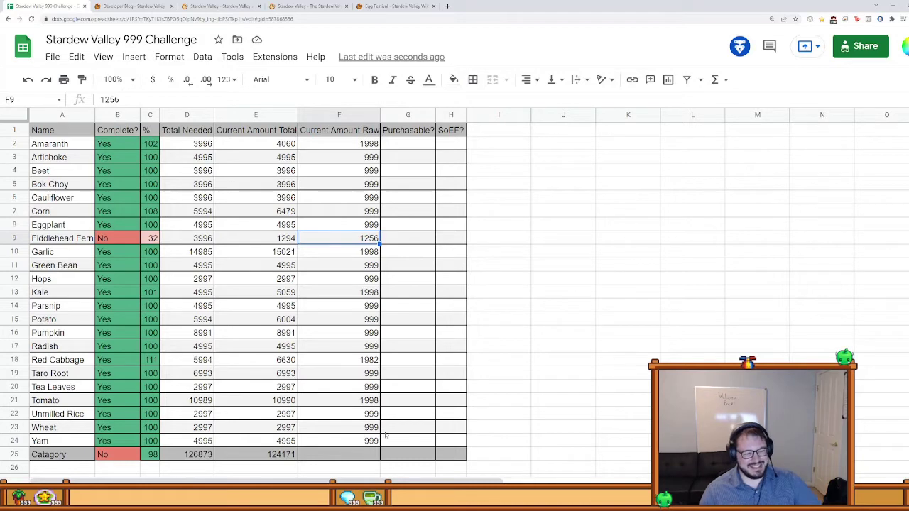
Step: Review the Forges sheet's incomplete items, checking the raw amounts of Holly and the Chanterelle, Purple, Morel and Magma Cap mushrooms
{"action": "key", "text": "alt+Down"}
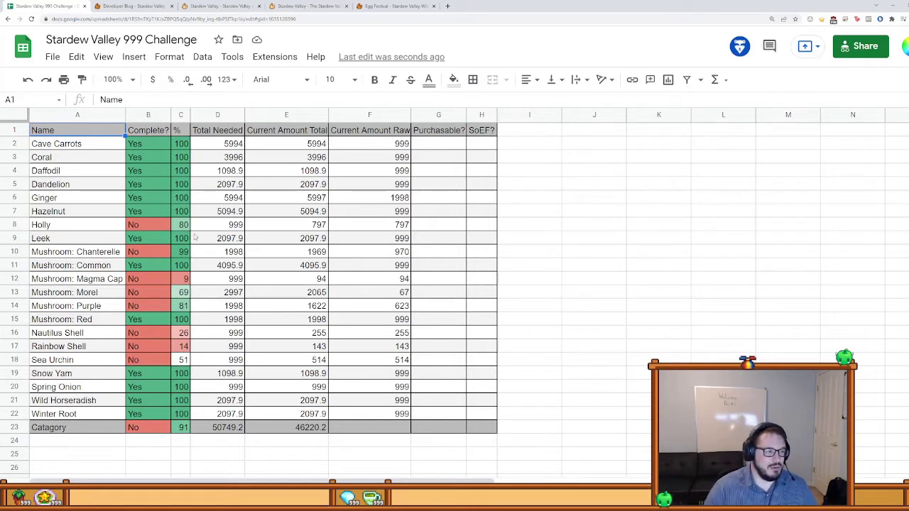
{"action": "left_click", "coordinate": [350, 229]}
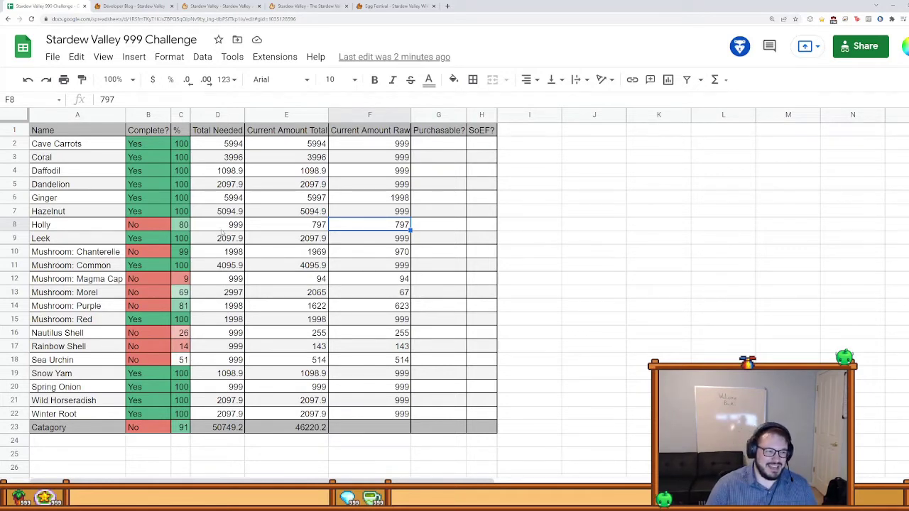
{"action": "left_click", "coordinate": [223, 228]}
{"action": "left_click", "coordinate": [633, 343]}
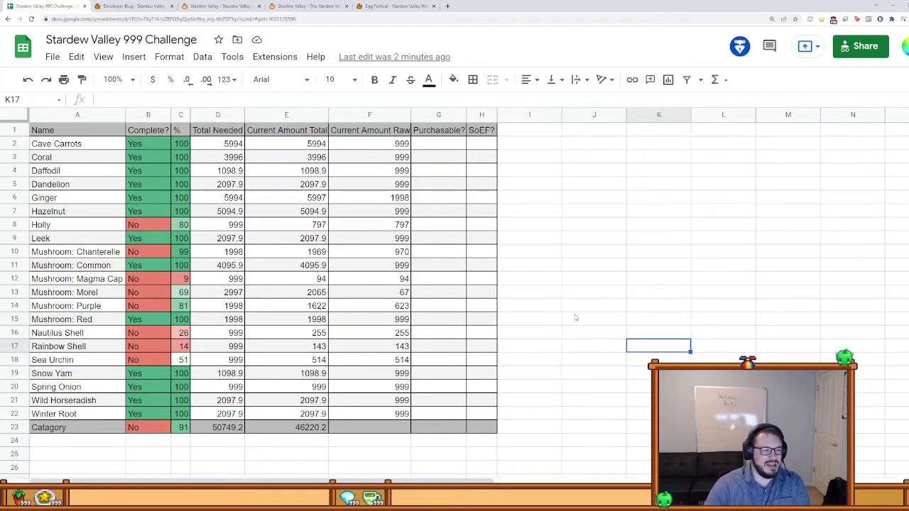
{"action": "left_click", "coordinate": [381, 253]}
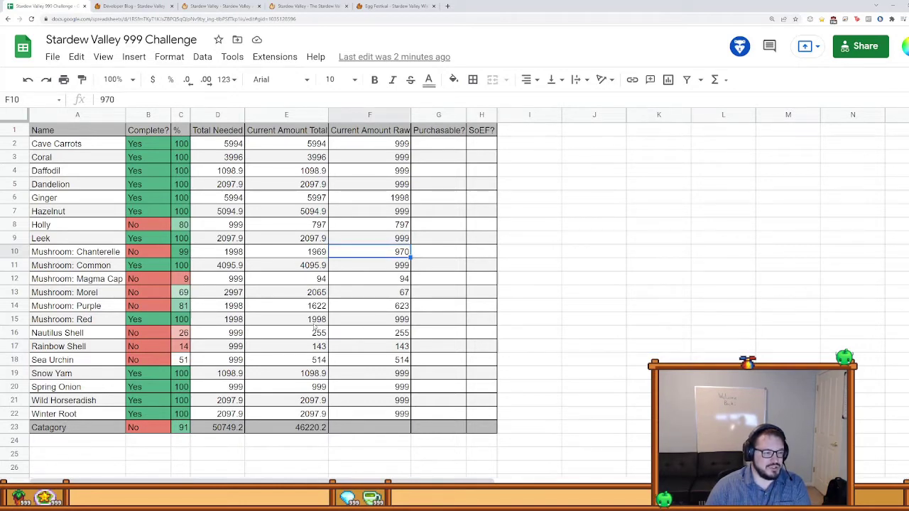
{"action": "left_click", "coordinate": [363, 308]}
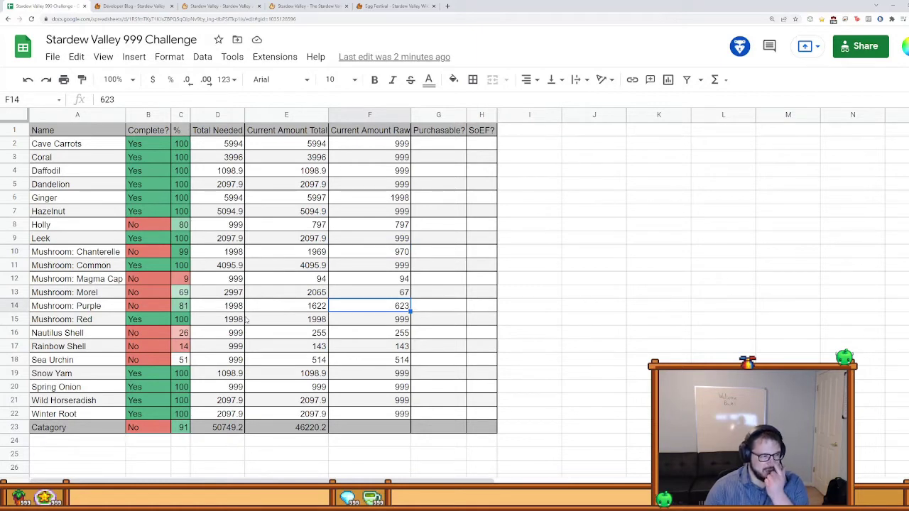
{"action": "left_click", "coordinate": [361, 293]}
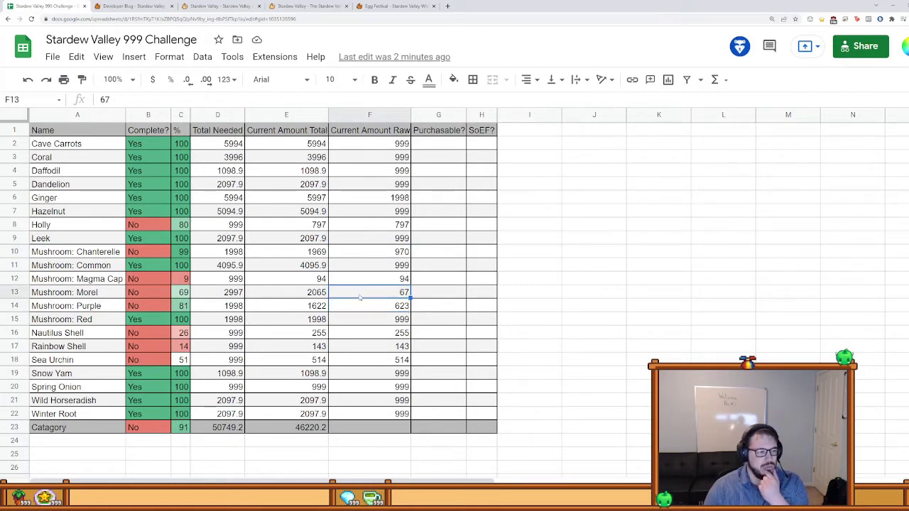
{"action": "left_click", "coordinate": [386, 280]}
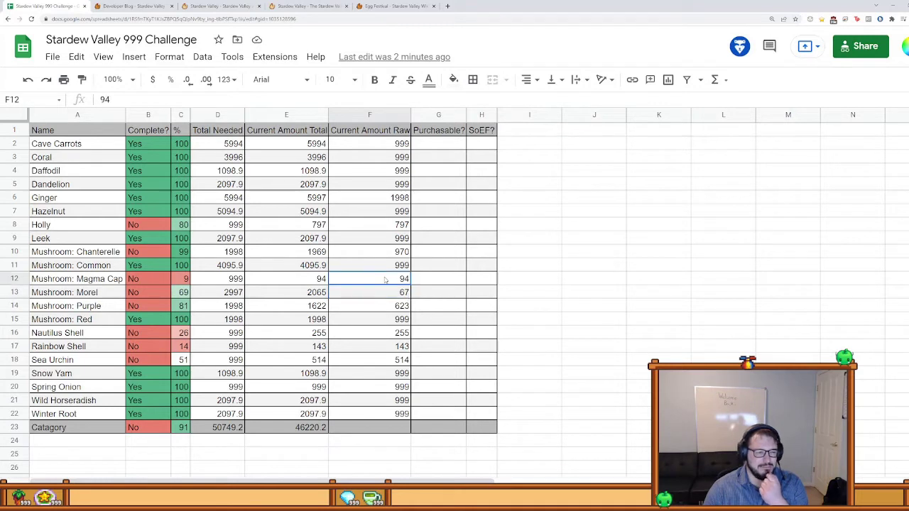
{"action": "left_click", "coordinate": [380, 295]}
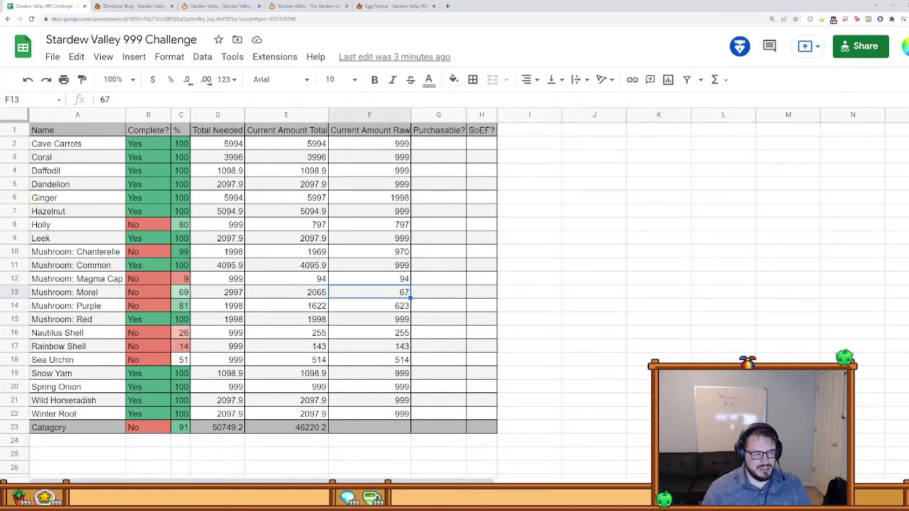
Step: Look over the flowers sheet and examine the fish sheet's completion rows, checking the total needed for Lava Eel
{"action": "key", "text": "ctrl+shift+Page_Down"}
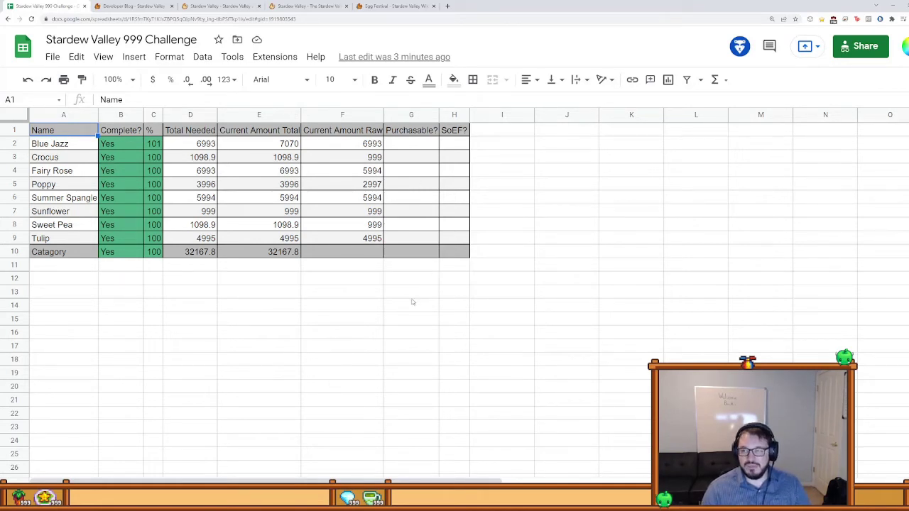
{"action": "key", "text": "ctrl+shift+Page_Down"}
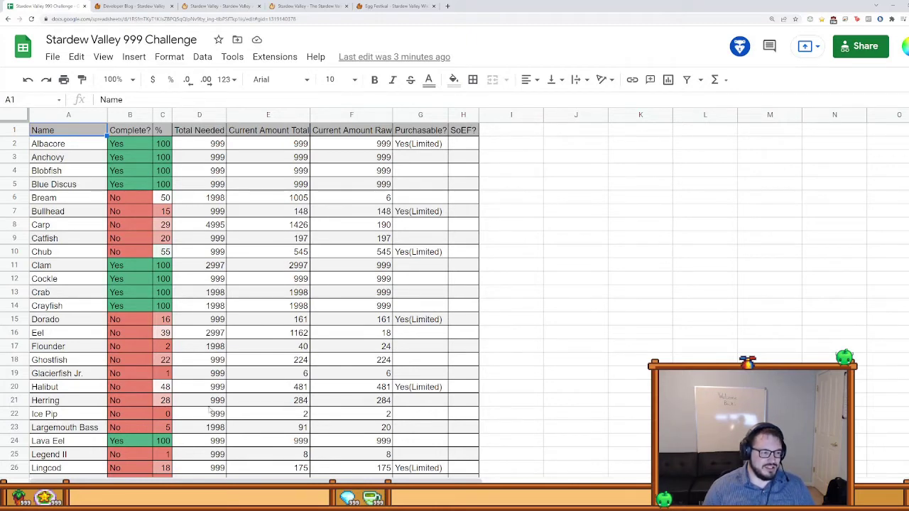
{"action": "scroll", "coordinate": [167, 212], "scroll_direction": "down", "scroll_amount": 2}
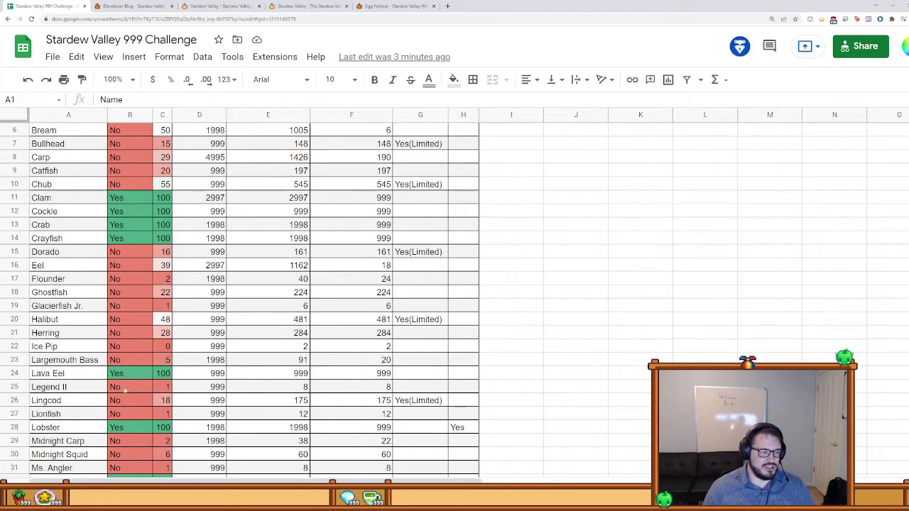
{"action": "left_click", "coordinate": [221, 376]}
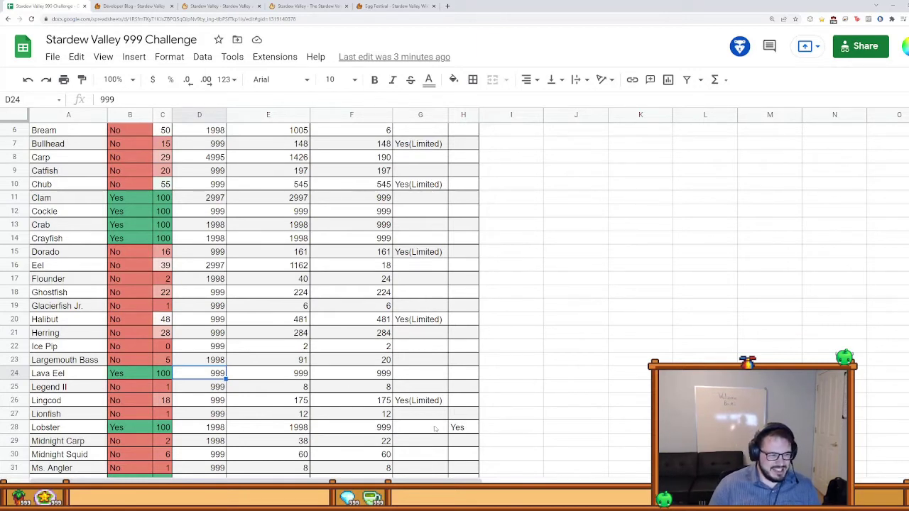
{"action": "scroll", "coordinate": [358, 376], "scroll_direction": "down", "scroll_amount": 5}
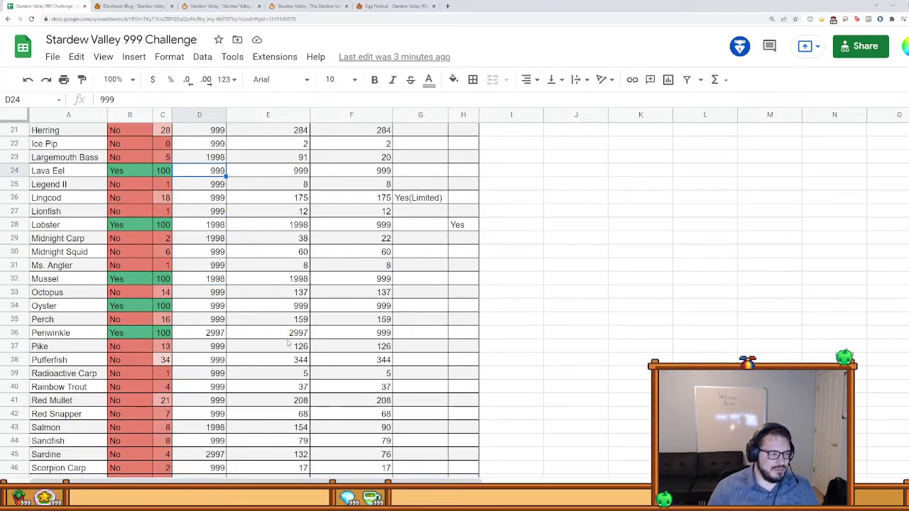
{"action": "scroll", "coordinate": [291, 348], "scroll_direction": "down", "scroll_amount": 4}
{"action": "scroll", "coordinate": [294, 357], "scroll_direction": "down", "scroll_amount": 1}
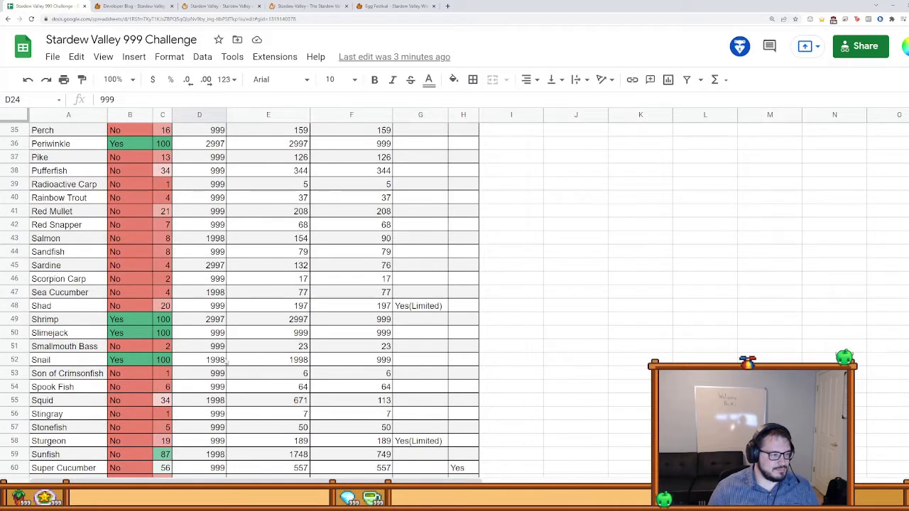
Step: Check the raw amounts of Slimejack and Son of Crimsonfish and the category row on the fish sheet
{"action": "left_click", "coordinate": [351, 337]}
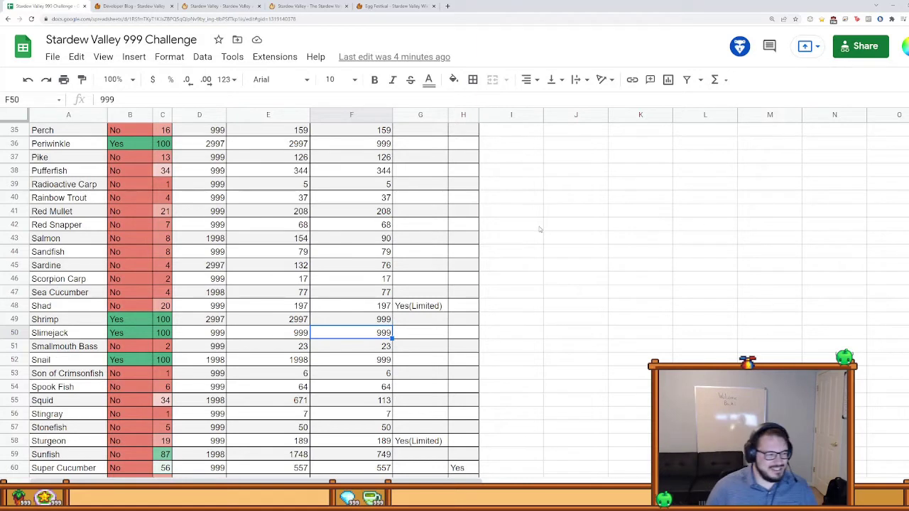
{"action": "scroll", "coordinate": [233, 302], "scroll_direction": "down", "scroll_amount": 1}
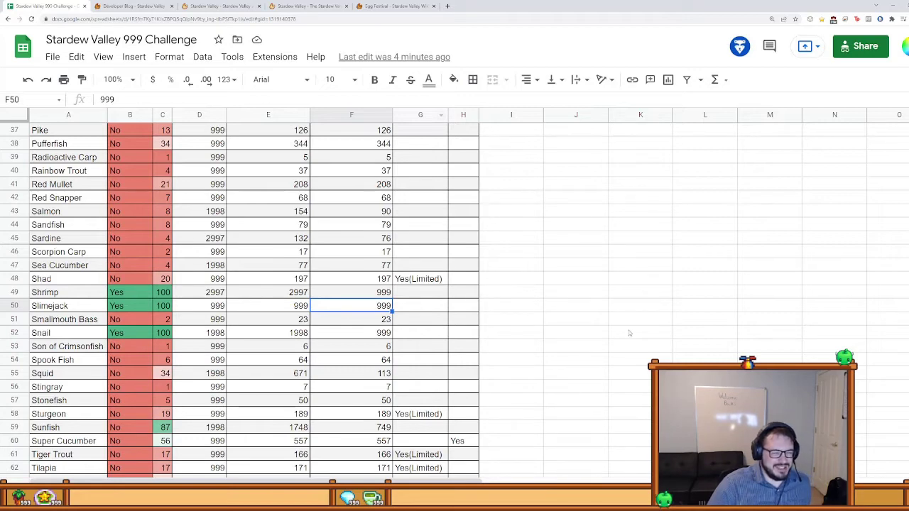
{"action": "scroll", "coordinate": [334, 313], "scroll_direction": "down", "scroll_amount": 5}
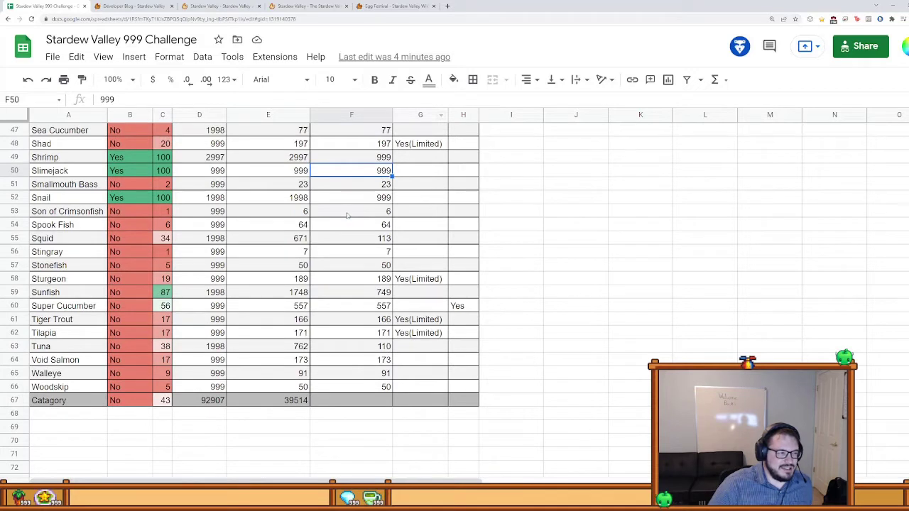
{"action": "left_click", "coordinate": [350, 212]}
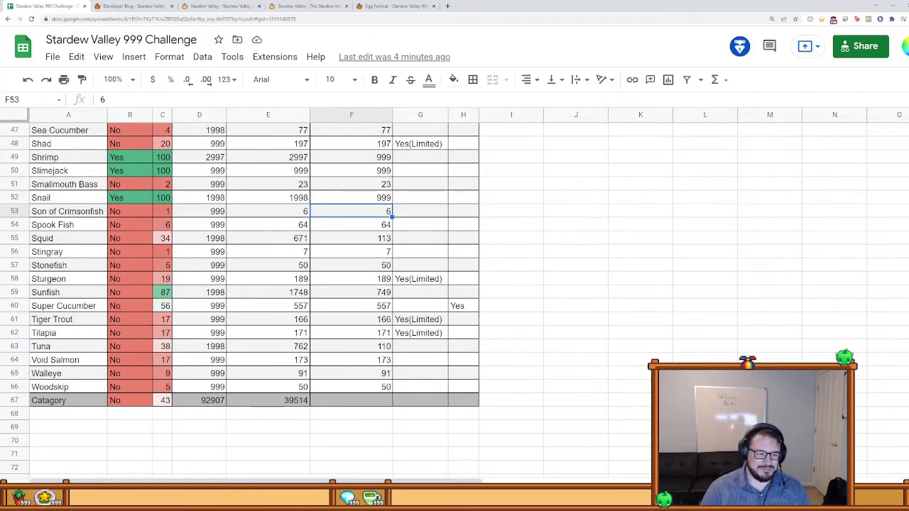
Step: Review the completion and current amounts of the roe items on the roe sheet, including its category row
{"action": "key", "text": "ctrl+shift+Page_Down"}
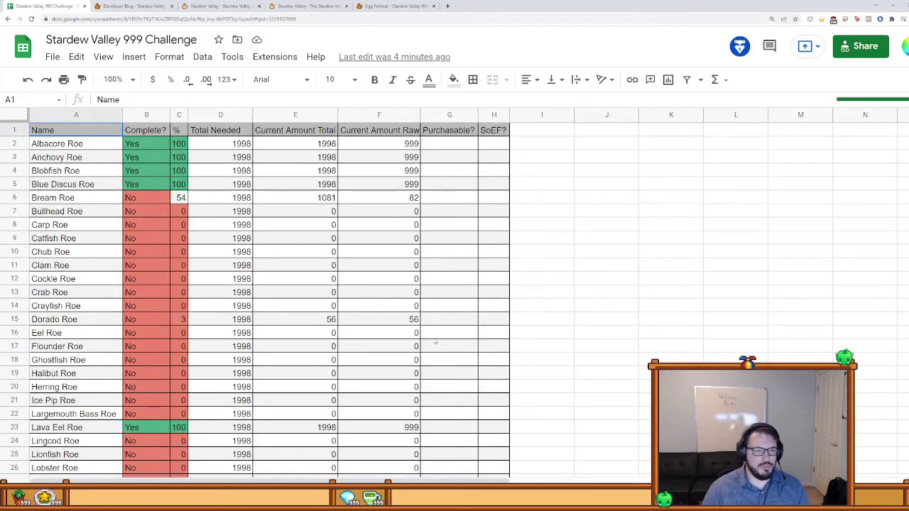
{"action": "scroll", "coordinate": [542, 260], "scroll_direction": "down", "scroll_amount": 3}
{"action": "scroll", "coordinate": [209, 155], "scroll_direction": "up", "scroll_amount": 3}
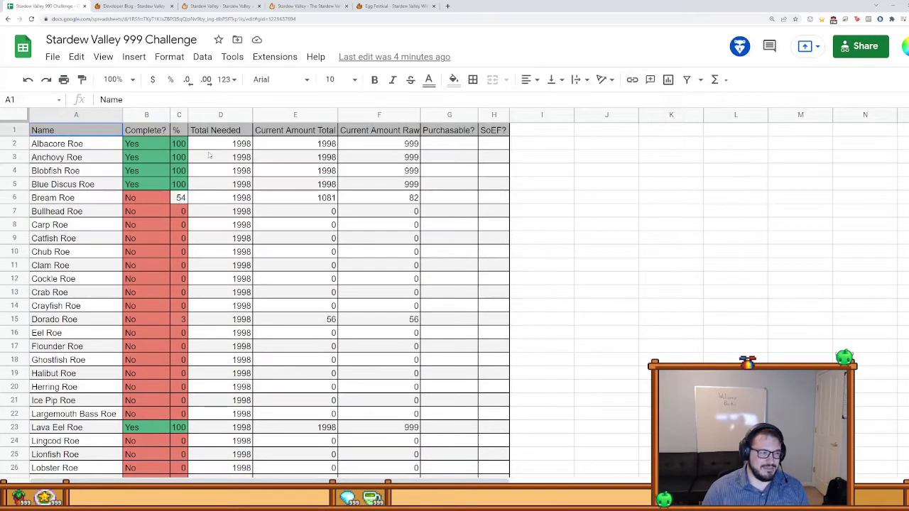
{"action": "scroll", "coordinate": [210, 155], "scroll_direction": "down", "scroll_amount": 14}
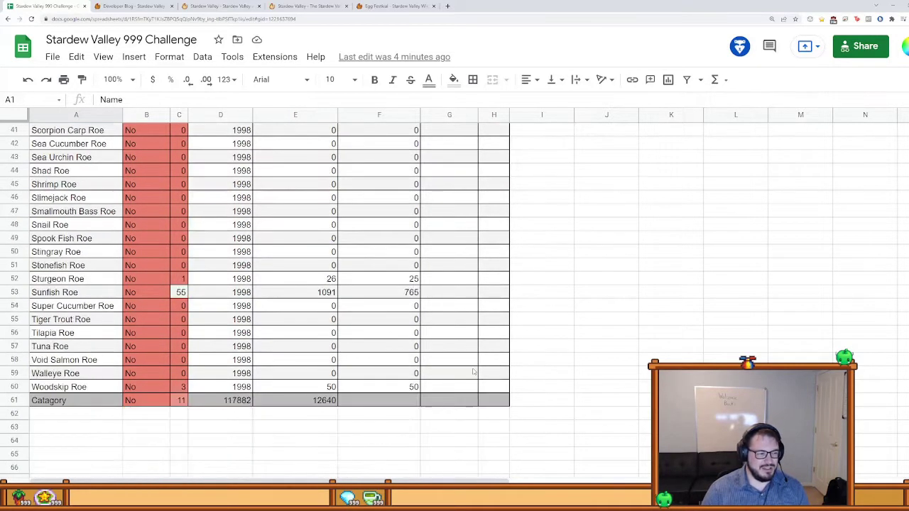
{"action": "scroll", "coordinate": [362, 480], "scroll_direction": "up", "scroll_amount": 5}
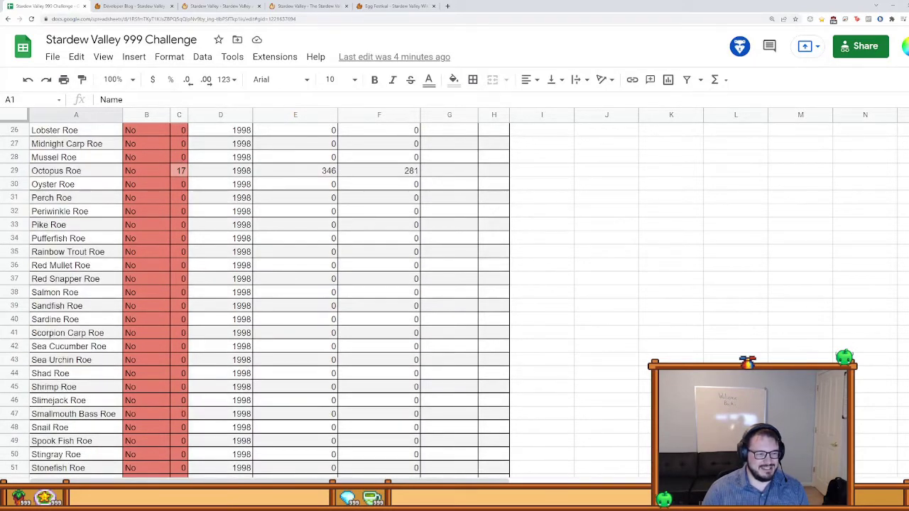
Step: Examine the Aged Roe rows on the artisan goods sheet, including Lava Eel, Octopus and Sunfish
{"action": "key", "text": "ctrl+shift+Page_Down"}
{"action": "scroll", "coordinate": [563, 309], "scroll_direction": "down", "scroll_amount": 14}
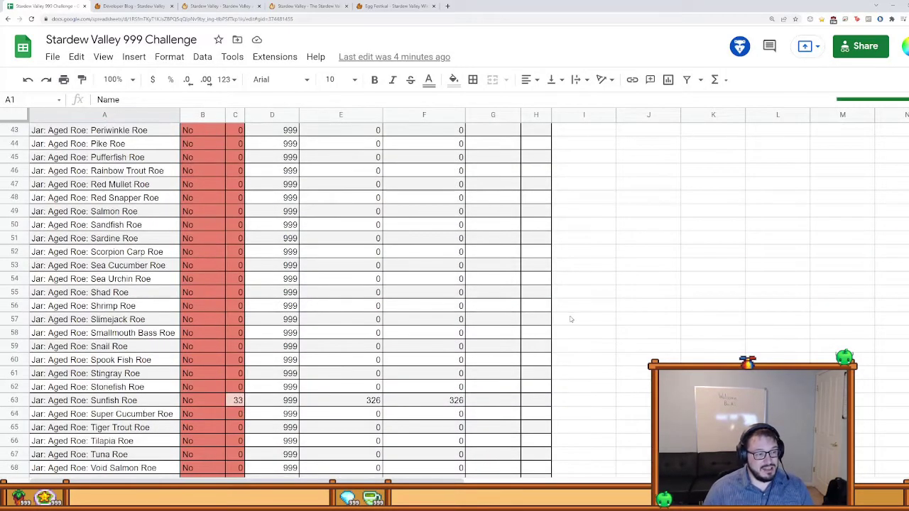
{"action": "scroll", "coordinate": [426, 319], "scroll_direction": "up", "scroll_amount": 11}
{"action": "scroll", "coordinate": [203, 291], "scroll_direction": "down", "scroll_amount": 2}
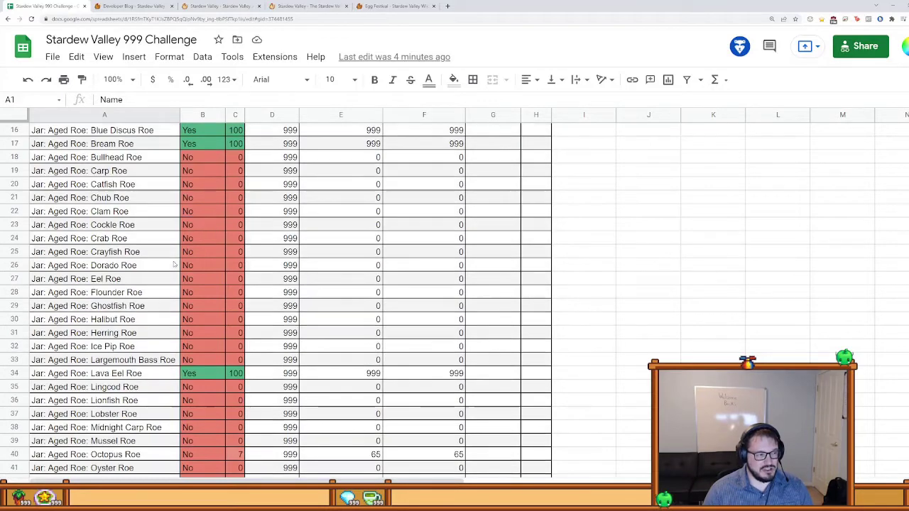
{"action": "scroll", "coordinate": [174, 264], "scroll_direction": "down", "scroll_amount": 12}
{"action": "scroll", "coordinate": [234, 280], "scroll_direction": "up", "scroll_amount": 8}
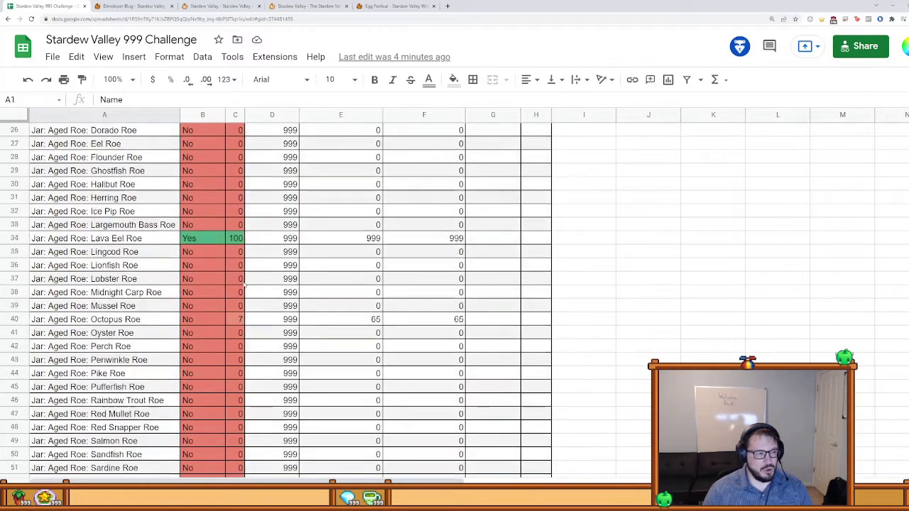
{"action": "scroll", "coordinate": [244, 284], "scroll_direction": "up", "scroll_amount": 3}
Step: Review the Jar: Pickles rows, checking the raw amounts of Fiddlehead Fern pickles and plain Pickles
{"action": "scroll", "coordinate": [359, 279], "scroll_direction": "down", "scroll_amount": 18}
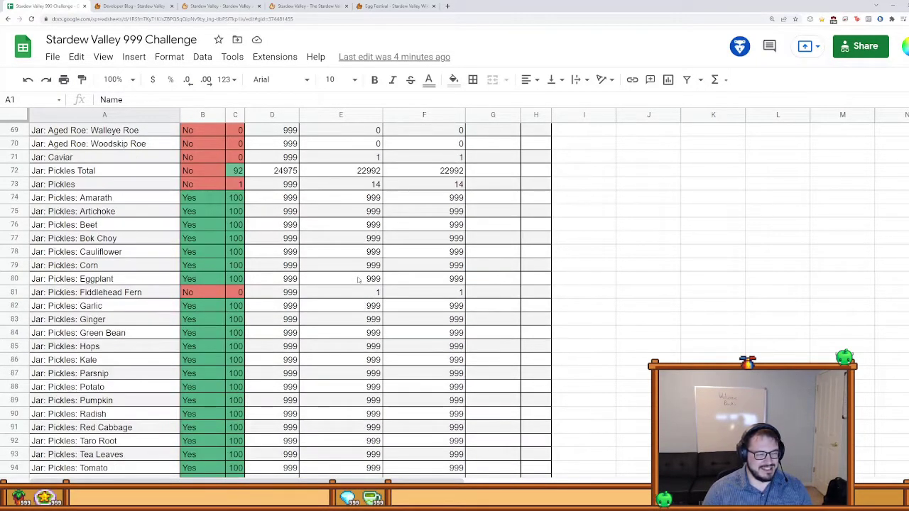
{"action": "scroll", "coordinate": [358, 279], "scroll_direction": "down", "scroll_amount": 4}
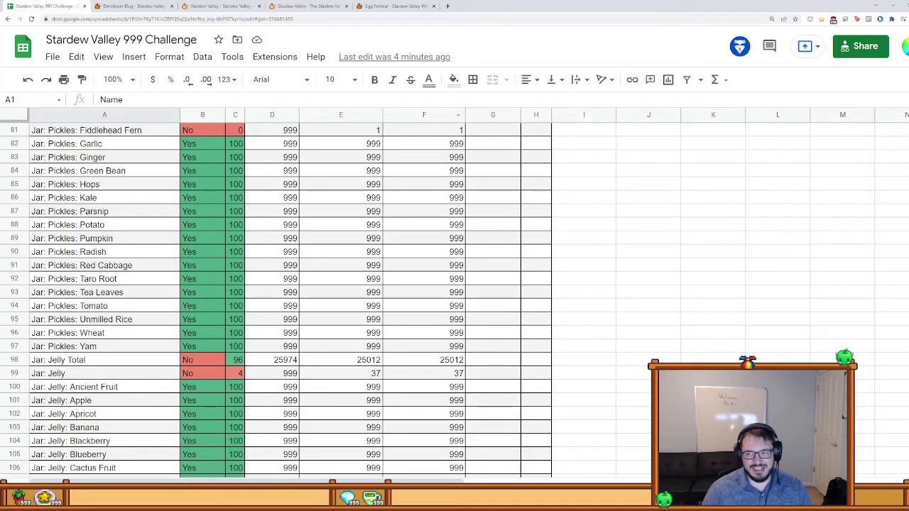
{"action": "scroll", "coordinate": [551, 277], "scroll_direction": "up", "scroll_amount": 3}
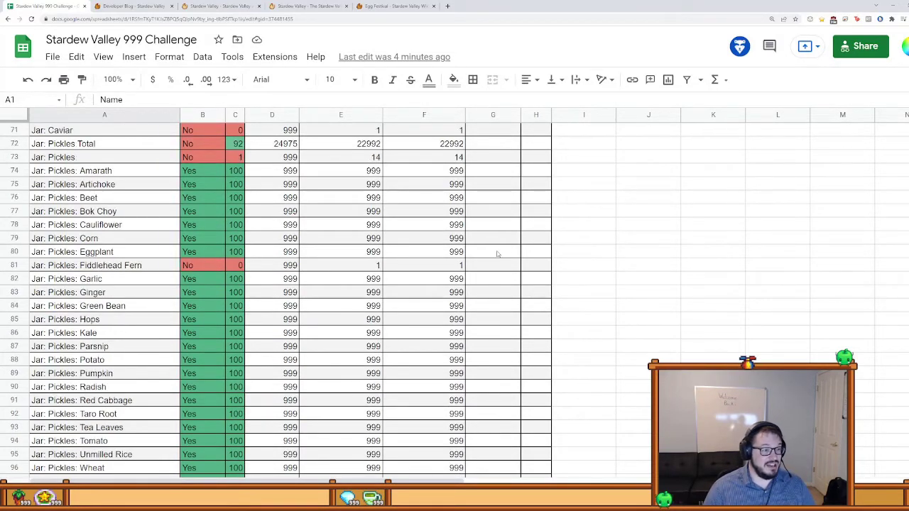
{"action": "scroll", "coordinate": [564, 216], "scroll_direction": "down", "scroll_amount": 6}
{"action": "scroll", "coordinate": [603, 294], "scroll_direction": "up", "scroll_amount": 6}
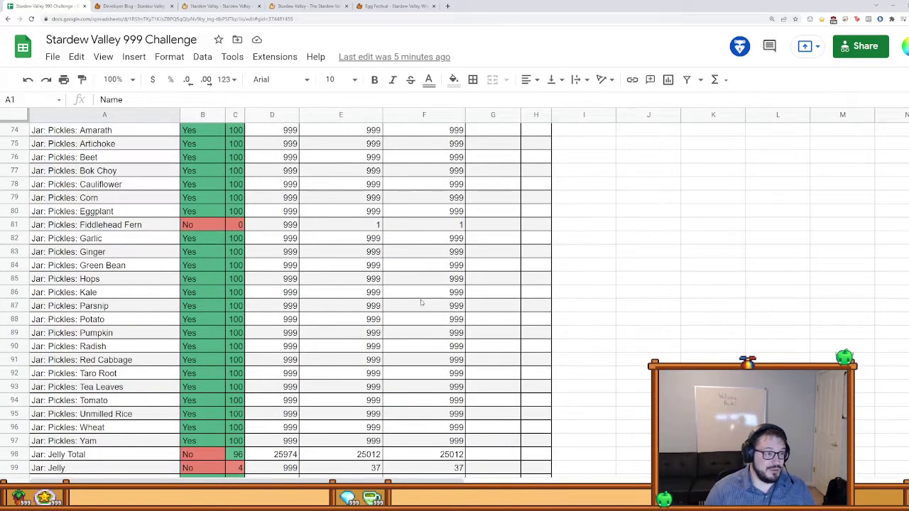
{"action": "left_click", "coordinate": [446, 227]}
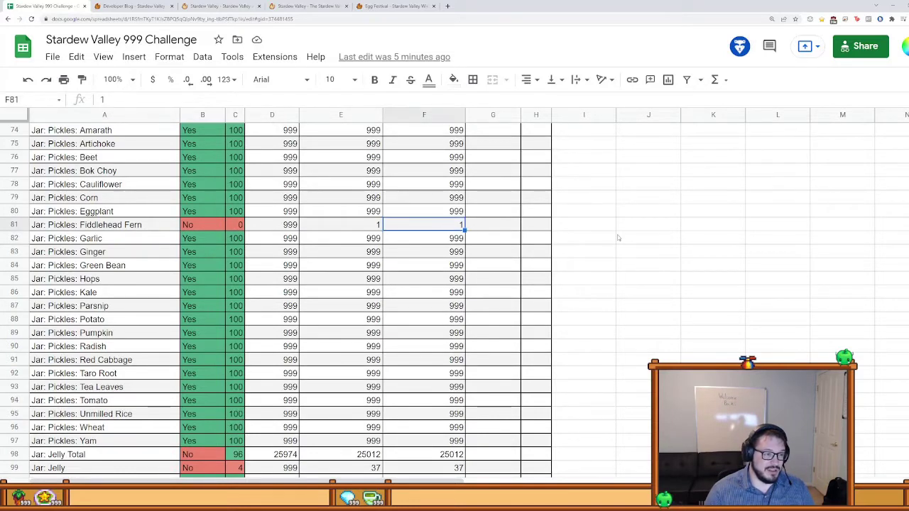
{"action": "scroll", "coordinate": [680, 319], "scroll_direction": "up", "scroll_amount": 3}
{"action": "scroll", "coordinate": [680, 319], "scroll_direction": "down", "scroll_amount": 1}
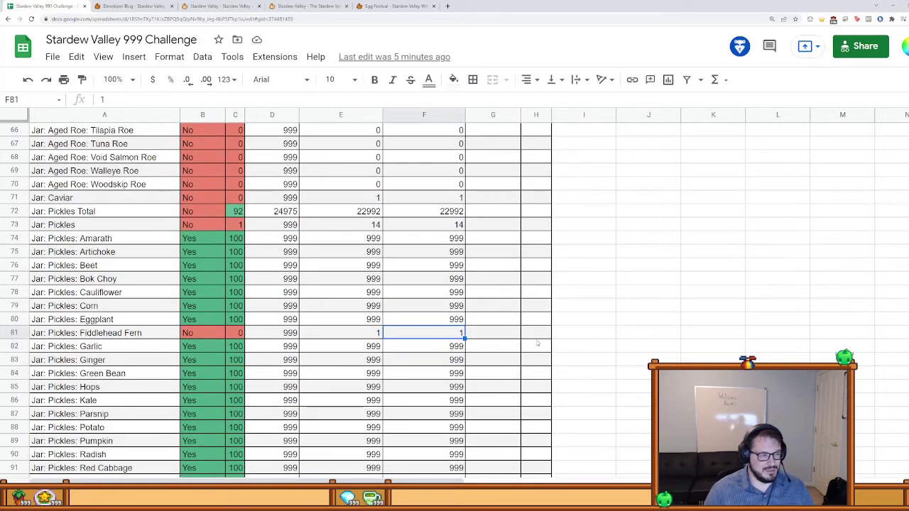
{"action": "left_click", "coordinate": [402, 226]}
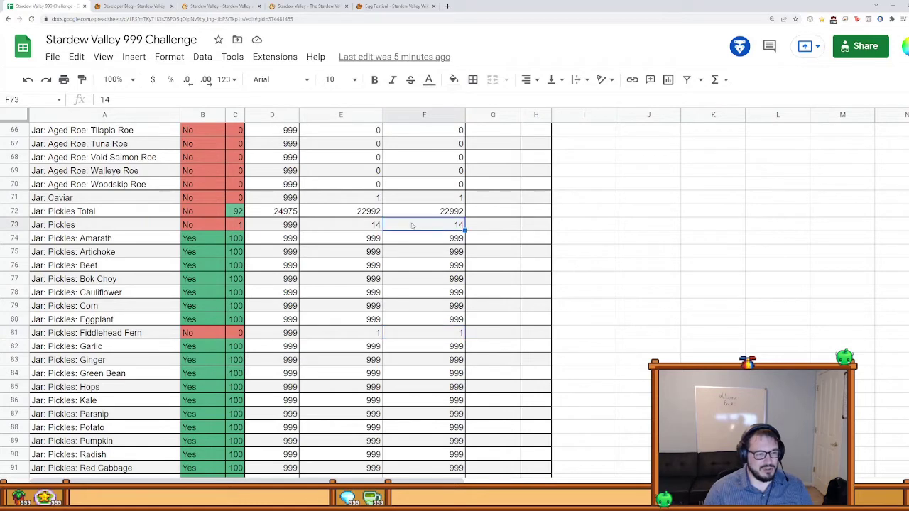
Step: Check the raw amount of plain Jelly beneath the Jar: Jelly Total row
{"action": "scroll", "coordinate": [636, 272], "scroll_direction": "down", "scroll_amount": 4}
{"action": "left_click", "coordinate": [632, 293]}
{"action": "scroll", "coordinate": [648, 299], "scroll_direction": "down", "scroll_amount": 3}
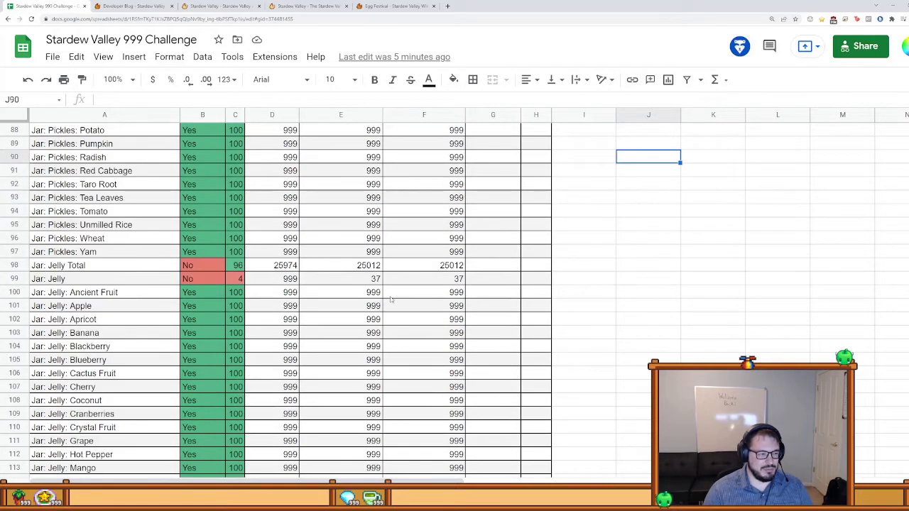
{"action": "left_click", "coordinate": [419, 284]}
Step: Review the Keg: Juice rows, checking the raw amount of plain Juice and the Fiddlehead Fern entry
{"action": "scroll", "coordinate": [419, 287], "scroll_direction": "down", "scroll_amount": 7}
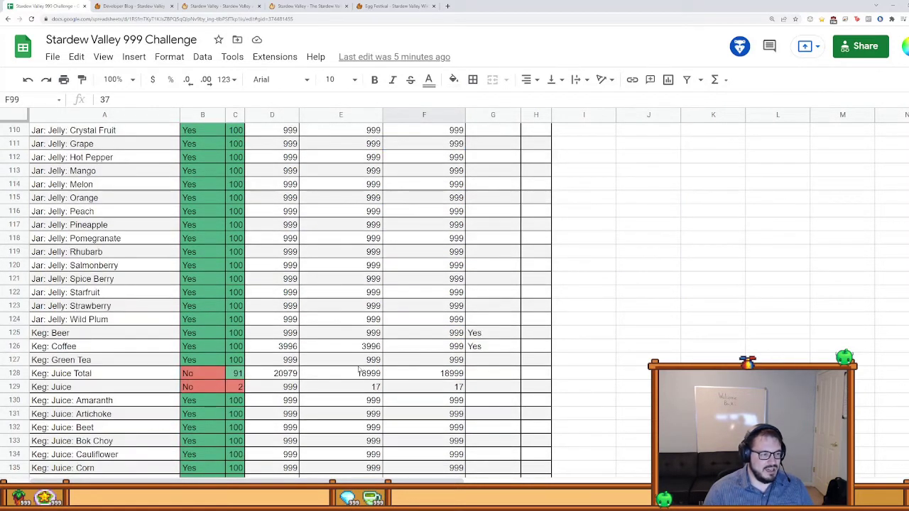
{"action": "left_click", "coordinate": [406, 388]}
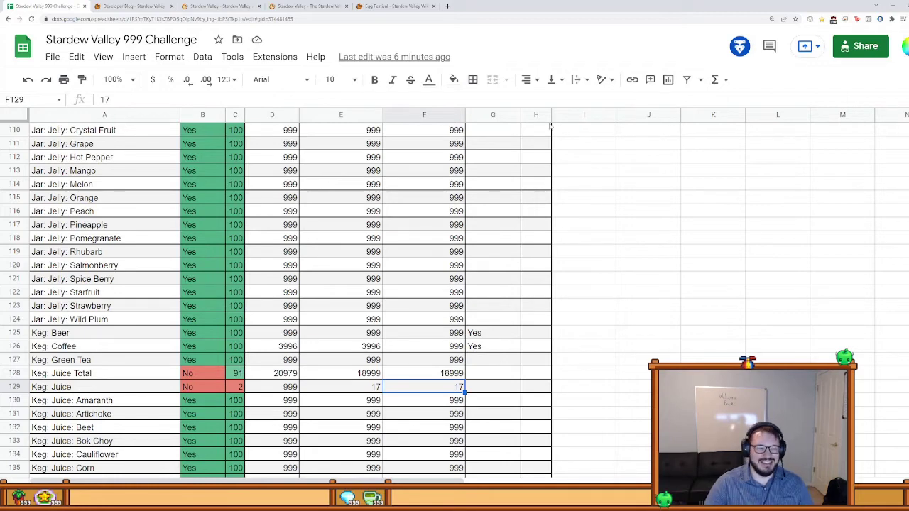
{"action": "scroll", "coordinate": [664, 339], "scroll_direction": "down", "scroll_amount": 5}
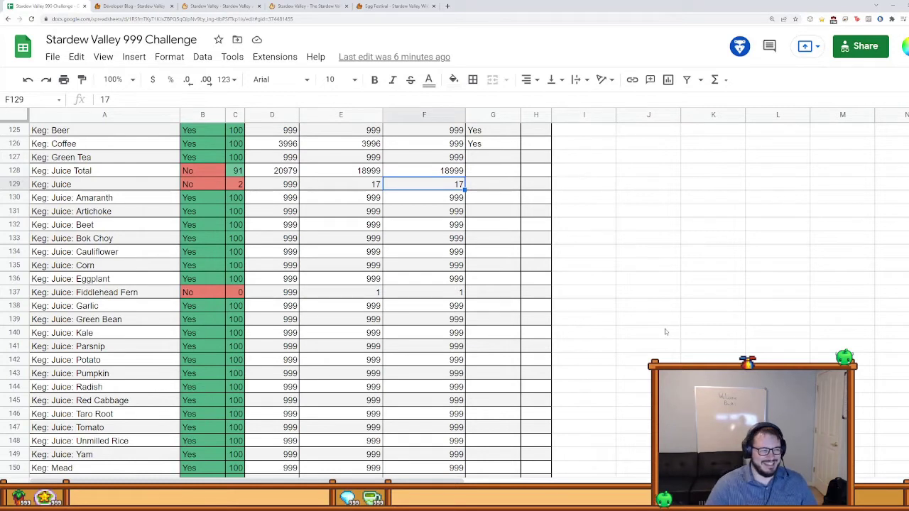
{"action": "scroll", "coordinate": [664, 323], "scroll_direction": "down", "scroll_amount": 2}
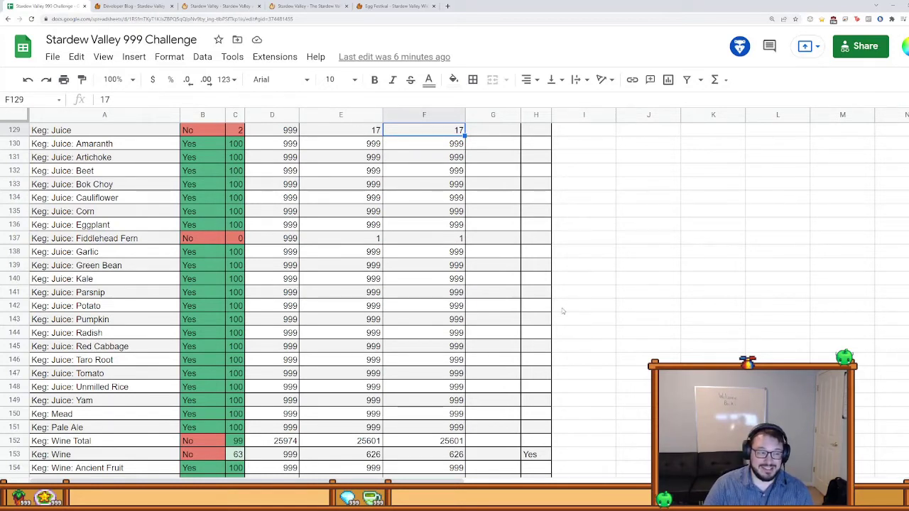
Step: Examine the Keg: Wine rows and the remaining artisan goods down to the category row
{"action": "scroll", "coordinate": [693, 327], "scroll_direction": "down", "scroll_amount": 3}
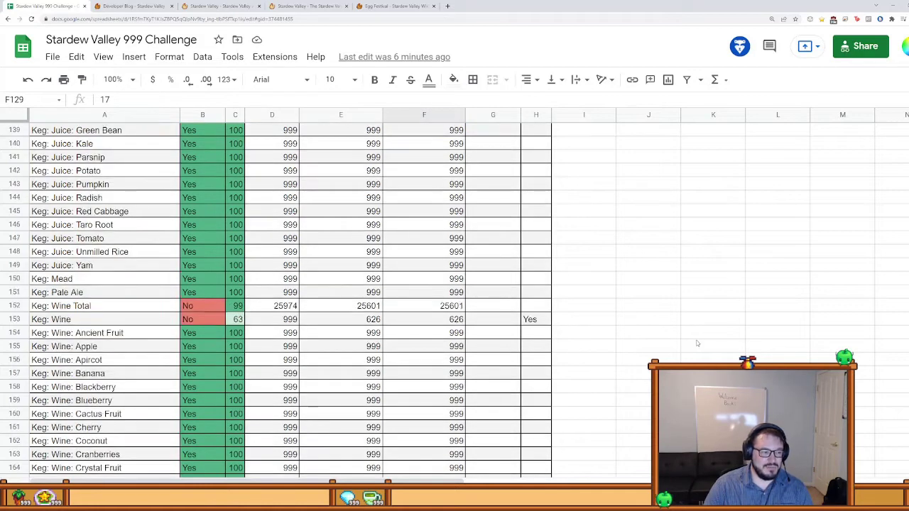
{"action": "scroll", "coordinate": [697, 344], "scroll_direction": "down", "scroll_amount": 2}
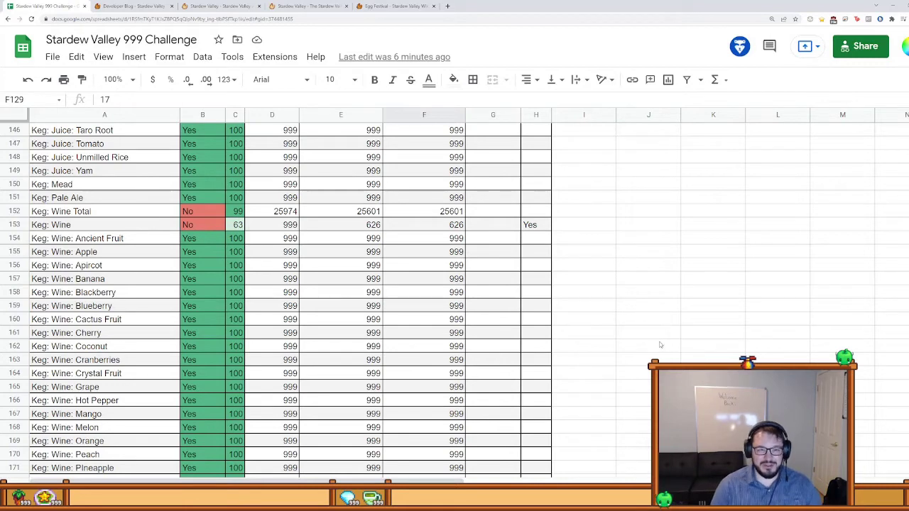
{"action": "scroll", "coordinate": [657, 346], "scroll_direction": "down", "scroll_amount": 9}
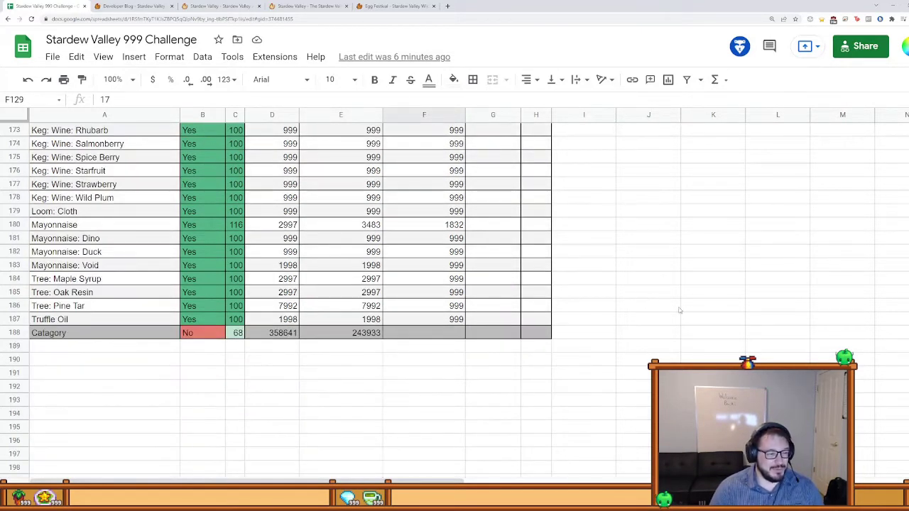
Step: Switch to the cooked dishes sheet and examine the completion status of its dishes from Algae Soup to Ice Cream
{"action": "key", "text": "ctrl+shift+Page_Down"}
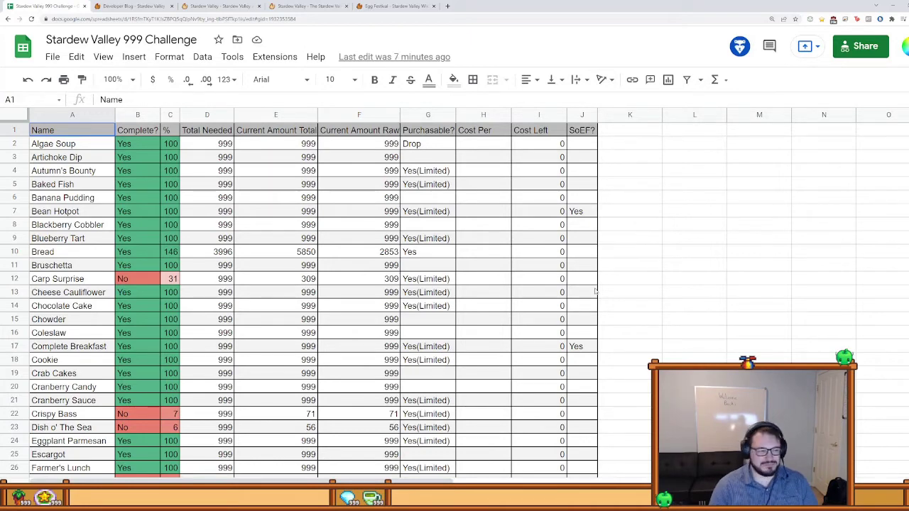
{"action": "scroll", "coordinate": [597, 291], "scroll_direction": "down", "scroll_amount": 1}
{"action": "scroll", "coordinate": [658, 335], "scroll_direction": "up", "scroll_amount": 1}
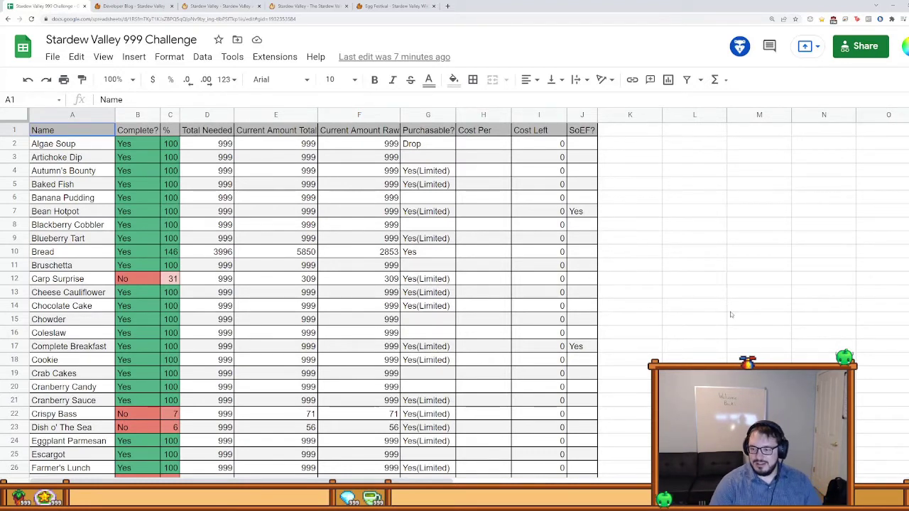
{"action": "scroll", "coordinate": [739, 319], "scroll_direction": "down", "scroll_amount": 1}
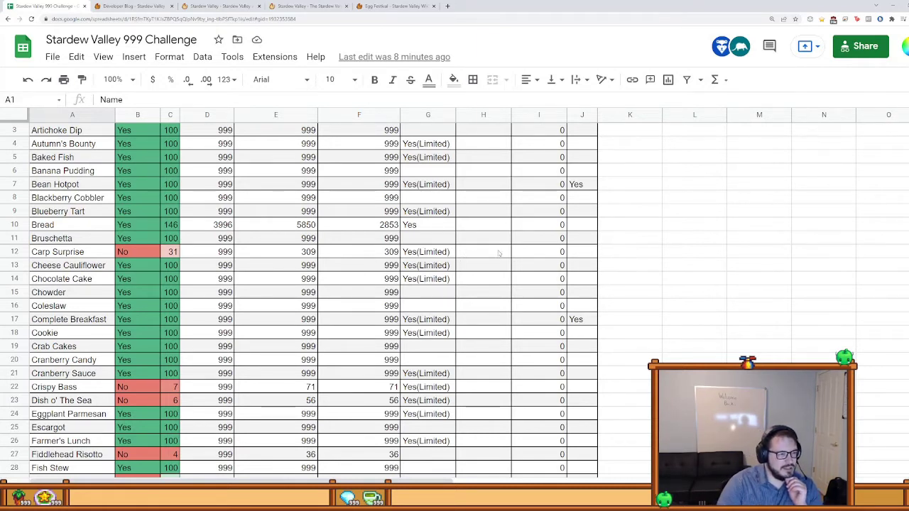
{"action": "left_click", "coordinate": [741, 309]}
{"action": "scroll", "coordinate": [740, 319], "scroll_direction": "up", "scroll_amount": 1}
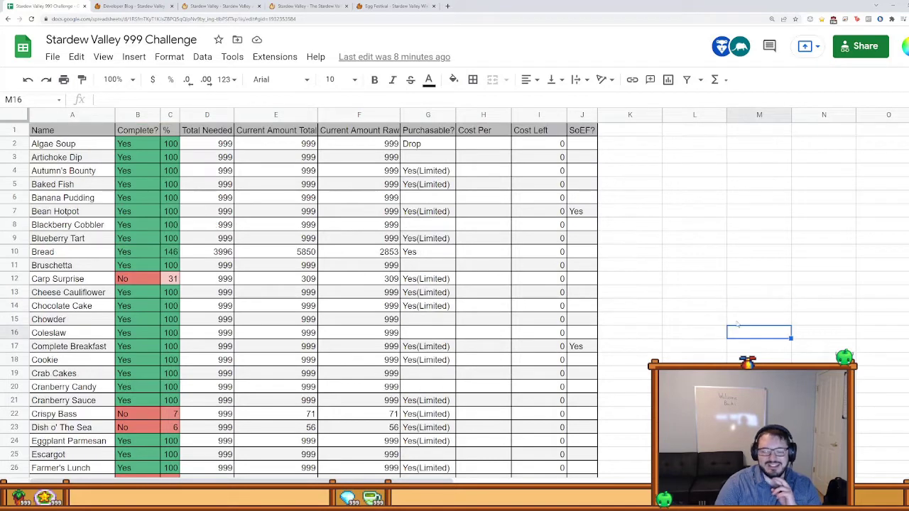
{"action": "scroll", "coordinate": [561, 323], "scroll_direction": "down", "scroll_amount": 2}
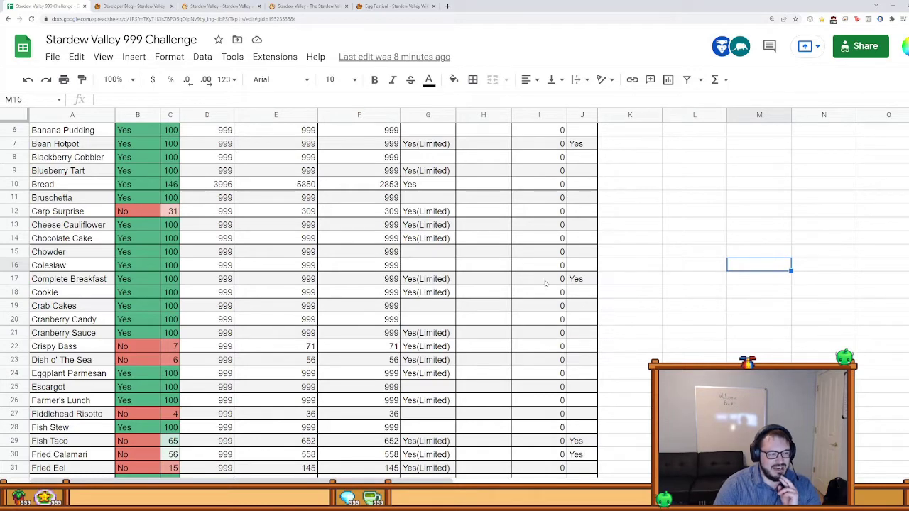
{"action": "scroll", "coordinate": [546, 284], "scroll_direction": "down", "scroll_amount": 3}
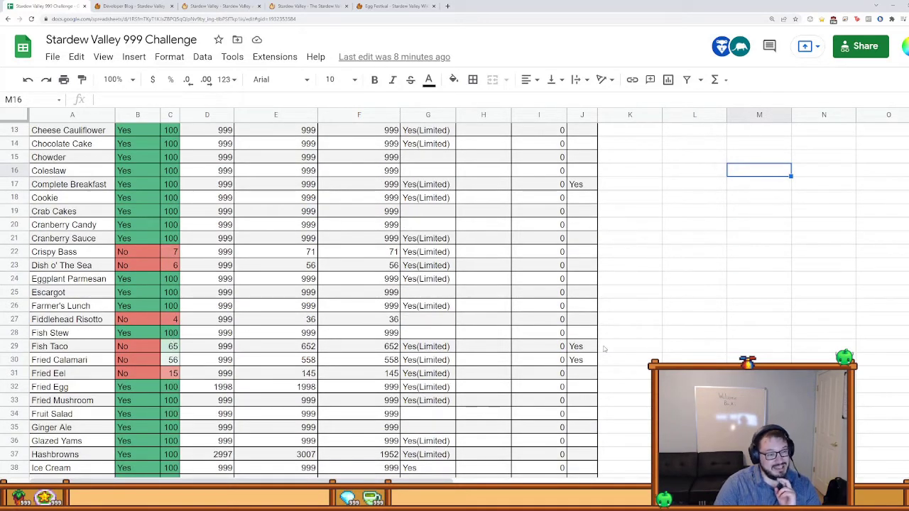
{"action": "scroll", "coordinate": [604, 348], "scroll_direction": "up", "scroll_amount": 2}
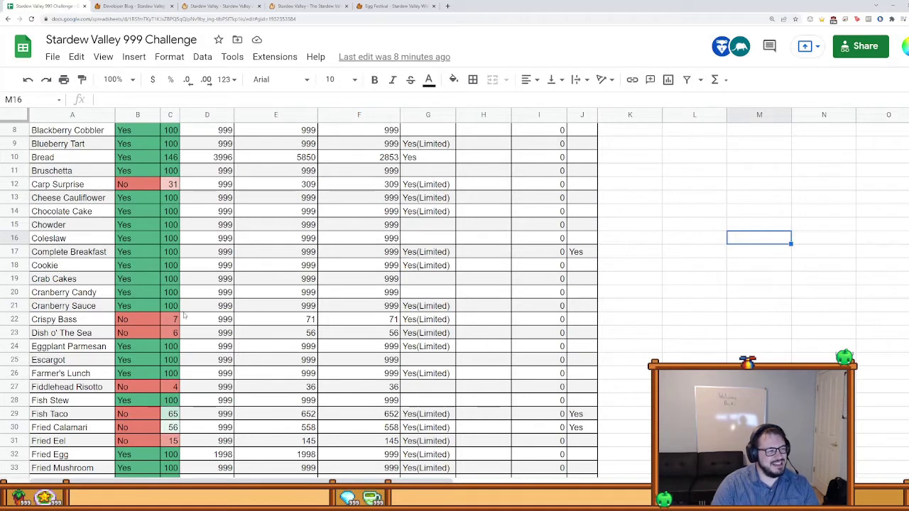
Step: Check the raw amounts of Crispy Bass and Carp Surprise on the cooked dishes sheet
{"action": "left_click", "coordinate": [371, 319]}
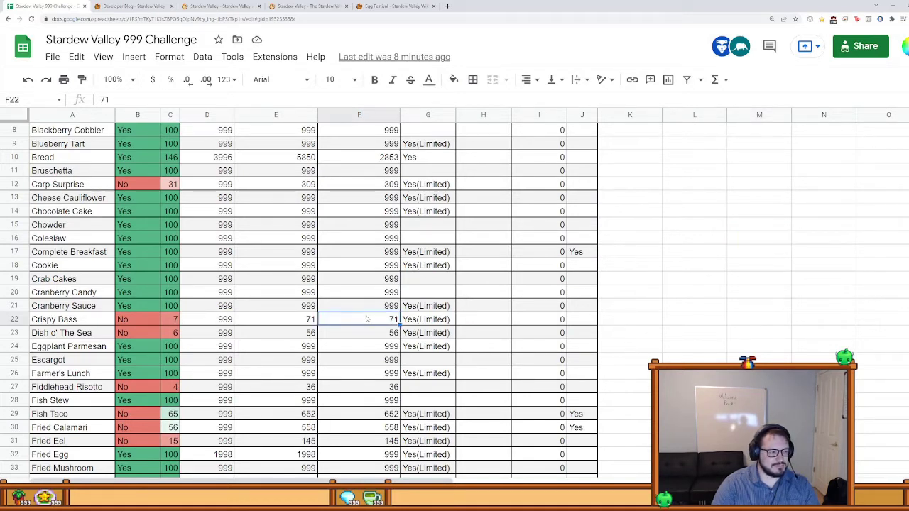
{"action": "left_click", "coordinate": [348, 184]}
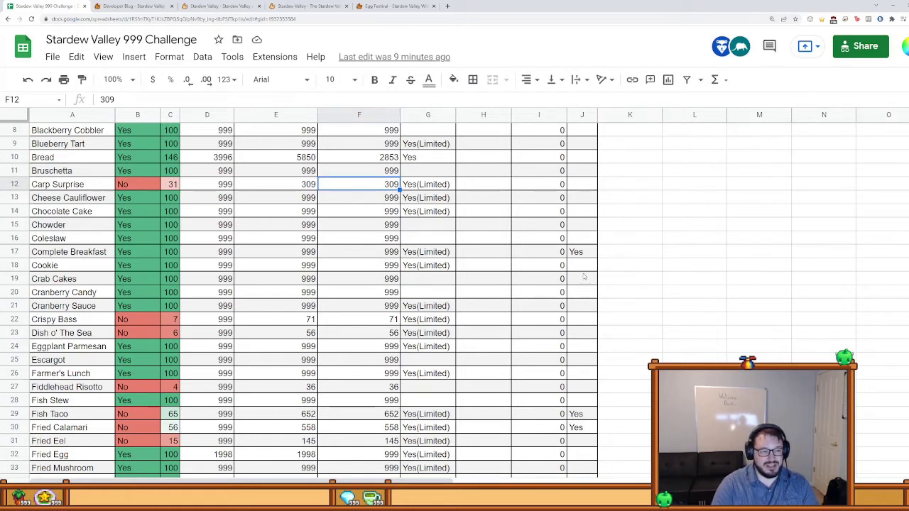
{"action": "left_click", "coordinate": [346, 324]}
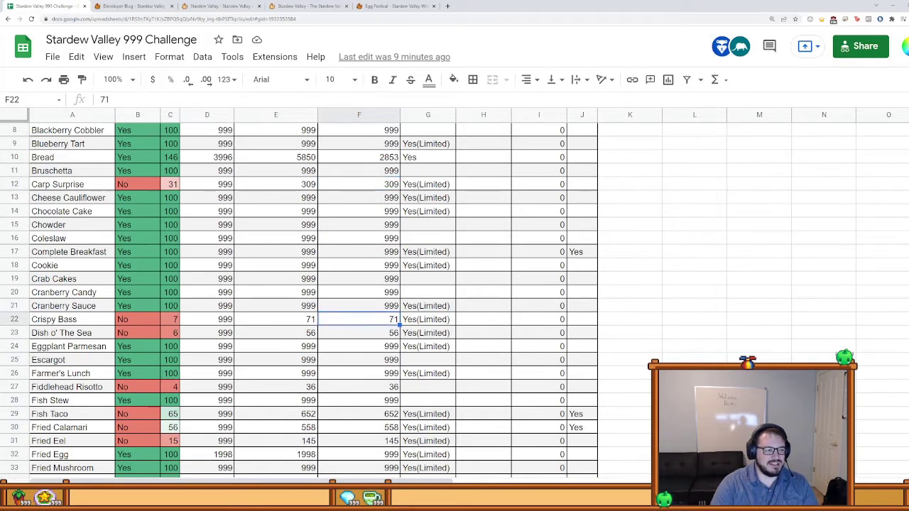
Step: Check the raw amounts of Dish o' The Sea and Fiddlehead Risotto
{"action": "scroll", "coordinate": [348, 324], "scroll_direction": "down", "scroll_amount": 1}
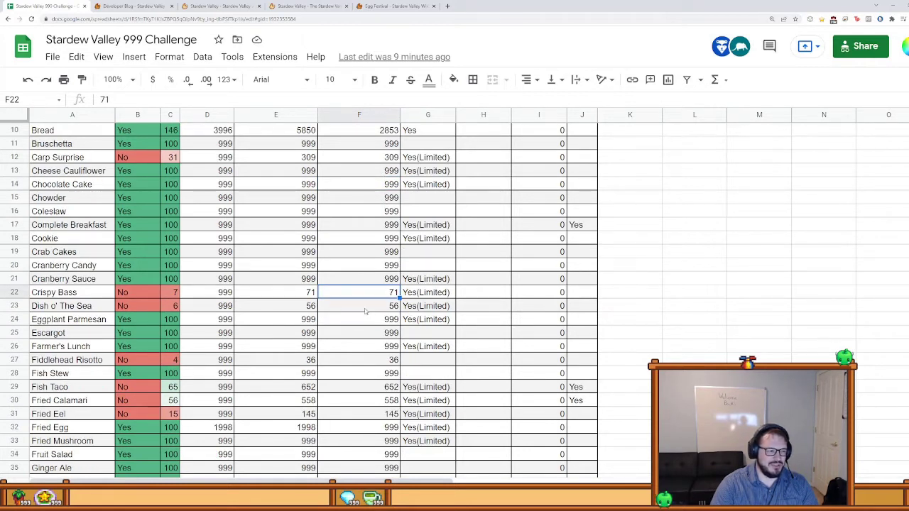
{"action": "left_click", "coordinate": [365, 311]}
{"action": "scroll", "coordinate": [318, 359], "scroll_direction": "down", "scroll_amount": 1}
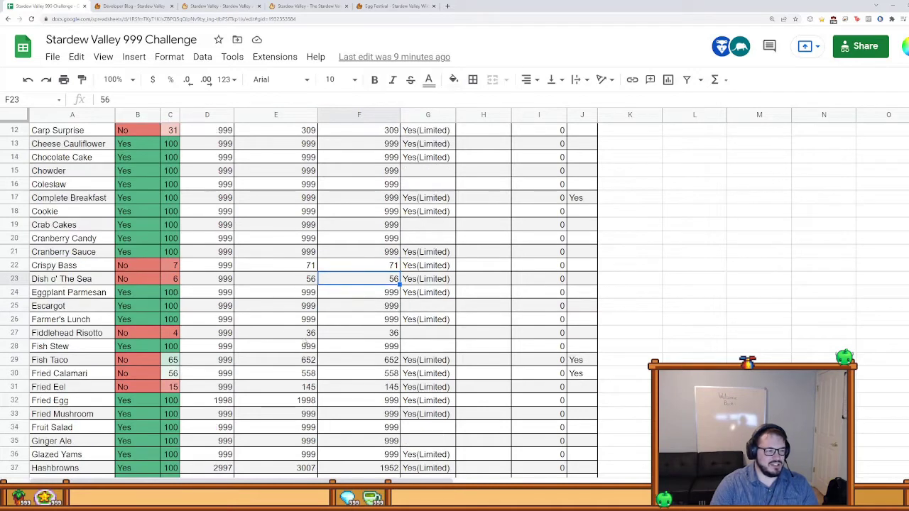
{"action": "left_click", "coordinate": [357, 333]}
{"action": "scroll", "coordinate": [403, 389], "scroll_direction": "down", "scroll_amount": 1}
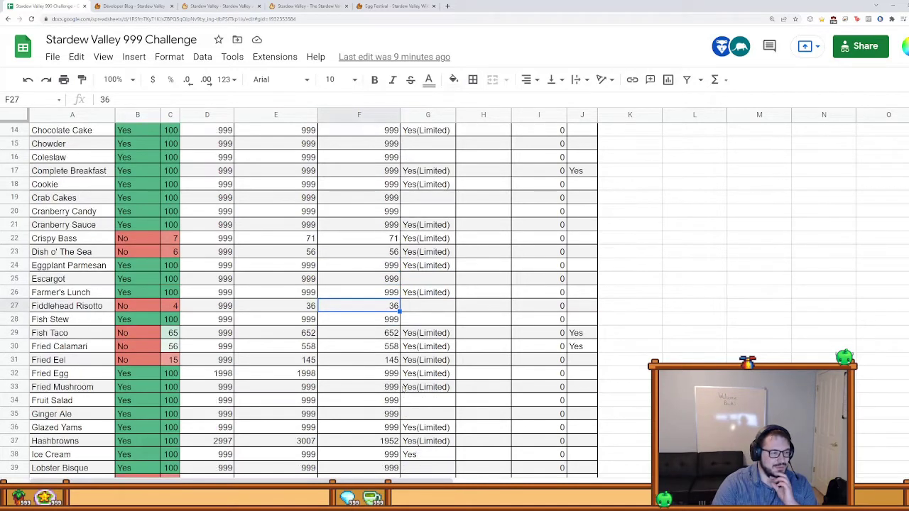
Step: Compare the raw amounts of the neighbouring incomplete dishes Fish Taco, Fried Calamari and Fried Eel
{"action": "left_click", "coordinate": [359, 333]}
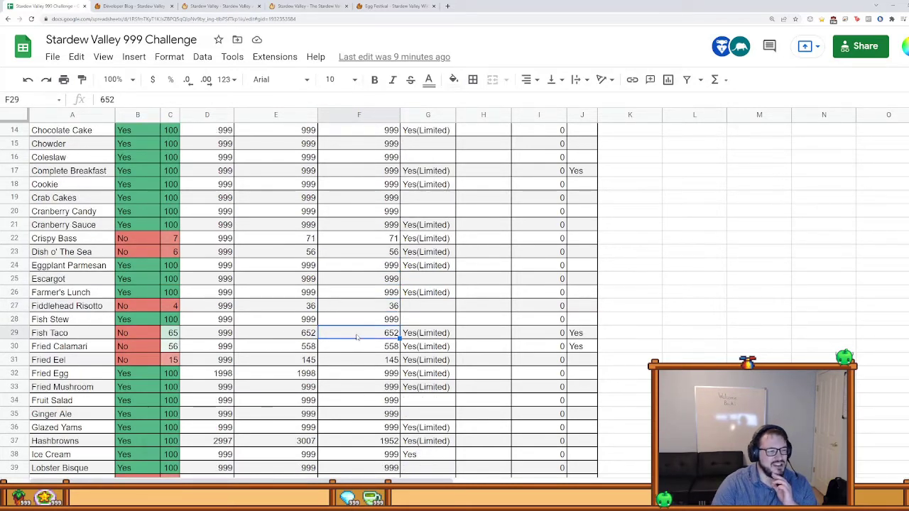
{"action": "key", "text": "Down"}
{"action": "key", "text": "Down"}
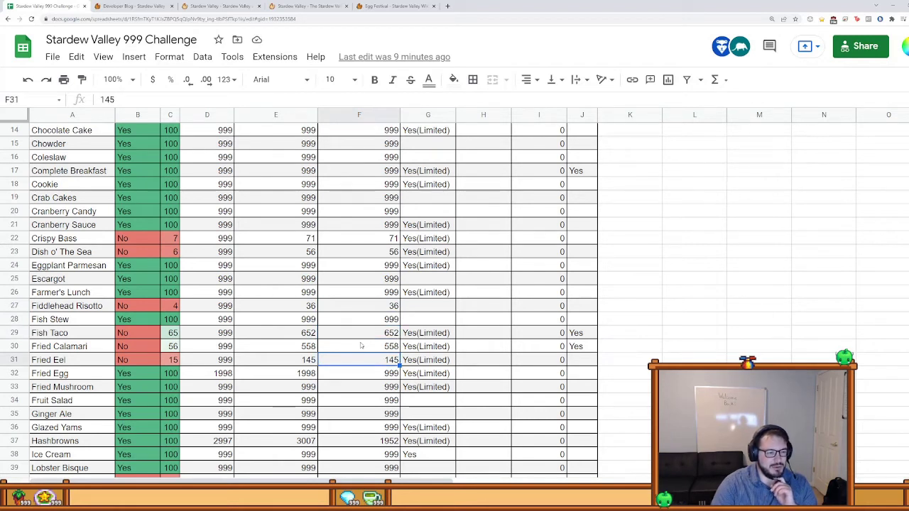
{"action": "key", "text": "Up"}
{"action": "key", "text": "Up"}
{"action": "key", "text": "Down"}
{"action": "left_click", "coordinate": [362, 335]}
{"action": "left_click", "coordinate": [366, 346]}
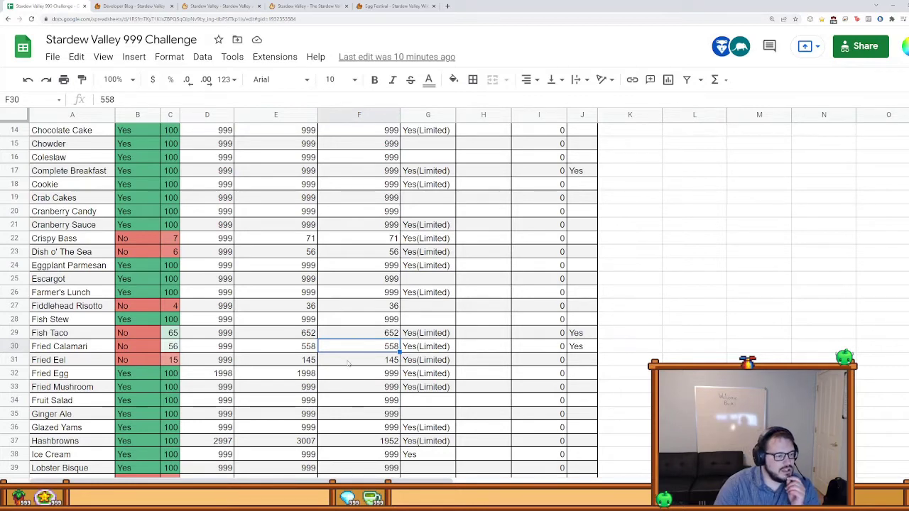
{"action": "left_click", "coordinate": [362, 363]}
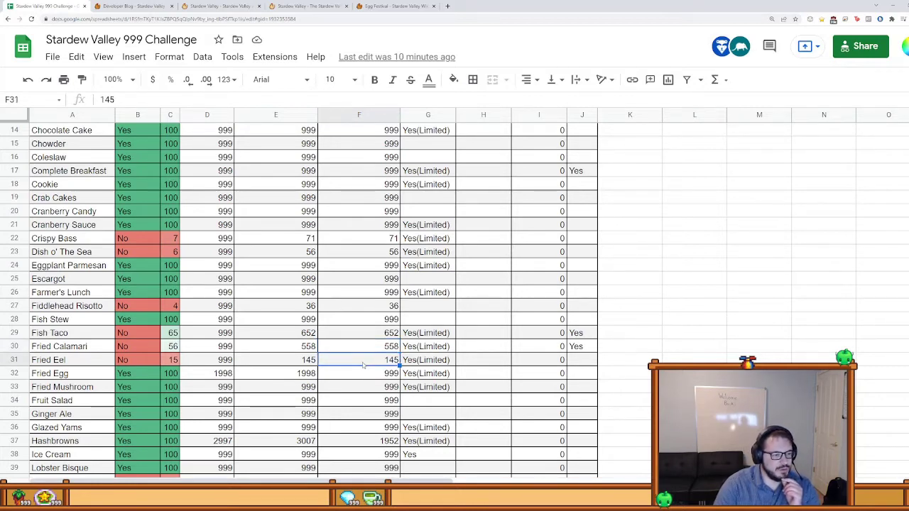
Step: Continue down the dishes and check the raw amounts of Lucky Lunch and Maki Roll
{"action": "scroll", "coordinate": [561, 365], "scroll_direction": "down", "scroll_amount": 2}
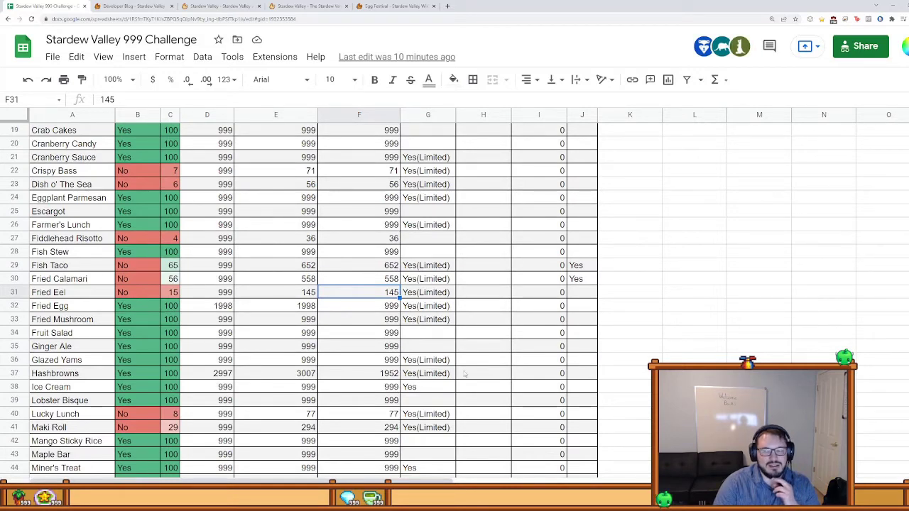
{"action": "scroll", "coordinate": [482, 363], "scroll_direction": "down", "scroll_amount": 1}
{"action": "scroll", "coordinate": [348, 386], "scroll_direction": "down", "scroll_amount": 1}
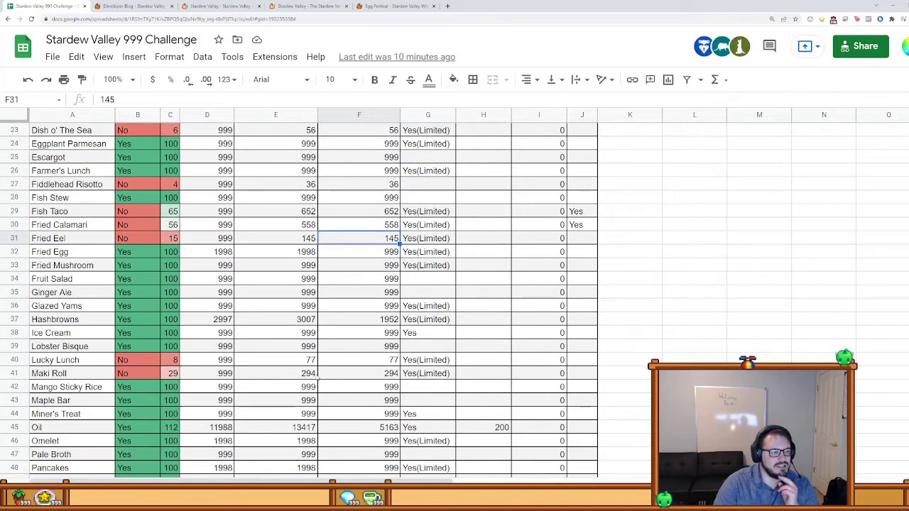
{"action": "left_click", "coordinate": [358, 362]}
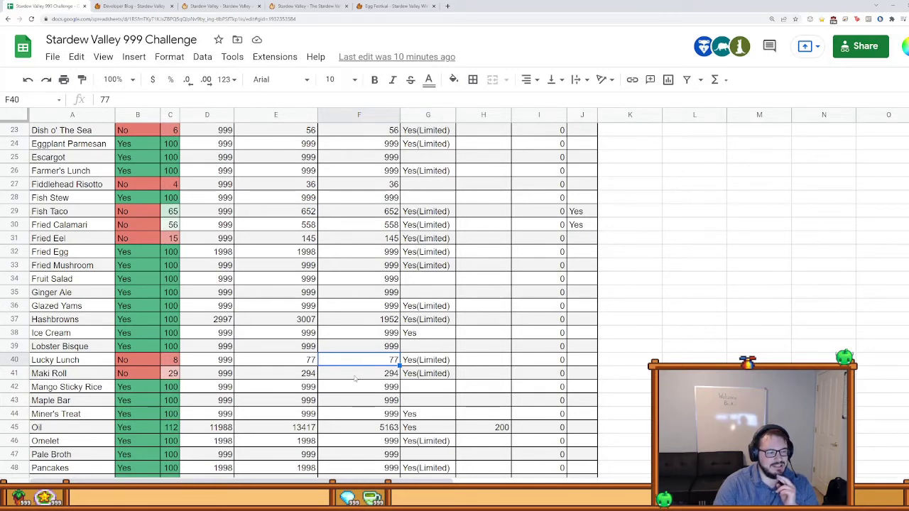
{"action": "left_click", "coordinate": [355, 379]}
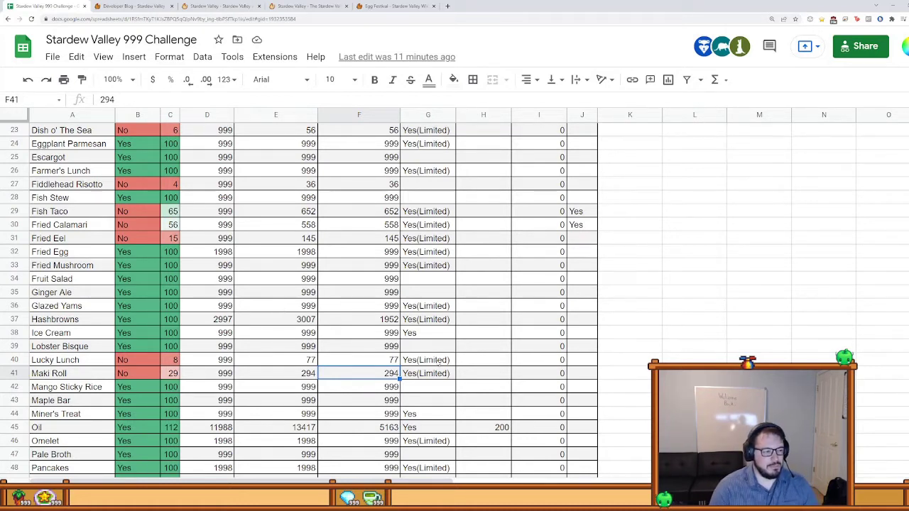
Step: Review the dishes below Maki Roll, checking the raw amounts of Seafoam Pudding and Squid Ink Ravioli
{"action": "scroll", "coordinate": [292, 298], "scroll_direction": "down", "scroll_amount": 1}
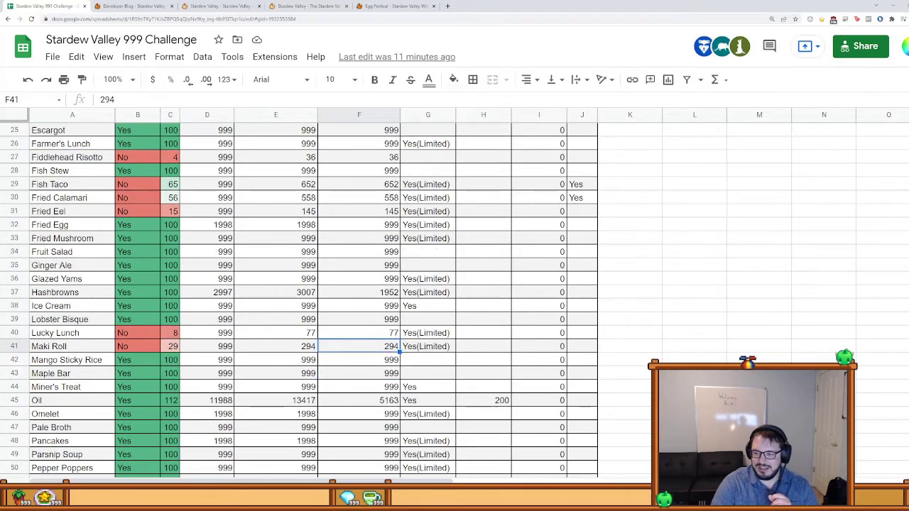
{"action": "scroll", "coordinate": [292, 297], "scroll_direction": "down", "scroll_amount": 1}
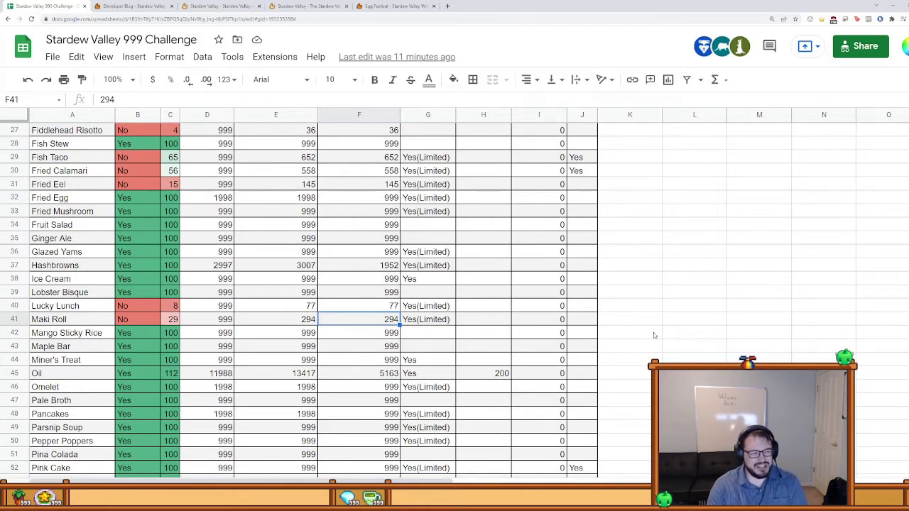
{"action": "scroll", "coordinate": [680, 337], "scroll_direction": "down", "scroll_amount": 1}
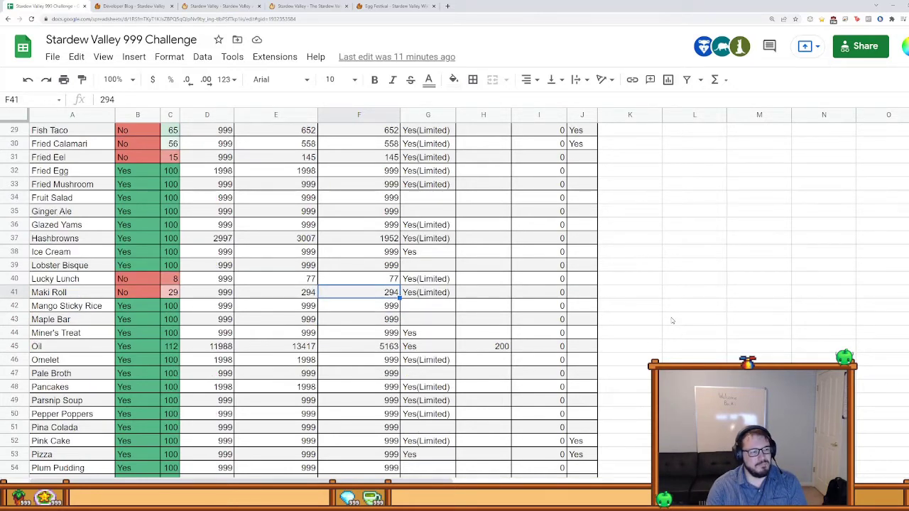
{"action": "scroll", "coordinate": [672, 321], "scroll_direction": "down", "scroll_amount": 7}
{"action": "scroll", "coordinate": [672, 321], "scroll_direction": "down", "scroll_amount": 1}
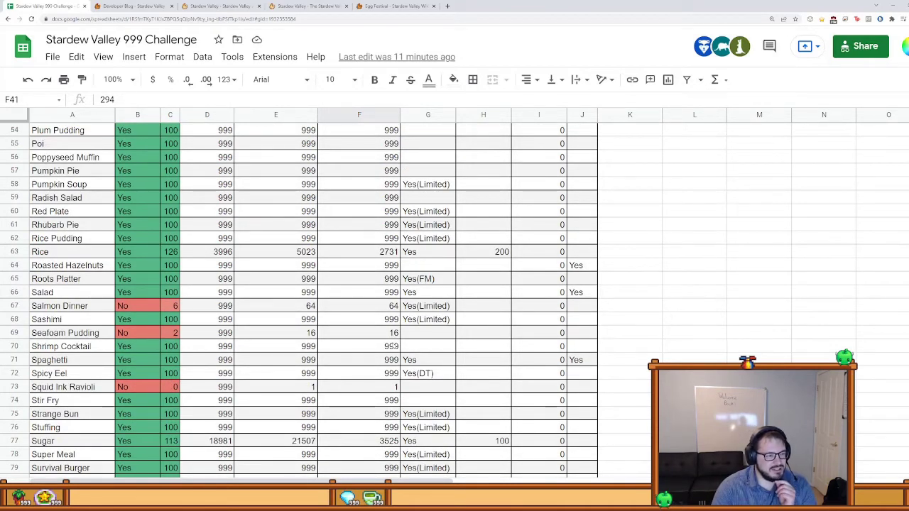
{"action": "left_click", "coordinate": [346, 334]}
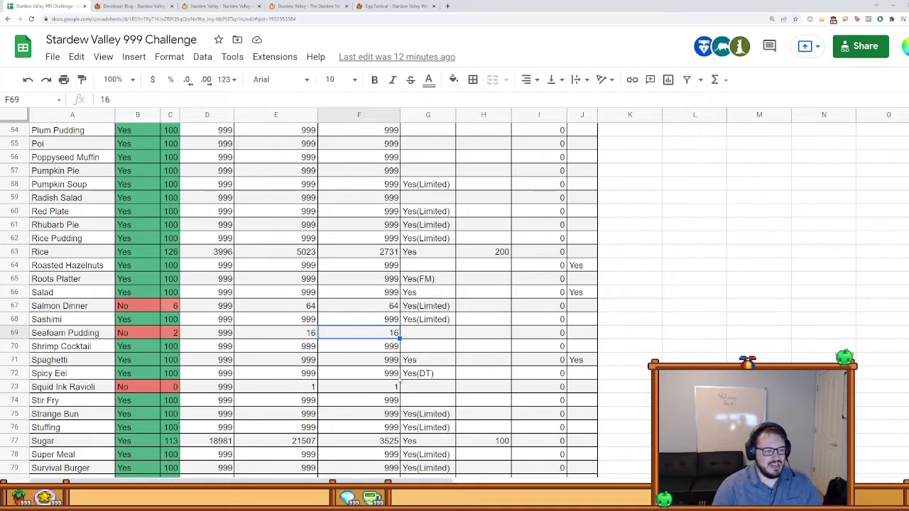
{"action": "left_click", "coordinate": [365, 388]}
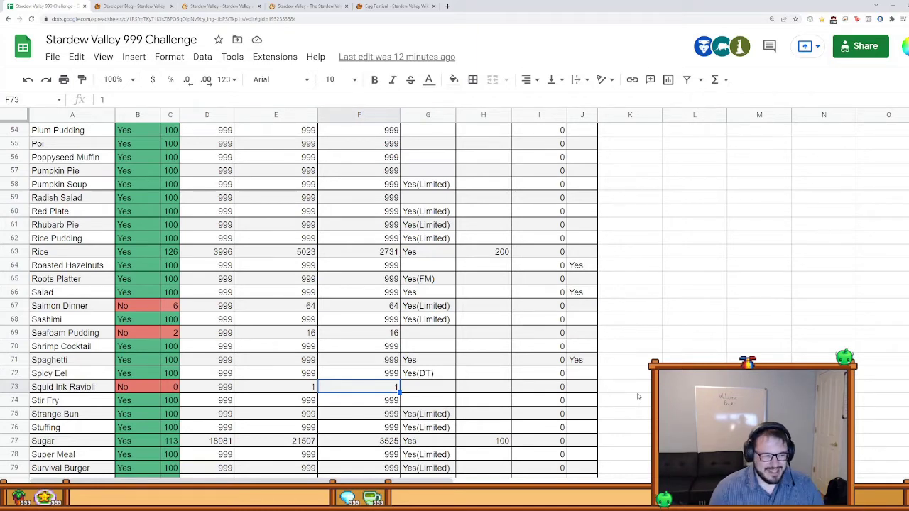
Step: Examine the dishes sheet's category row and look back over the incomplete dishes above it
{"action": "scroll", "coordinate": [638, 397], "scroll_direction": "down", "scroll_amount": 4}
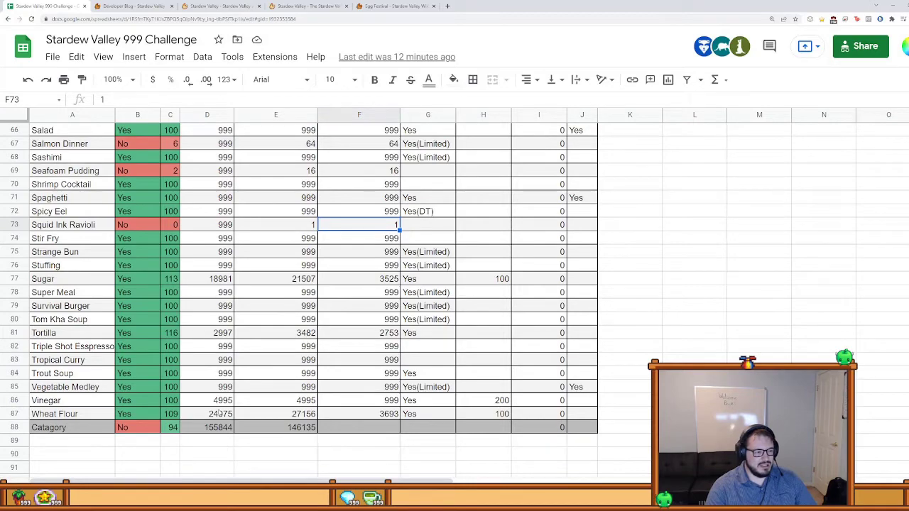
{"action": "scroll", "coordinate": [220, 413], "scroll_direction": "up", "scroll_amount": 7}
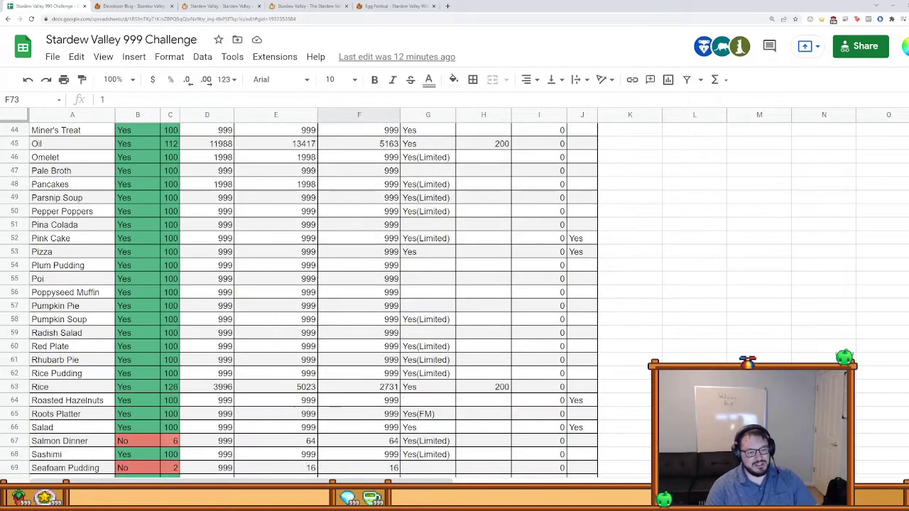
{"action": "scroll", "coordinate": [221, 414], "scroll_direction": "up", "scroll_amount": 12}
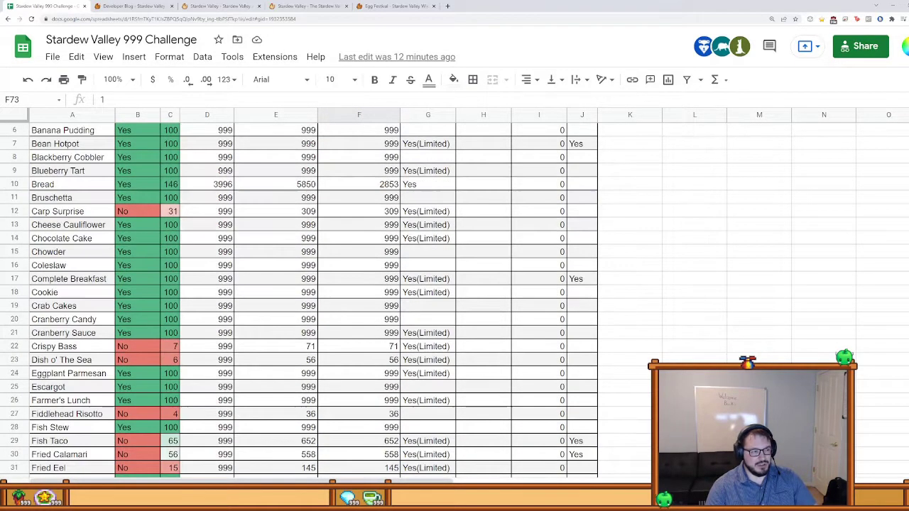
{"action": "scroll", "coordinate": [221, 413], "scroll_direction": "down", "scroll_amount": 6}
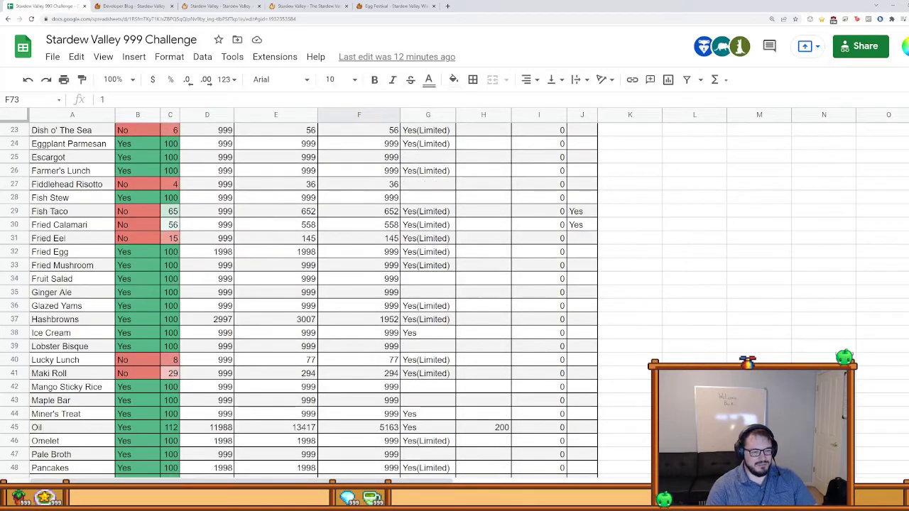
Step: Switch to the sheet of eggs, milk and slime items and check Bat Wing's raw amount and completion percentage
{"action": "key", "text": "ctrl+shift+Page_Down"}
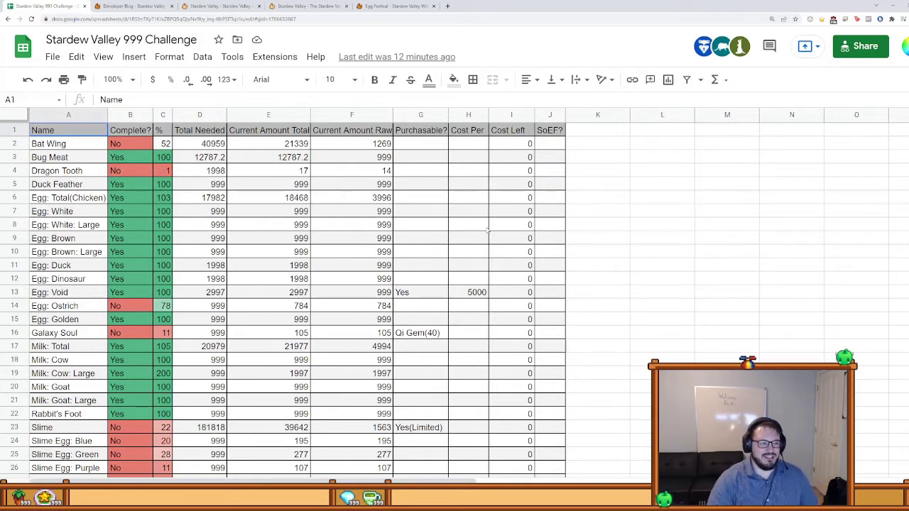
{"action": "left_click", "coordinate": [359, 145]}
{"action": "left_click", "coordinate": [732, 216]}
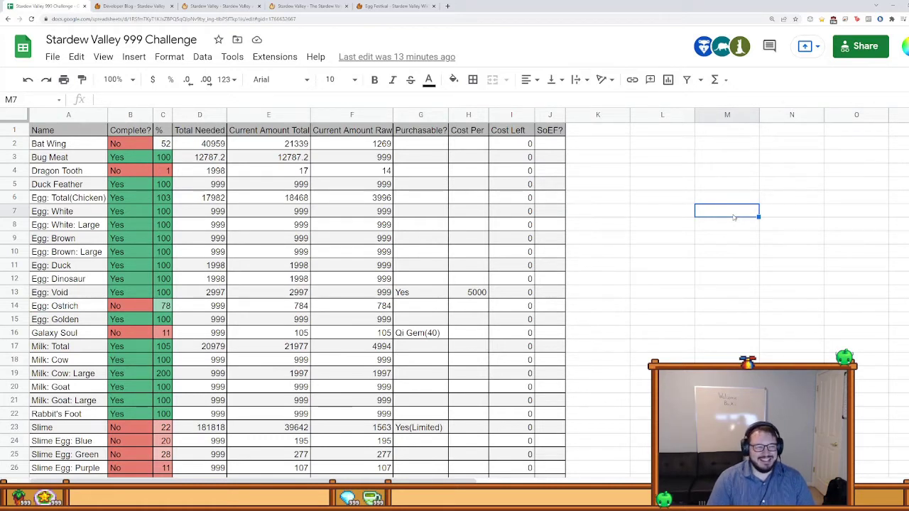
{"action": "left_click", "coordinate": [167, 144]}
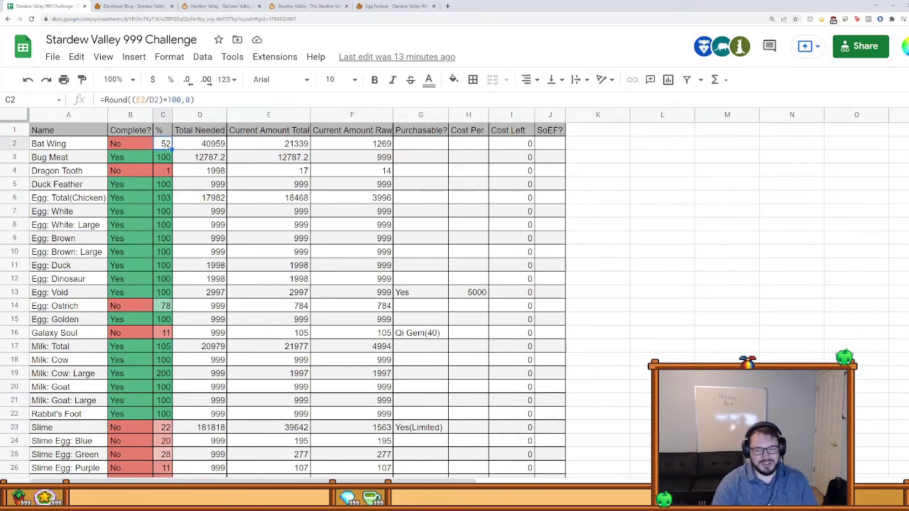
{"action": "left_click", "coordinate": [660, 359]}
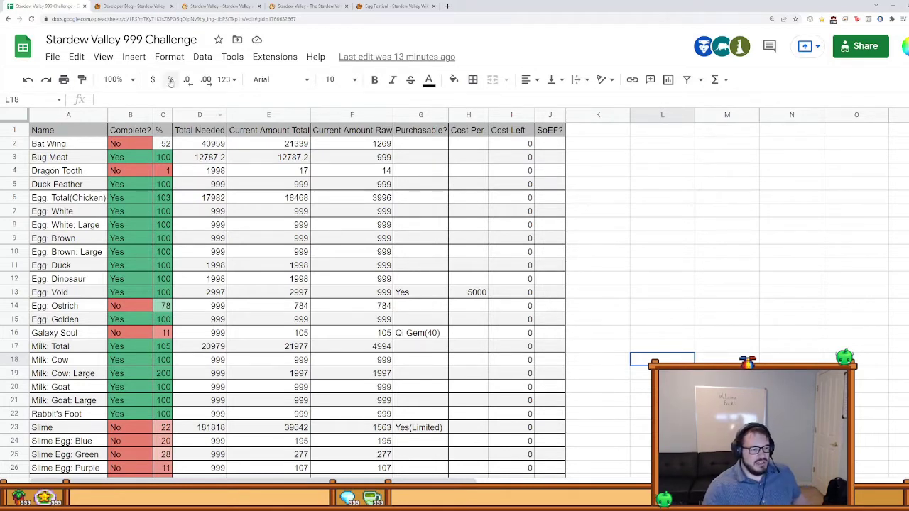
Step: Check the raw amounts of Dragon Tooth, Ostrich Egg and Galaxy Soul, plus Galaxy Soul's purchase option
{"action": "left_click", "coordinate": [346, 174]}
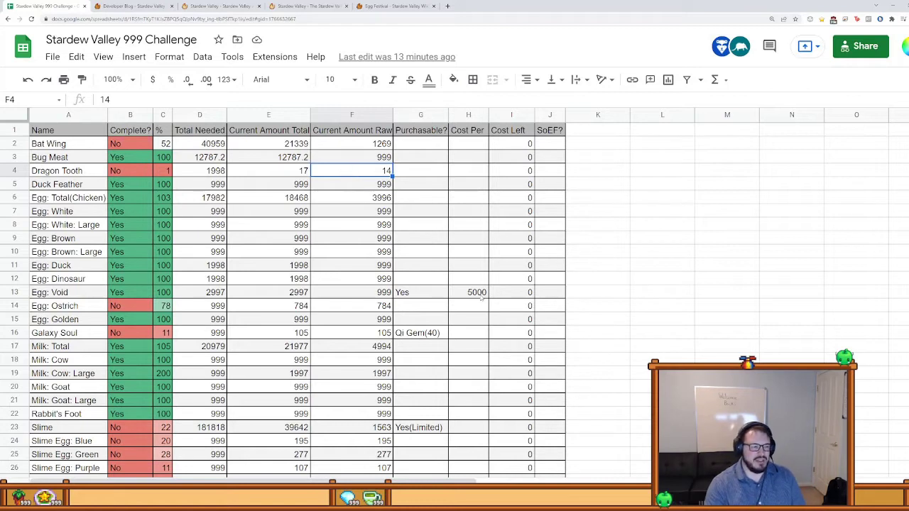
{"action": "left_click", "coordinate": [387, 308]}
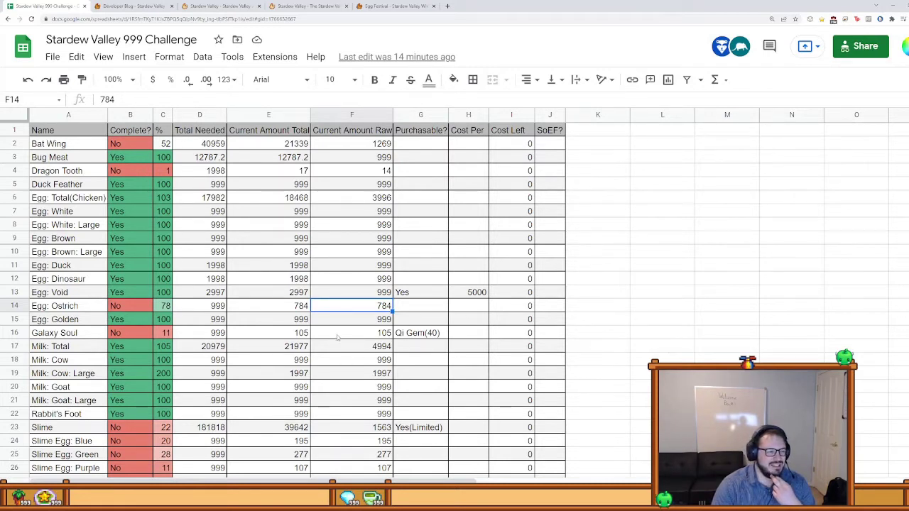
{"action": "left_click", "coordinate": [340, 338]}
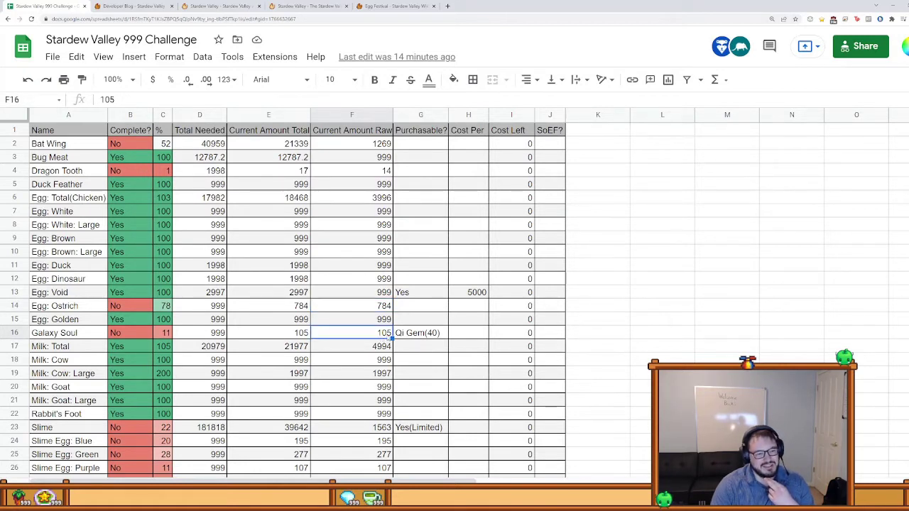
{"action": "left_click", "coordinate": [440, 338]}
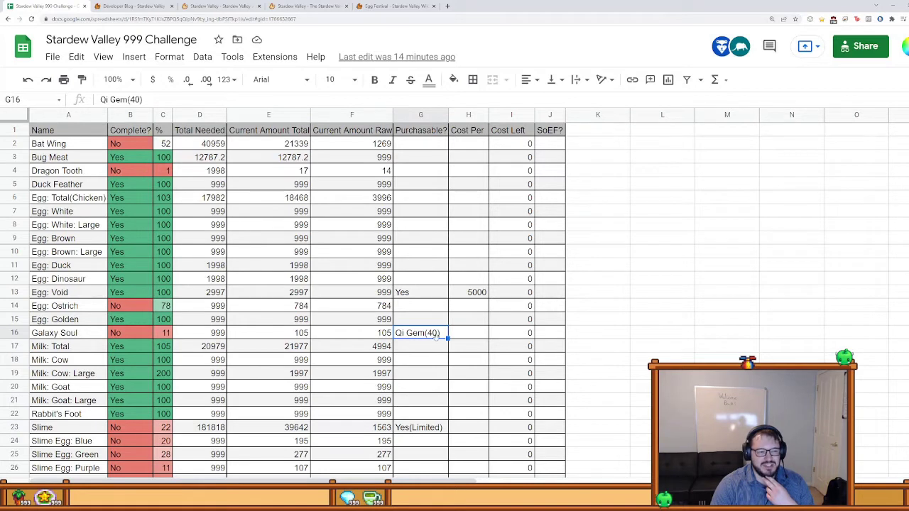
{"action": "left_click", "coordinate": [349, 338]}
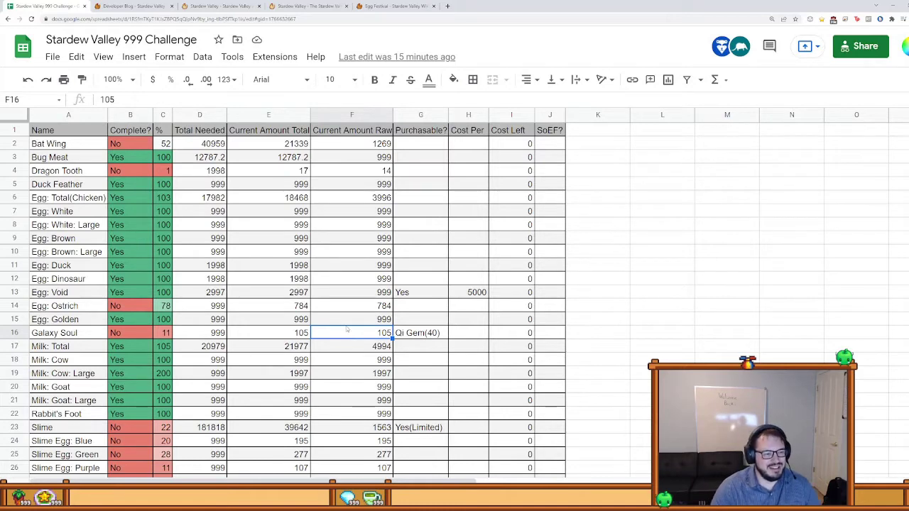
Step: Set the current raw amount of Milk: Cow: Large to 999 and check its completion percentage
{"action": "scroll", "coordinate": [317, 234], "scroll_direction": "down", "scroll_amount": 2}
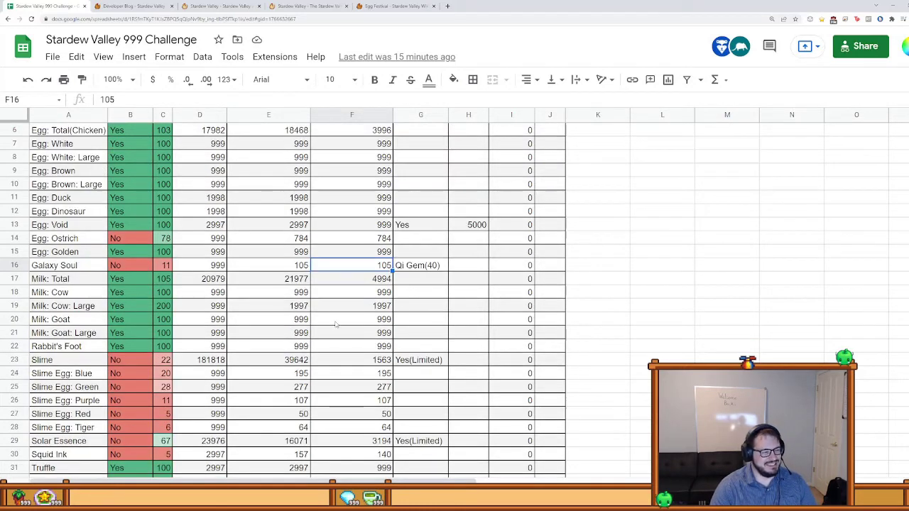
{"action": "left_click", "coordinate": [359, 308]}
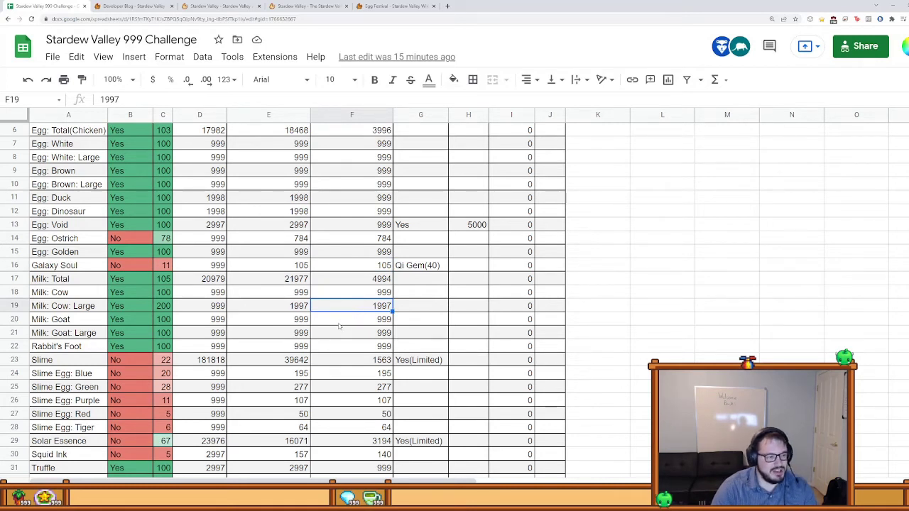
{"action": "type", "text": "999"}
{"action": "left_click", "coordinate": [666, 296]}
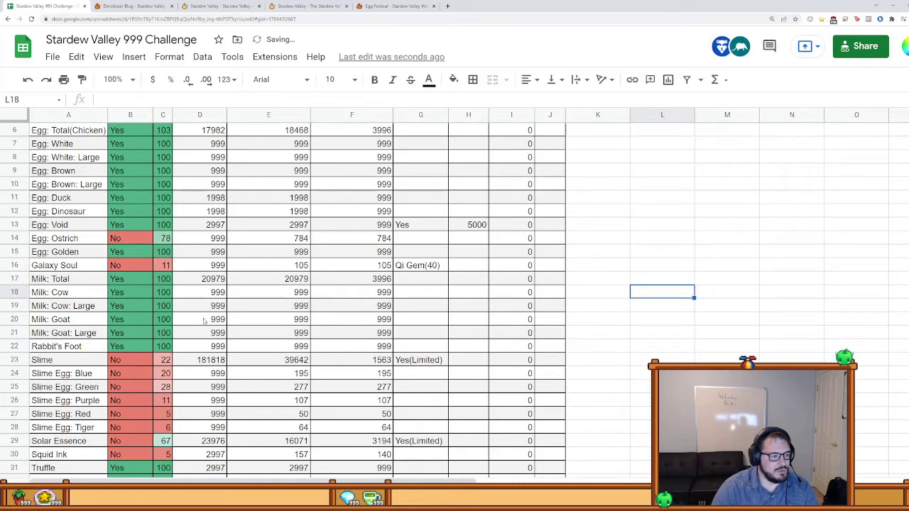
{"action": "left_click", "coordinate": [168, 310]}
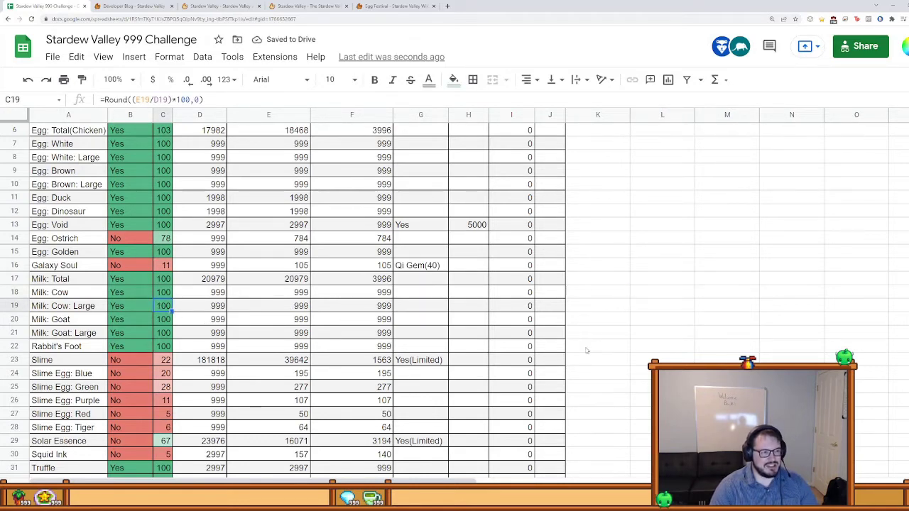
Step: Inspect the category row's total needed and the formula behind its current amount total
{"action": "scroll", "coordinate": [493, 389], "scroll_direction": "down", "scroll_amount": 7}
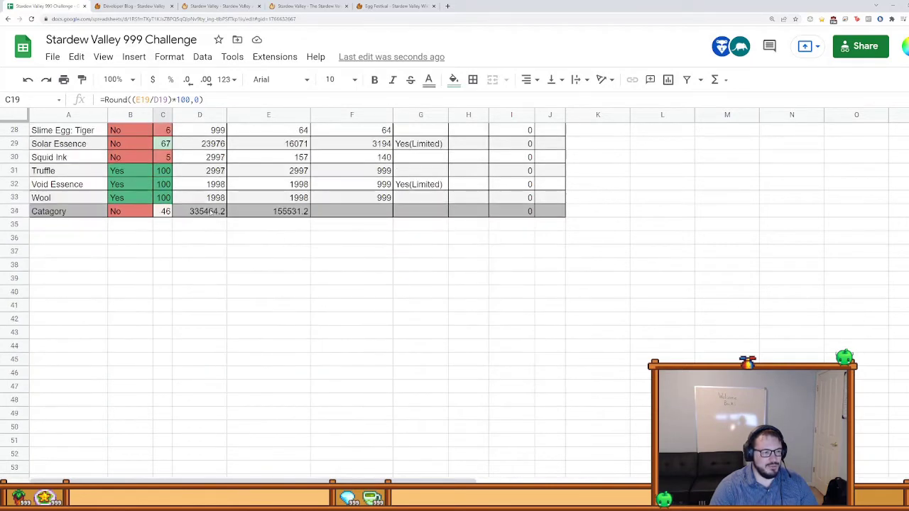
{"action": "left_click", "coordinate": [218, 214]}
{"action": "left_click", "coordinate": [261, 215]}
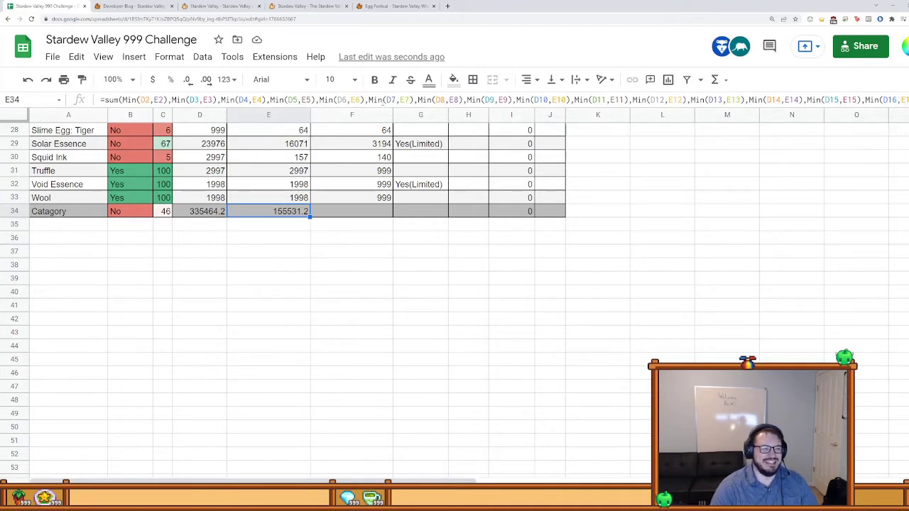
{"action": "mouse_move", "coordinate": [537, 107]}
{"action": "left_mouse_down"}
{"action": "mouse_move", "coordinate": [548, 302]}
{"action": "mouse_move", "coordinate": [551, 107]}
{"action": "left_mouse_up"}
{"action": "left_click", "coordinate": [705, 279]}
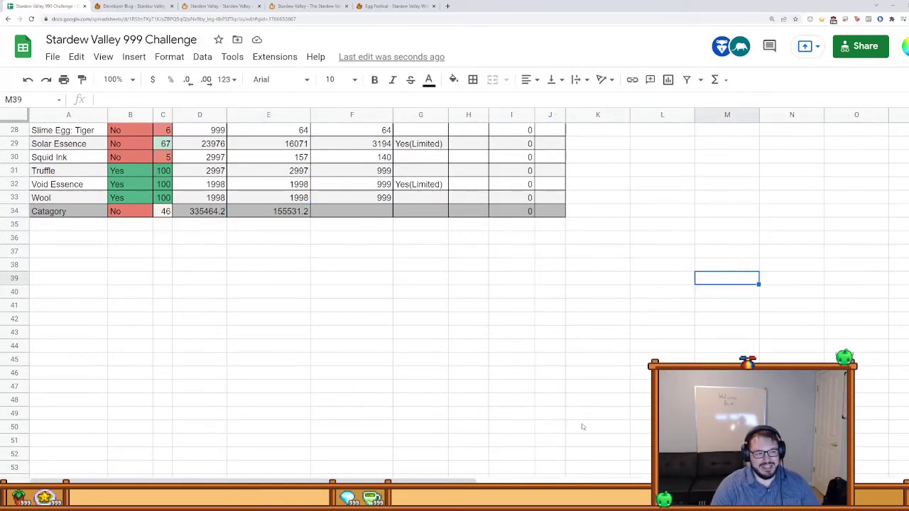
{"action": "scroll", "coordinate": [577, 429], "scroll_direction": "up", "scroll_amount": 10}
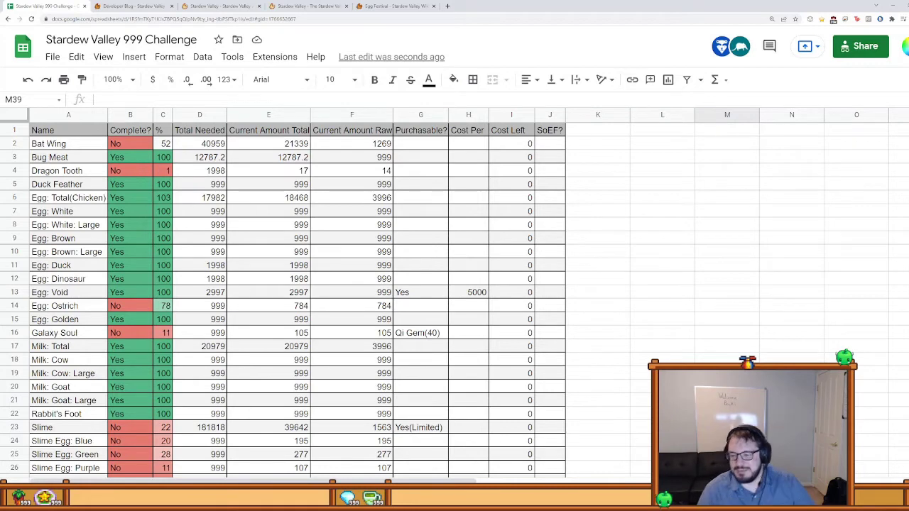
Step: Check Slime's raw amount and the formulas for its total needed and current amount total
{"action": "scroll", "coordinate": [346, 254], "scroll_direction": "down", "scroll_amount": 3}
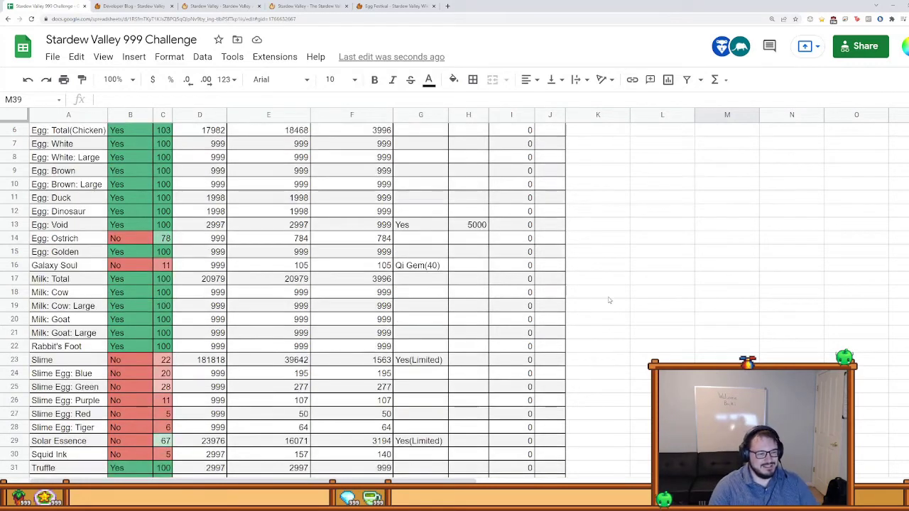
{"action": "left_click", "coordinate": [364, 334]}
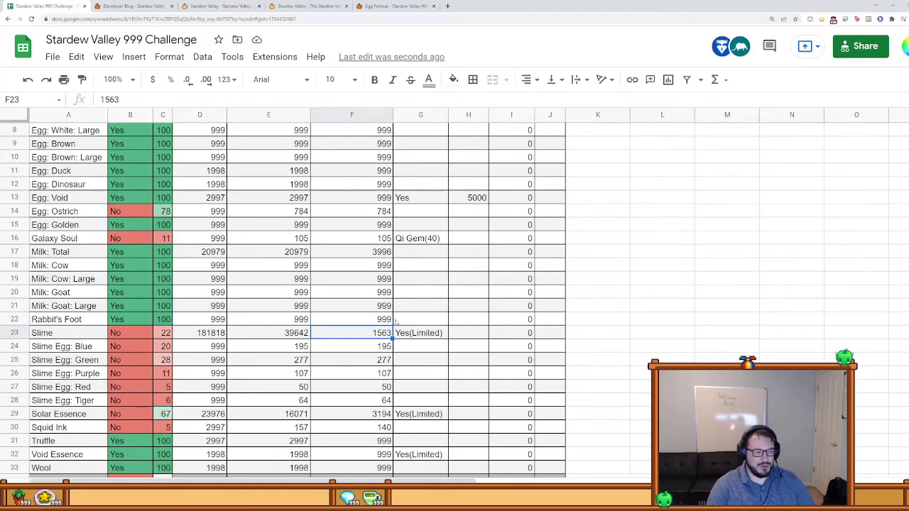
{"action": "left_click", "coordinate": [190, 334]}
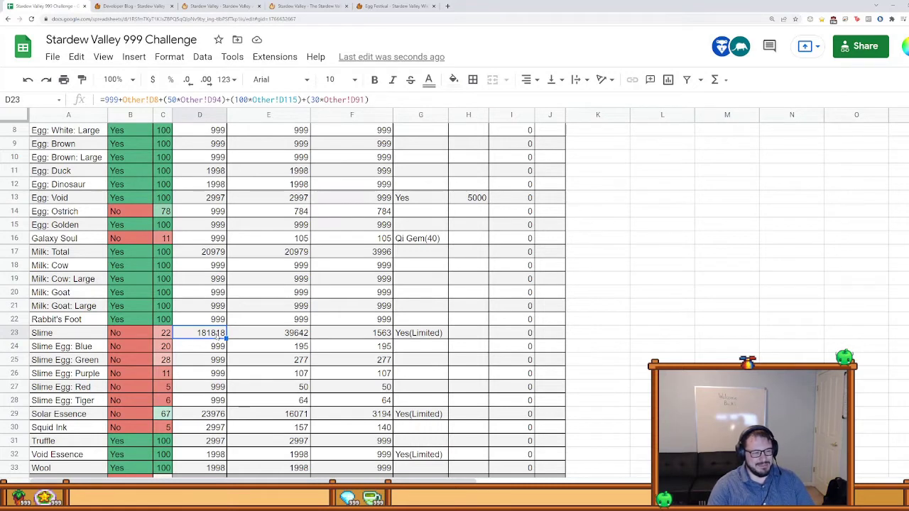
{"action": "left_click", "coordinate": [781, 333]}
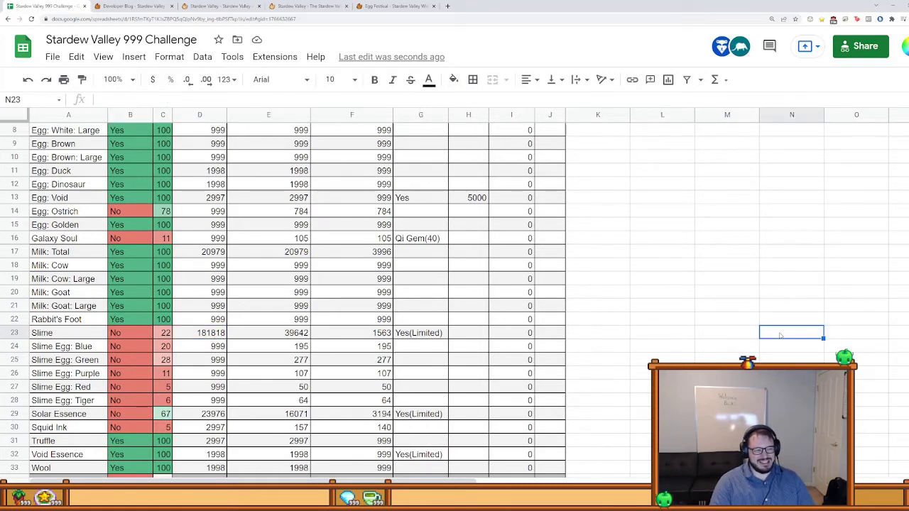
{"action": "left_click", "coordinate": [280, 337]}
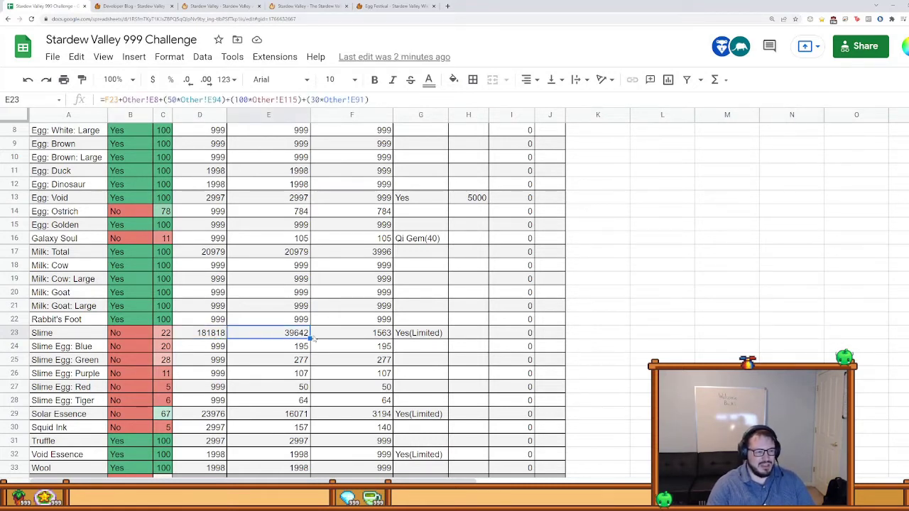
{"action": "left_click", "coordinate": [622, 327]}
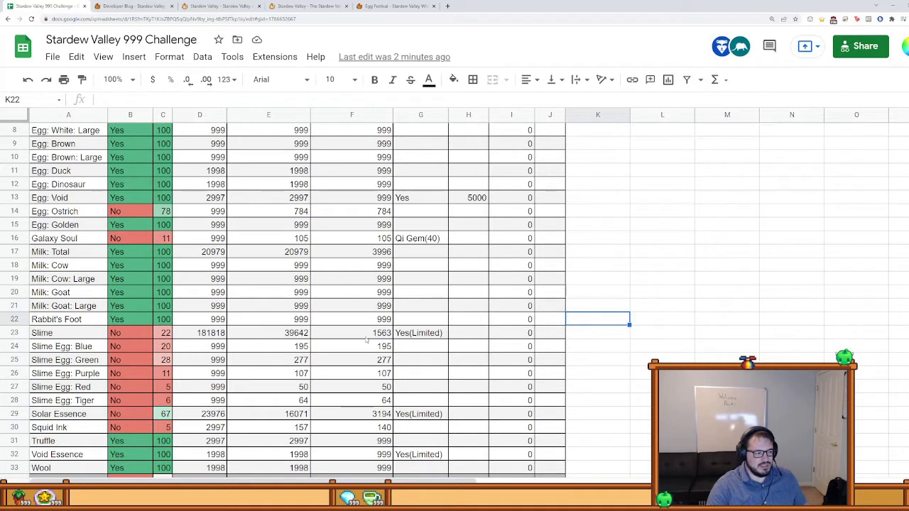
Step: Review Solar Essence's raw amount, current total and total needed, and check Squid Ink's raw amount
{"action": "scroll", "coordinate": [342, 279], "scroll_direction": "down", "scroll_amount": 1}
{"action": "left_click", "coordinate": [345, 388]}
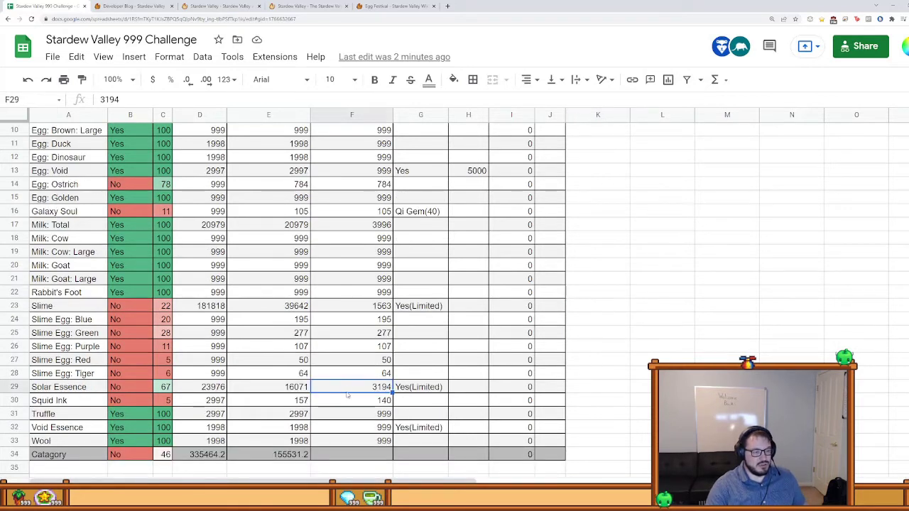
{"action": "left_click", "coordinate": [264, 391]}
{"action": "left_click", "coordinate": [214, 399]}
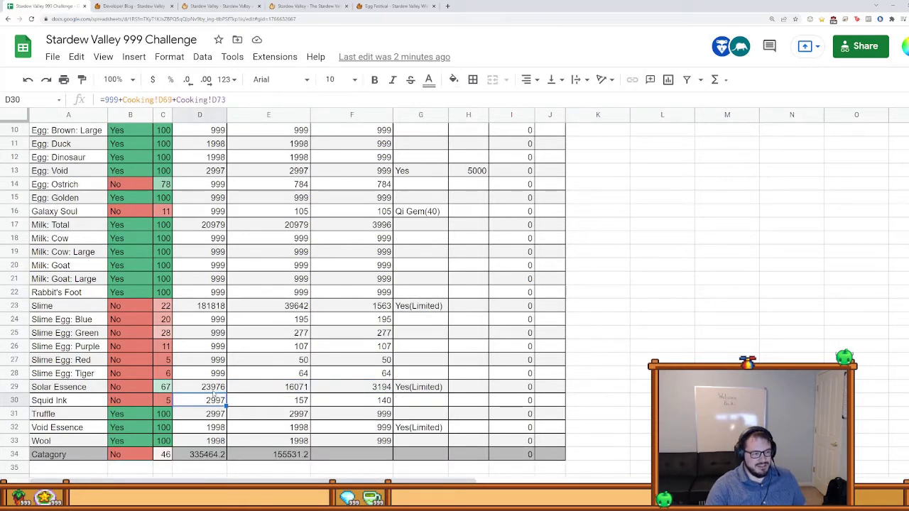
{"action": "left_click", "coordinate": [267, 389]}
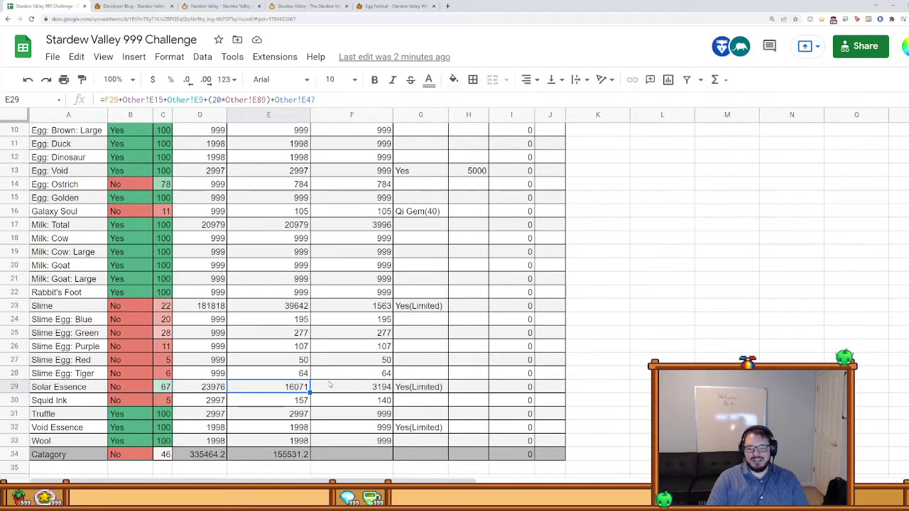
{"action": "left_click", "coordinate": [217, 392]}
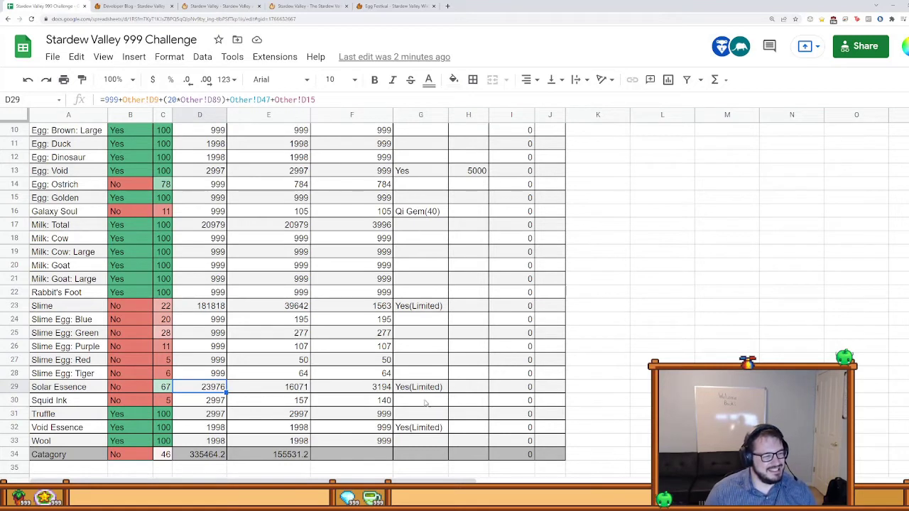
{"action": "left_click", "coordinate": [359, 392]}
{"action": "left_click", "coordinate": [365, 406]}
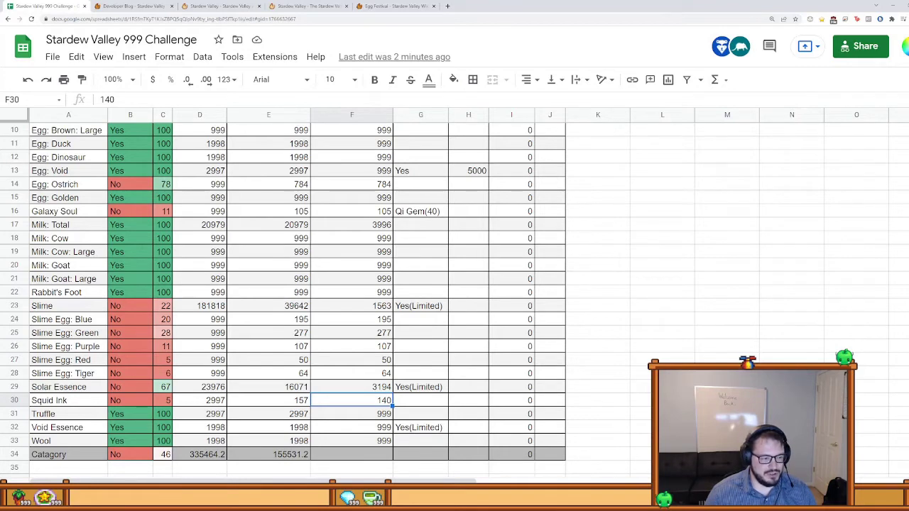
Step: Switch to the seeds sheet and look through its Purchasable? column
{"action": "key", "text": "ctrl+shift+Page_Up"}
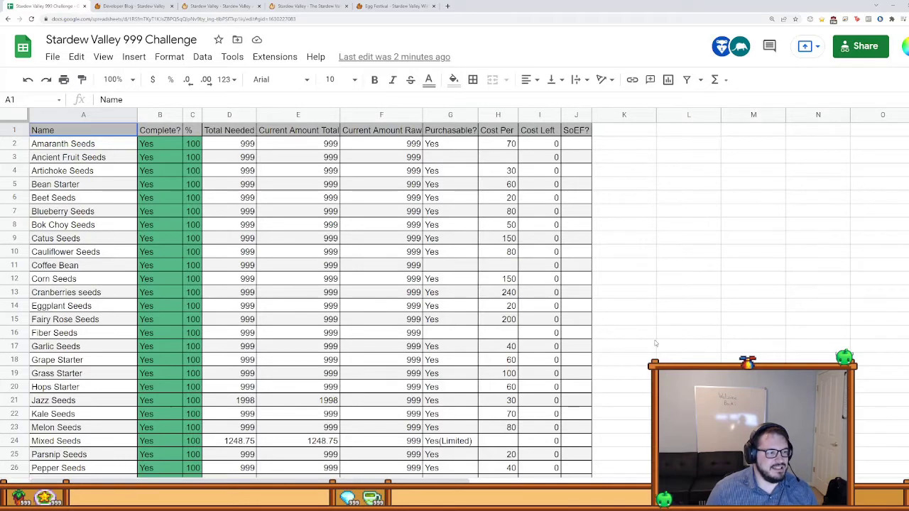
{"action": "scroll", "coordinate": [654, 348], "scroll_direction": "down", "scroll_amount": 9}
{"action": "scroll", "coordinate": [654, 348], "scroll_direction": "up", "scroll_amount": 9}
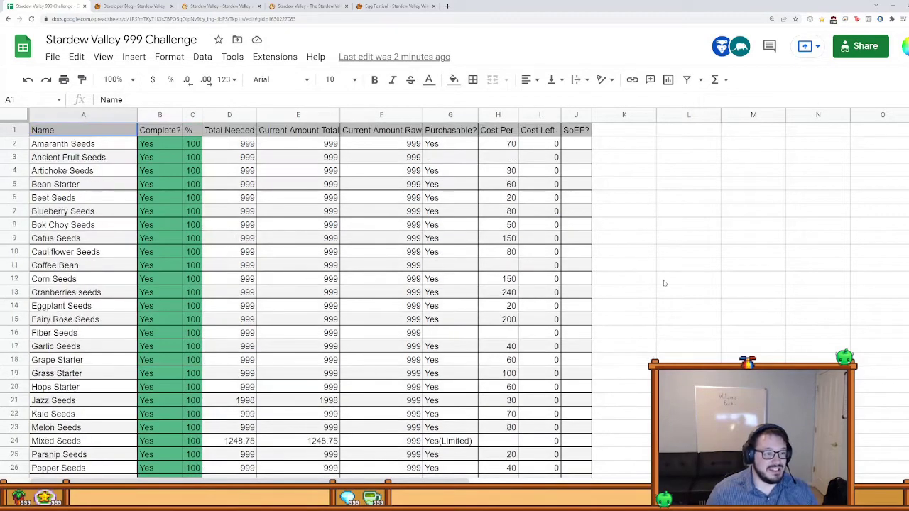
{"action": "left_click", "coordinate": [453, 131]}
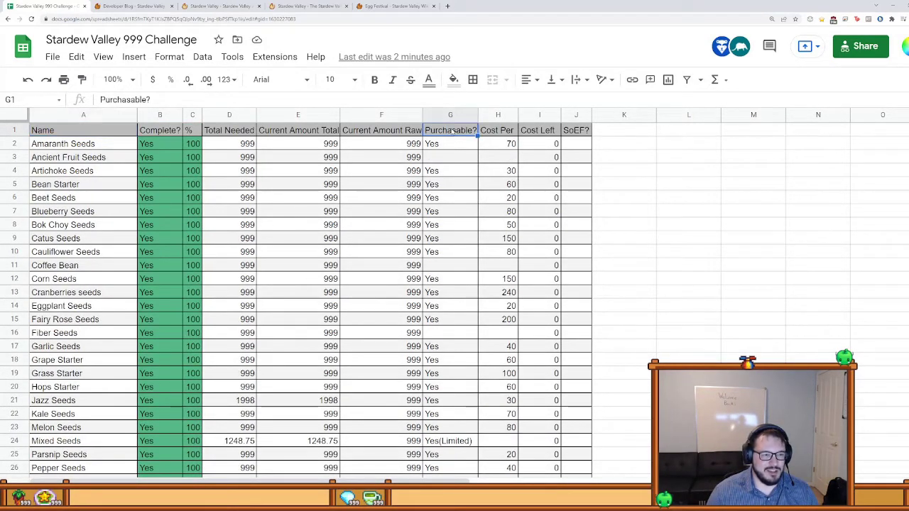
{"action": "left_click", "coordinate": [449, 116]}
{"action": "scroll", "coordinate": [446, 221], "scroll_direction": "down", "scroll_amount": 3}
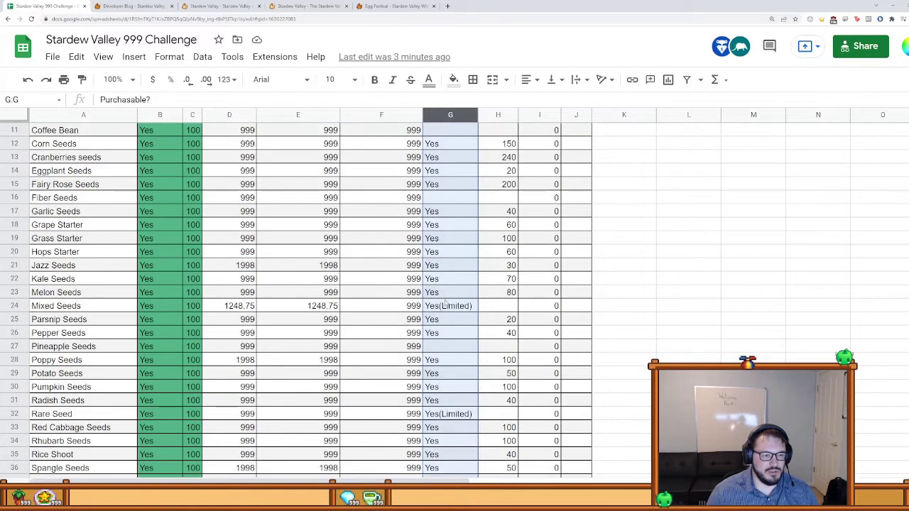
{"action": "scroll", "coordinate": [447, 199], "scroll_direction": "up", "scroll_amount": 3}
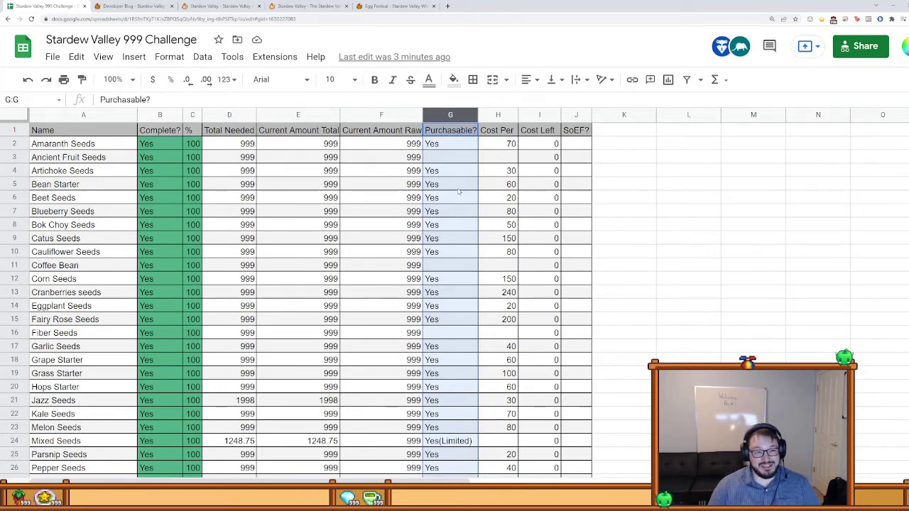
{"action": "left_click", "coordinate": [697, 210]}
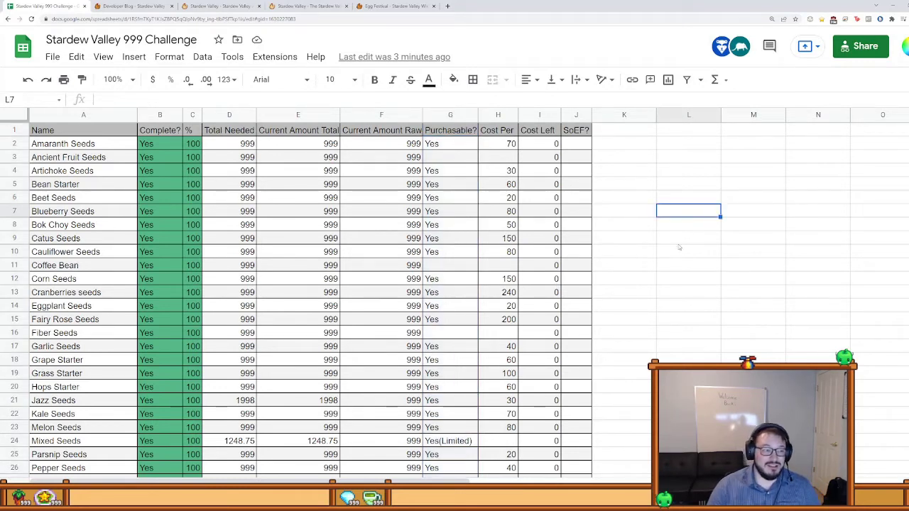
Step: Review the incomplete tree seeds, checking the raw amounts of Banana Seeds and Mango Seeds
{"action": "scroll", "coordinate": [678, 247], "scroll_direction": "down", "scroll_amount": 8}
{"action": "scroll", "coordinate": [666, 299], "scroll_direction": "up", "scroll_amount": 1}
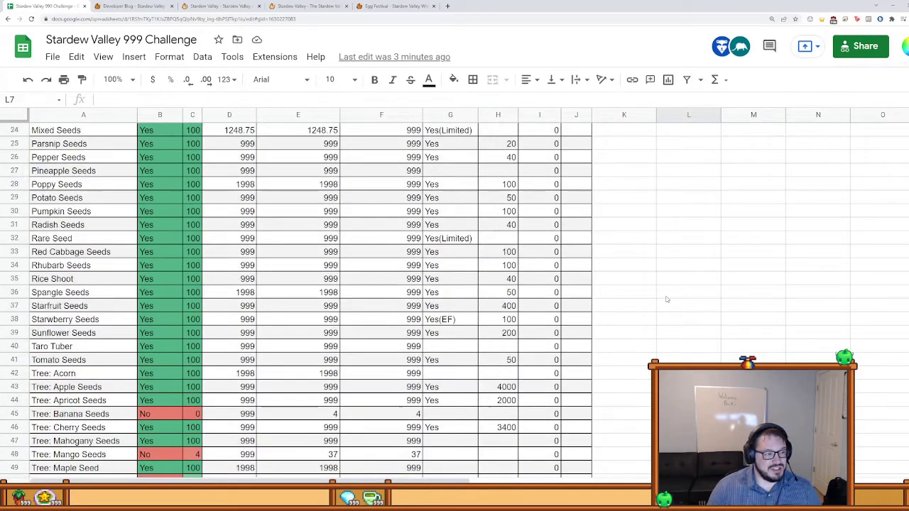
{"action": "scroll", "coordinate": [666, 302], "scroll_direction": "down", "scroll_amount": 3}
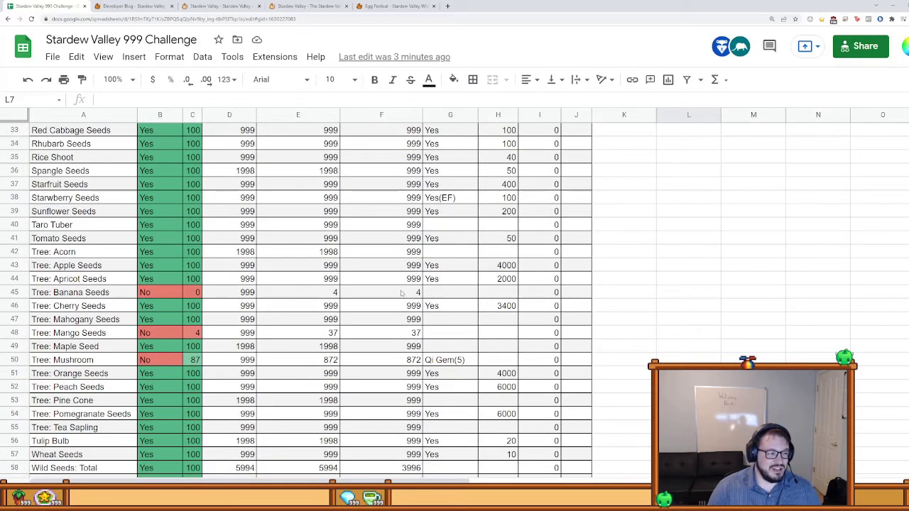
{"action": "left_click", "coordinate": [401, 292]}
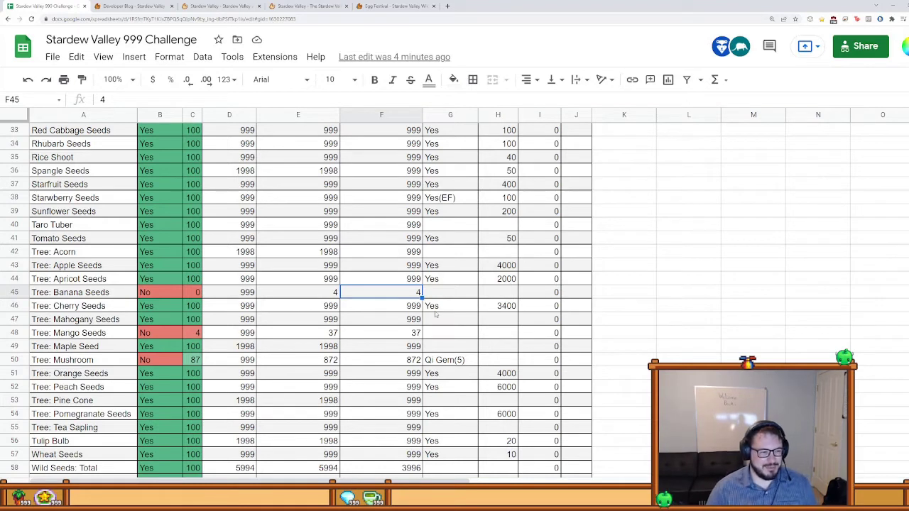
{"action": "left_click", "coordinate": [397, 333]}
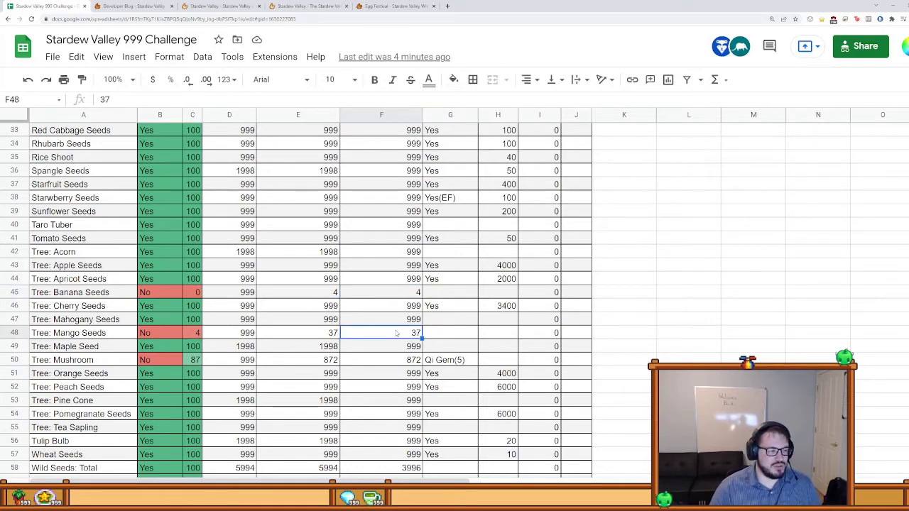
{"action": "left_click", "coordinate": [385, 292]}
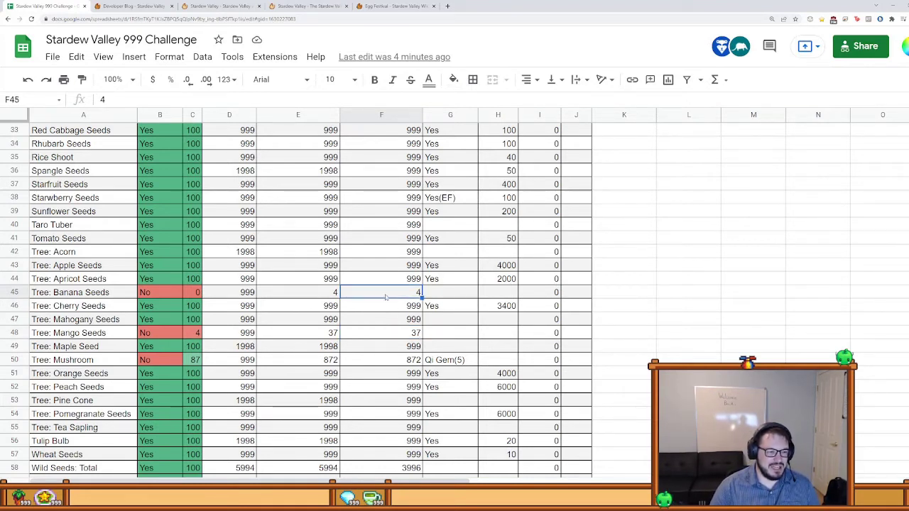
Step: Review the raw amounts of Mango Seeds and the Mushroom tree, and check the Mushroom tree's Purchasable? entry
{"action": "left_click", "coordinate": [399, 336]}
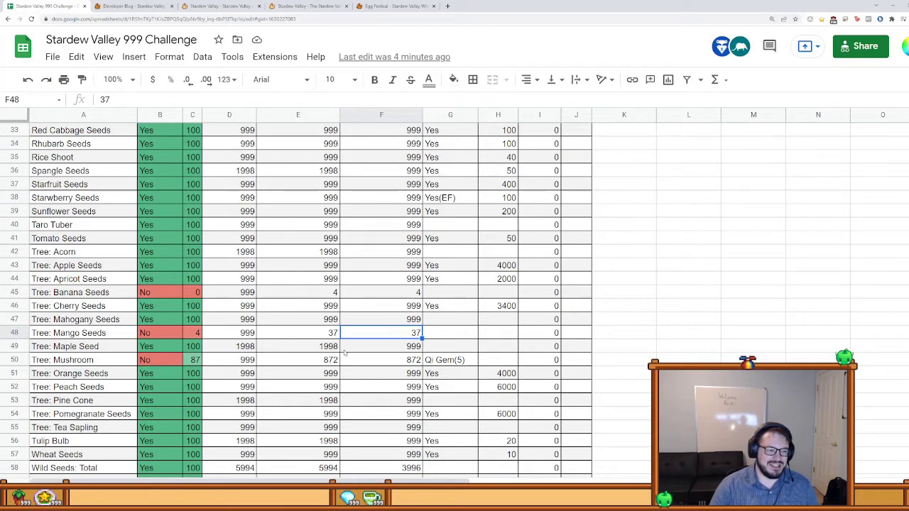
{"action": "scroll", "coordinate": [440, 355], "scroll_direction": "down", "scroll_amount": 1}
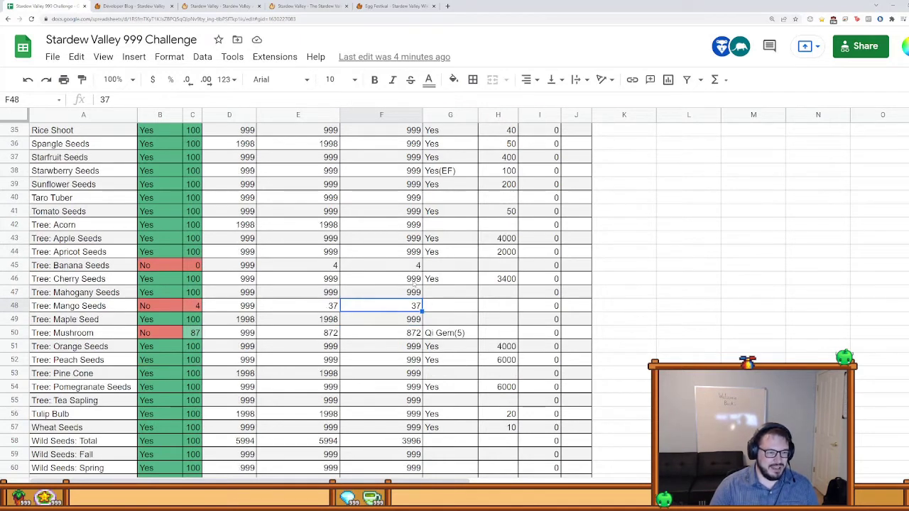
{"action": "left_click", "coordinate": [390, 335]}
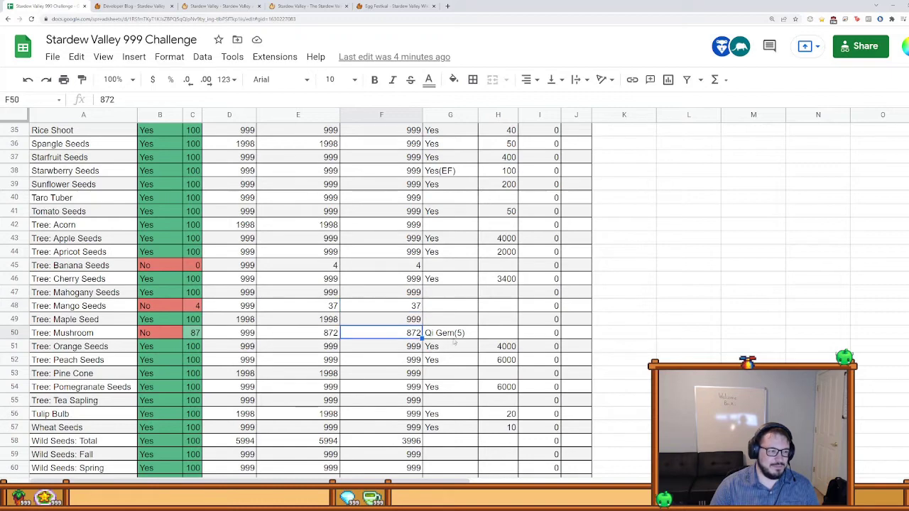
{"action": "scroll", "coordinate": [370, 321], "scroll_direction": "down", "scroll_amount": 2}
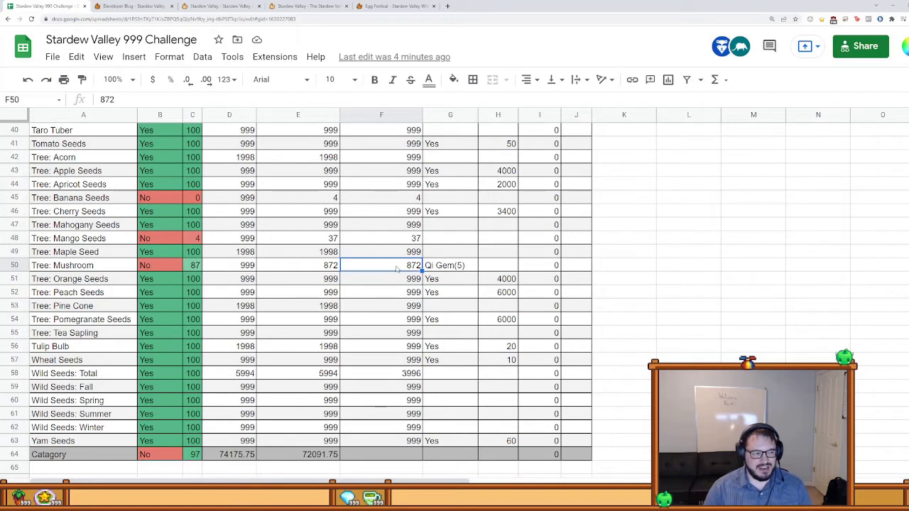
{"action": "left_click", "coordinate": [433, 268]}
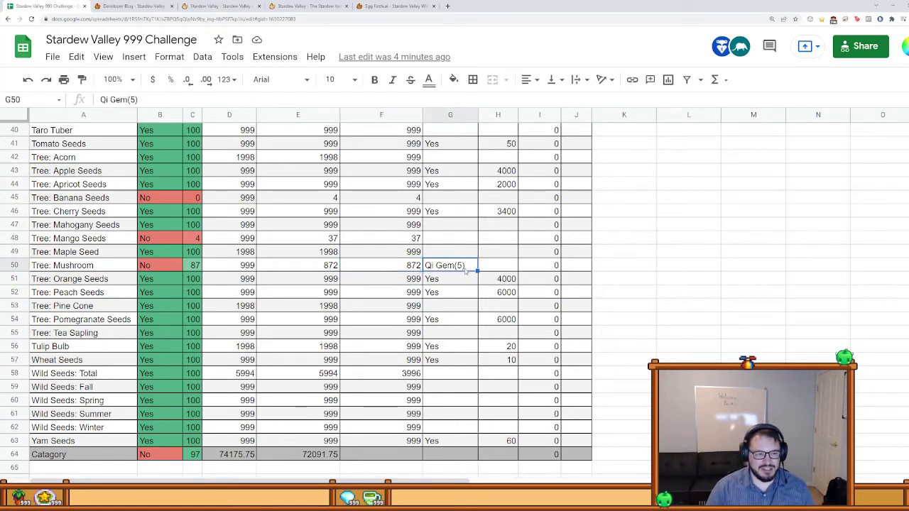
{"action": "left_click", "coordinate": [361, 267]}
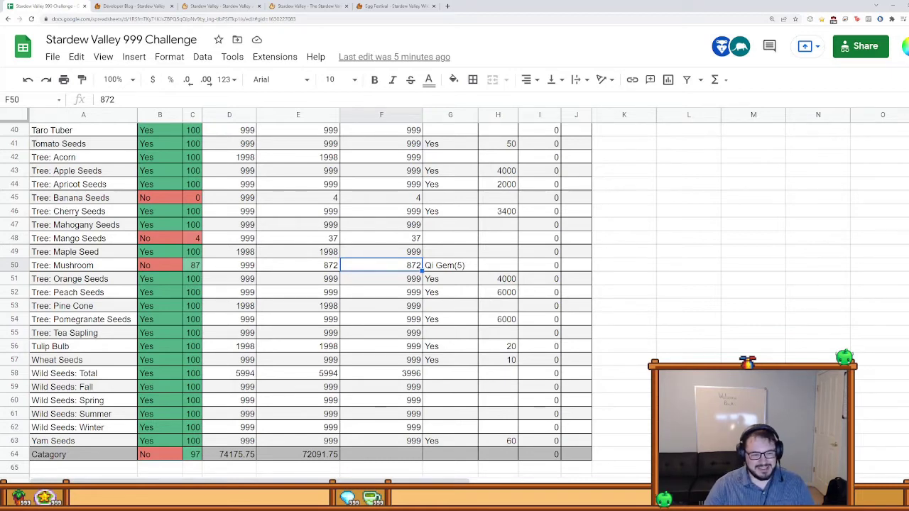
Step: Switch to the resources sheet and check Bone Fragment's raw amount and the 50*Other!D96 term in its Total Needed formula
{"action": "key", "text": "ctrl+shift+Page_Up"}
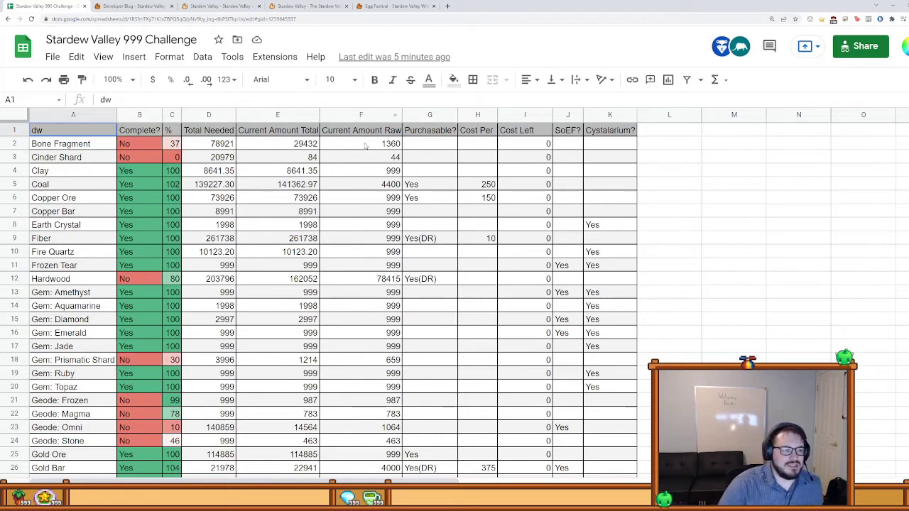
{"action": "left_click", "coordinate": [366, 144]}
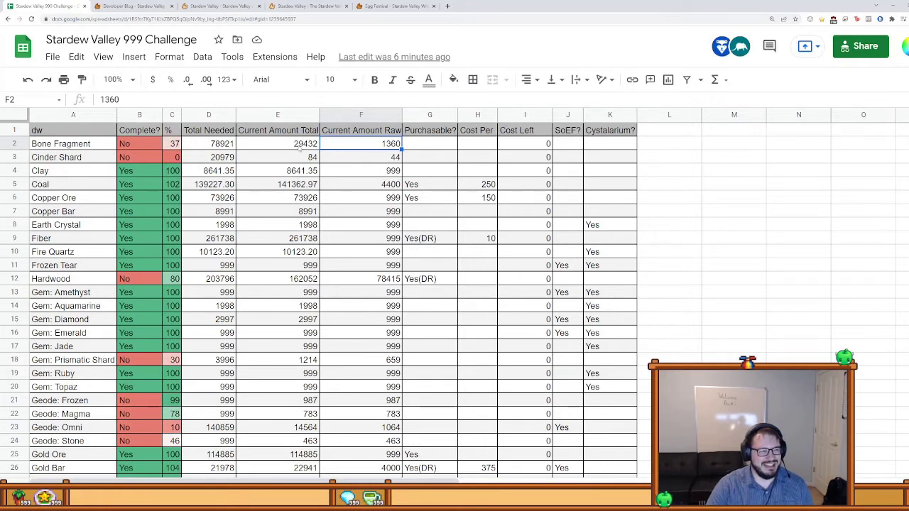
{"action": "left_click", "coordinate": [222, 149]}
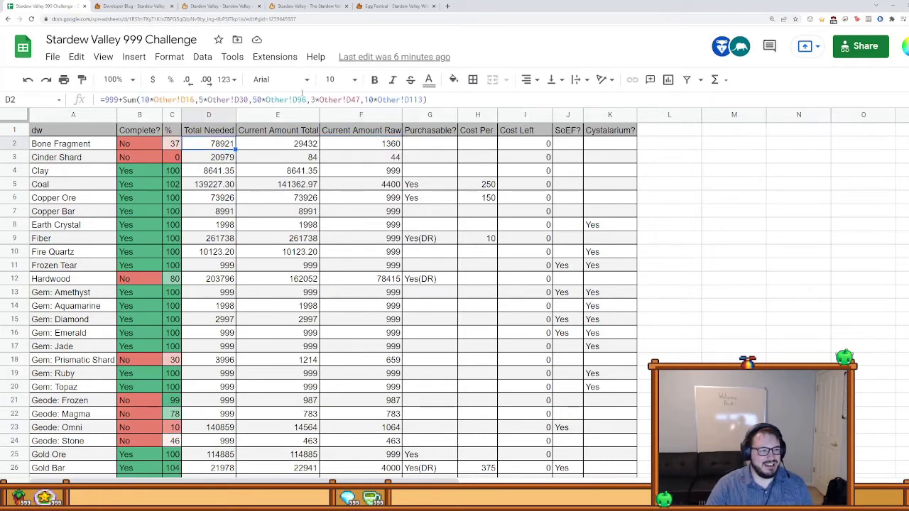
{"action": "left_click_drag", "start_coordinate": [307, 100], "coordinate": [252, 100]}
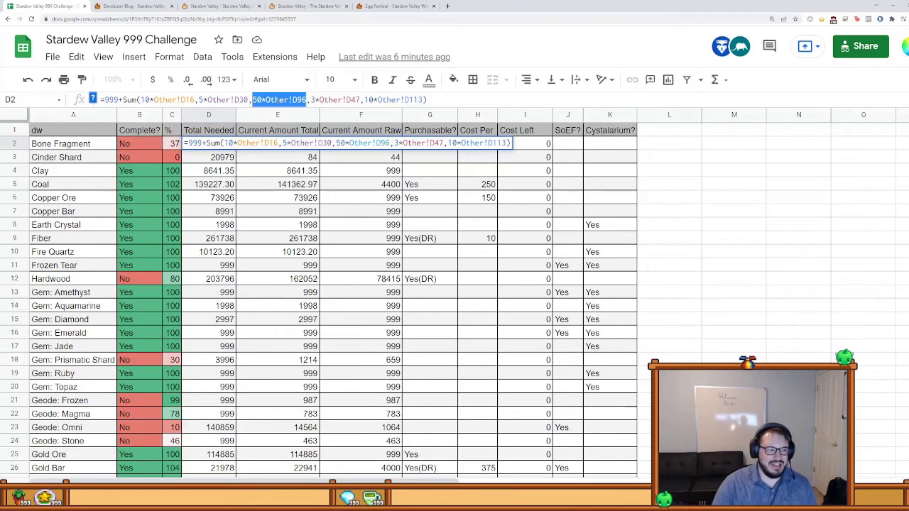
{"action": "left_click", "coordinate": [737, 223]}
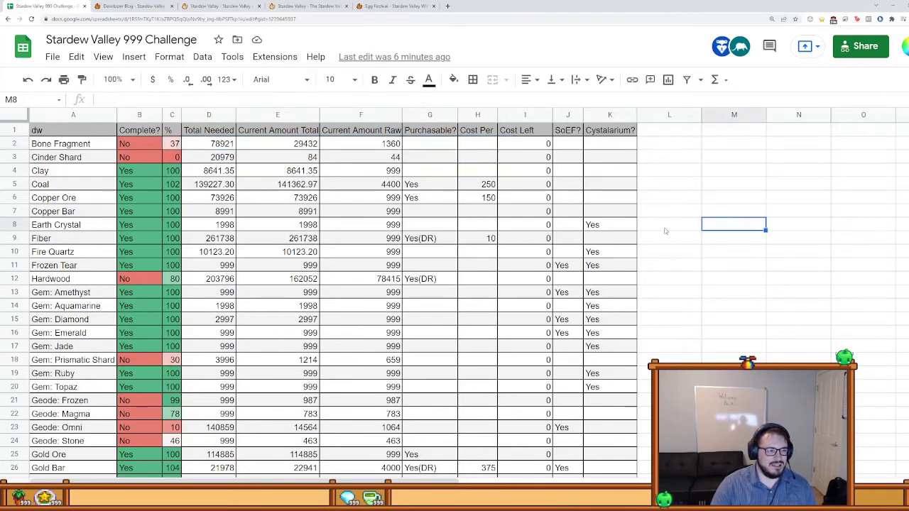
Step: Compare Bone Fragment's Total Needed formula with its Current Amount Total formula
{"action": "left_click", "coordinate": [199, 147]}
{"action": "left_click", "coordinate": [281, 143]}
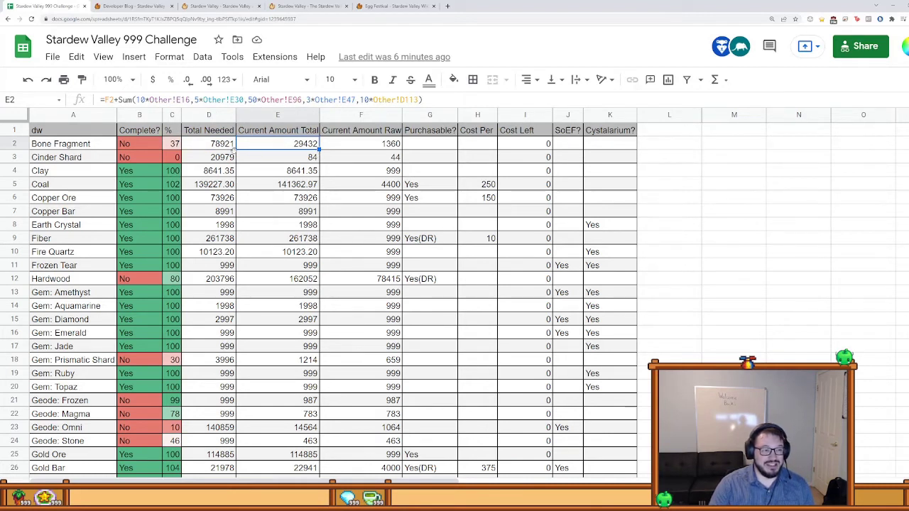
{"action": "left_click", "coordinate": [210, 148]}
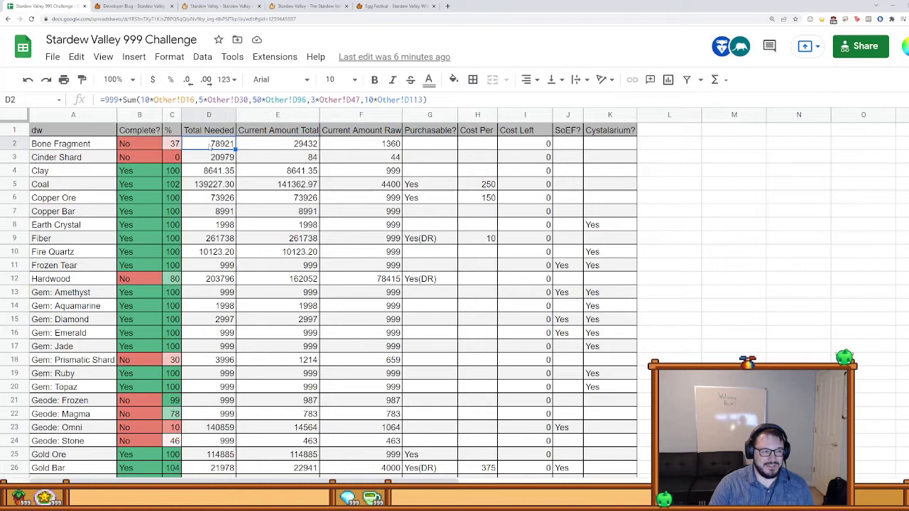
{"action": "left_click", "coordinate": [280, 147]}
{"action": "left_click", "coordinate": [211, 144]}
{"action": "left_click", "coordinate": [276, 144]}
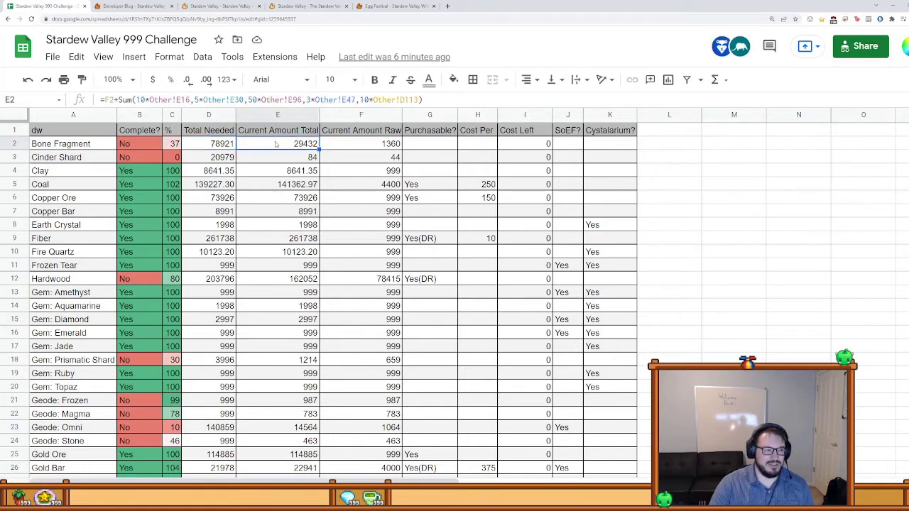
{"action": "left_click", "coordinate": [215, 143]}
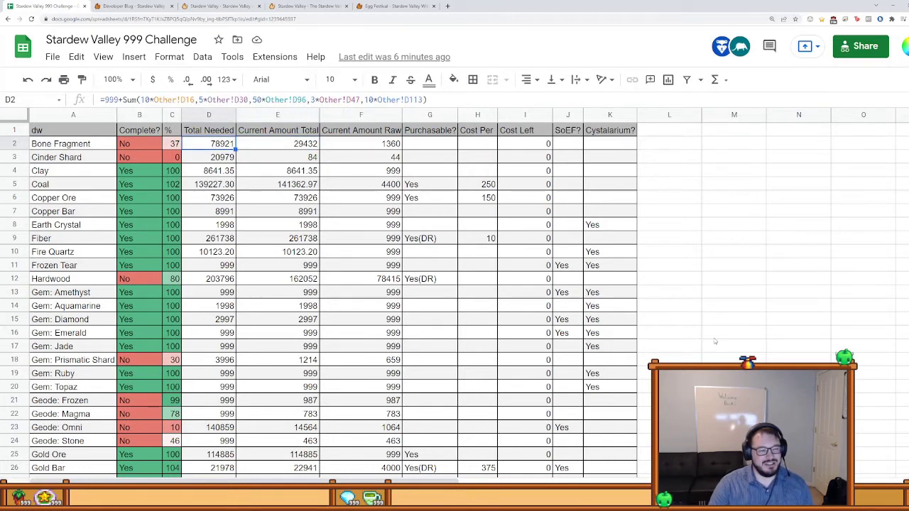
{"action": "left_click", "coordinate": [771, 322]}
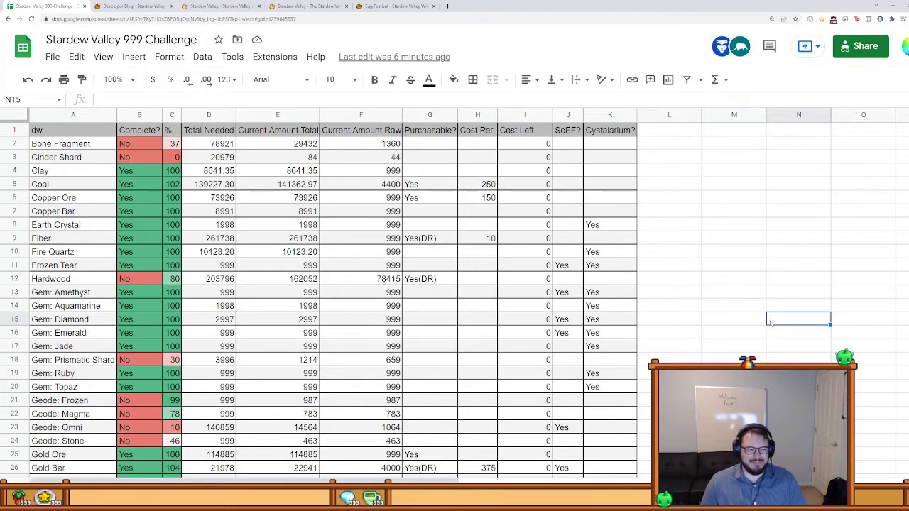
Step: Check Cinder Shard's raw amount, and review Hardwood's raw amount, completion percentage and Current Amount Total formula
{"action": "left_click", "coordinate": [384, 162]}
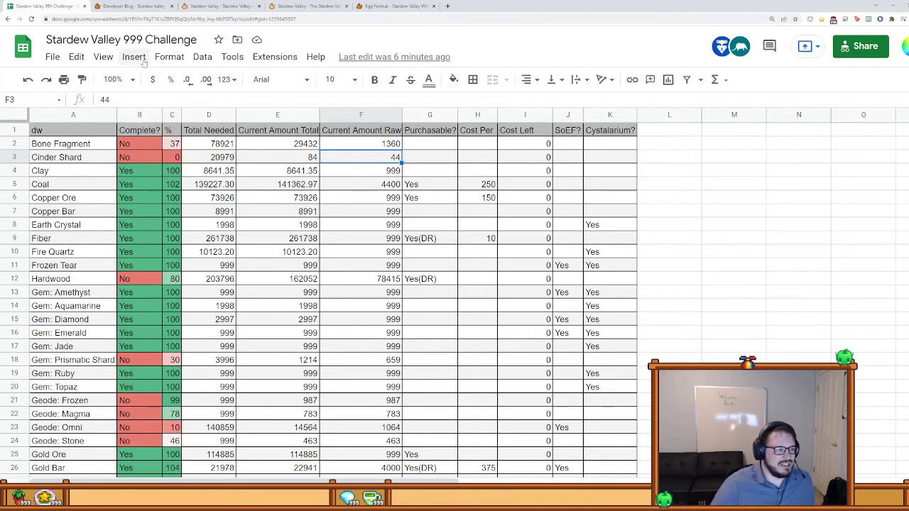
{"action": "left_click", "coordinate": [370, 281]}
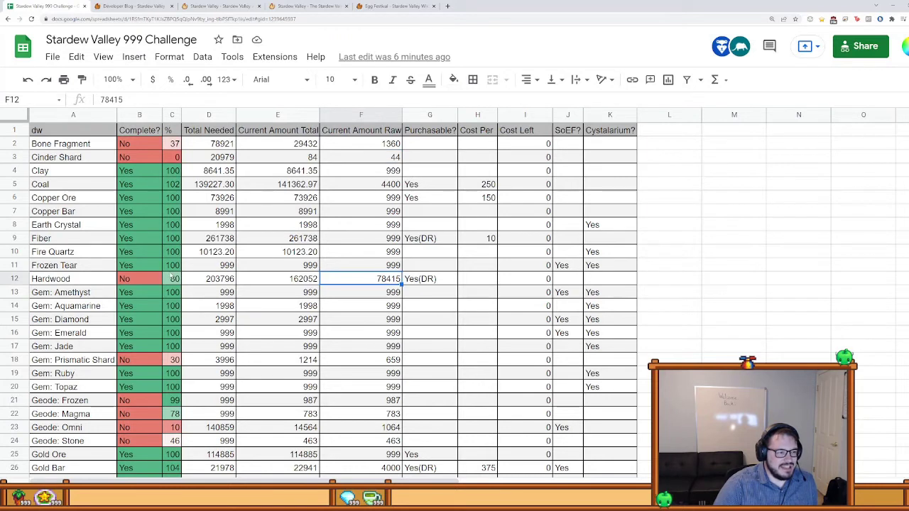
{"action": "left_click", "coordinate": [173, 279]}
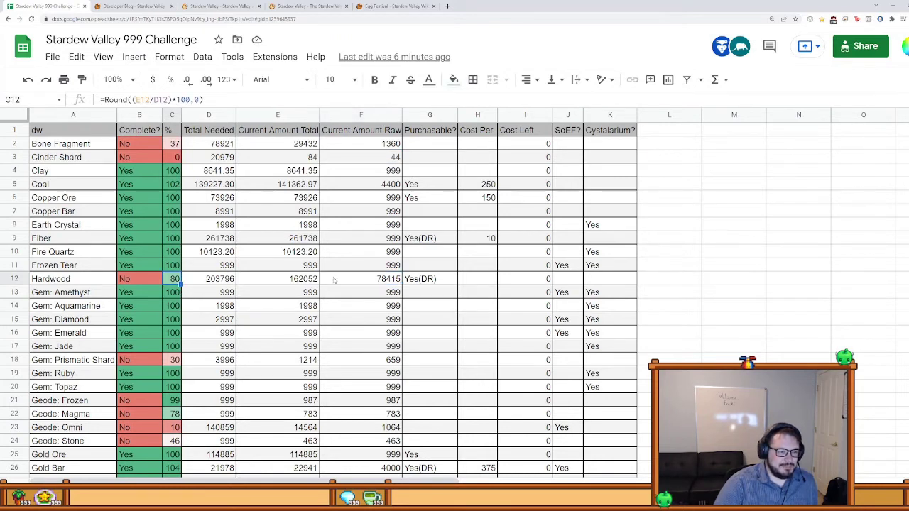
{"action": "left_click", "coordinate": [334, 279]}
{"action": "left_click", "coordinate": [269, 282]}
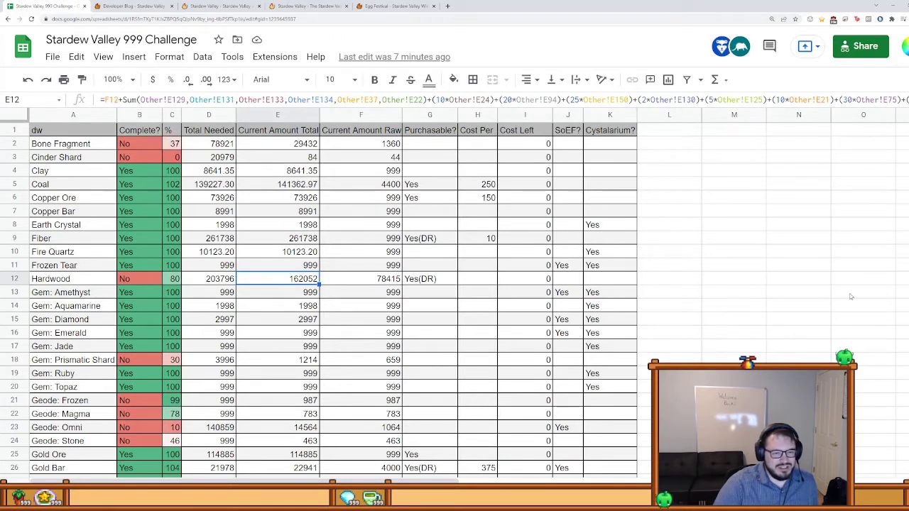
{"action": "left_click", "coordinate": [785, 292]}
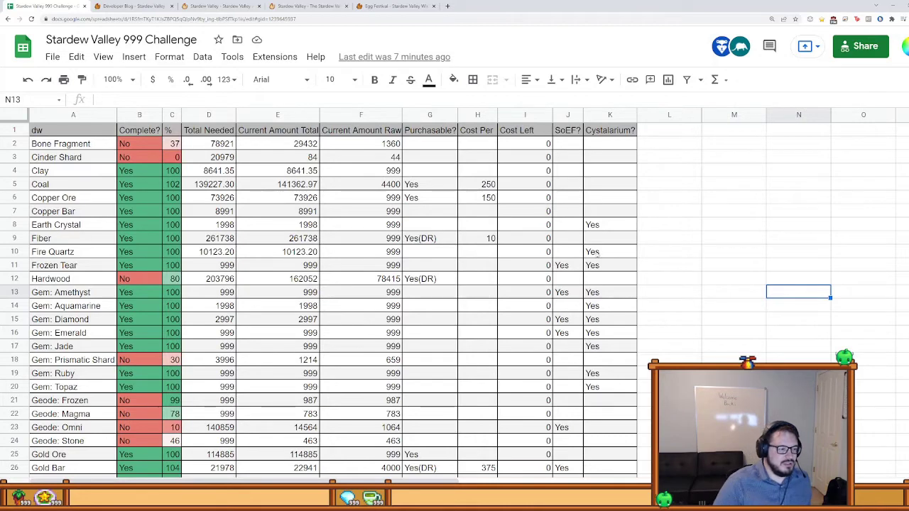
Step: Review the raw amounts of the Prismatic Shard, Frozen Geode and Magma Geode
{"action": "scroll", "coordinate": [462, 284], "scroll_direction": "down", "scroll_amount": 1}
{"action": "left_click", "coordinate": [372, 296]}
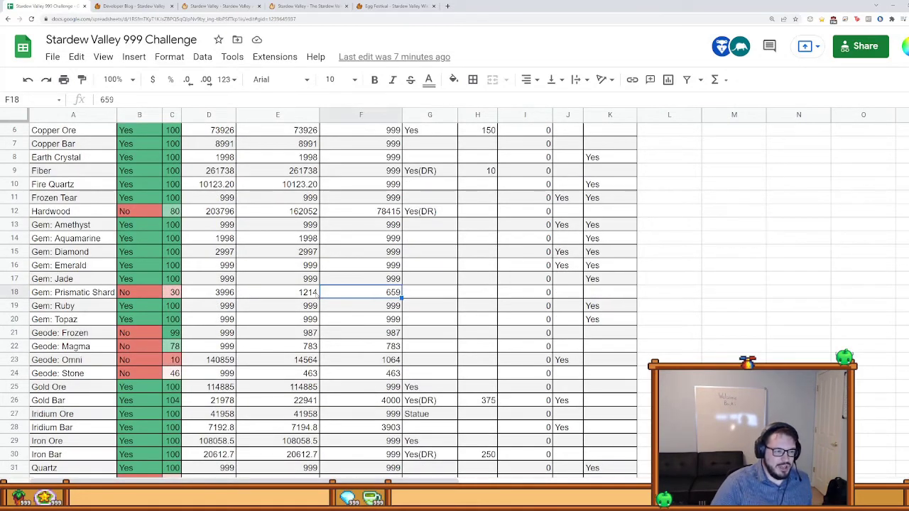
{"action": "left_click", "coordinate": [357, 334]}
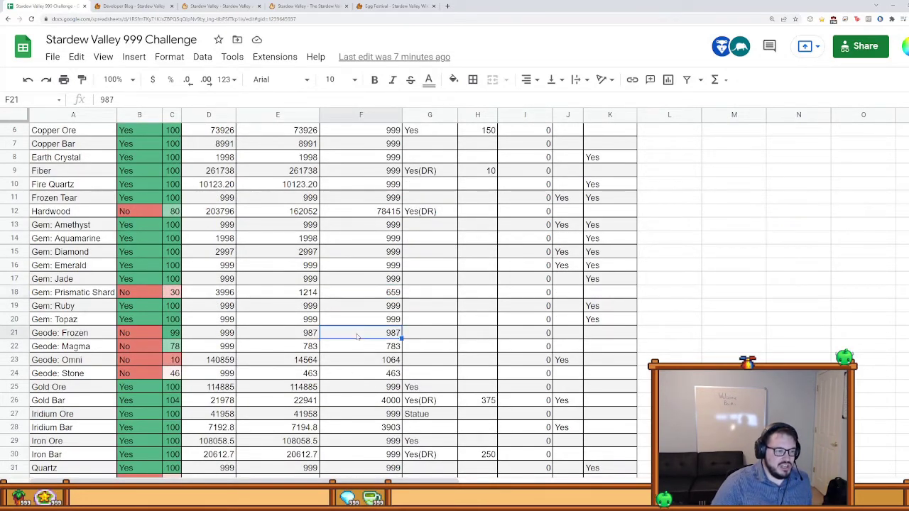
{"action": "left_click", "coordinate": [79, 335]}
{"action": "left_click", "coordinate": [357, 337]}
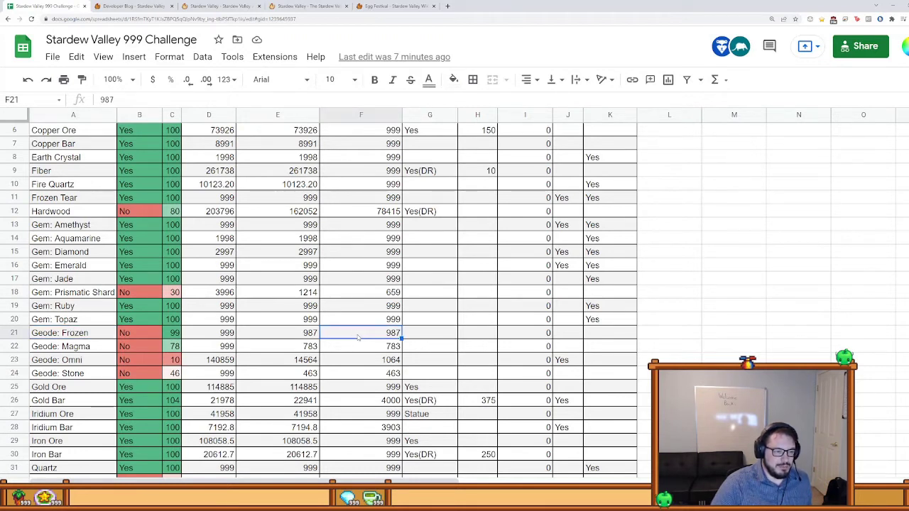
{"action": "left_click", "coordinate": [360, 347]}
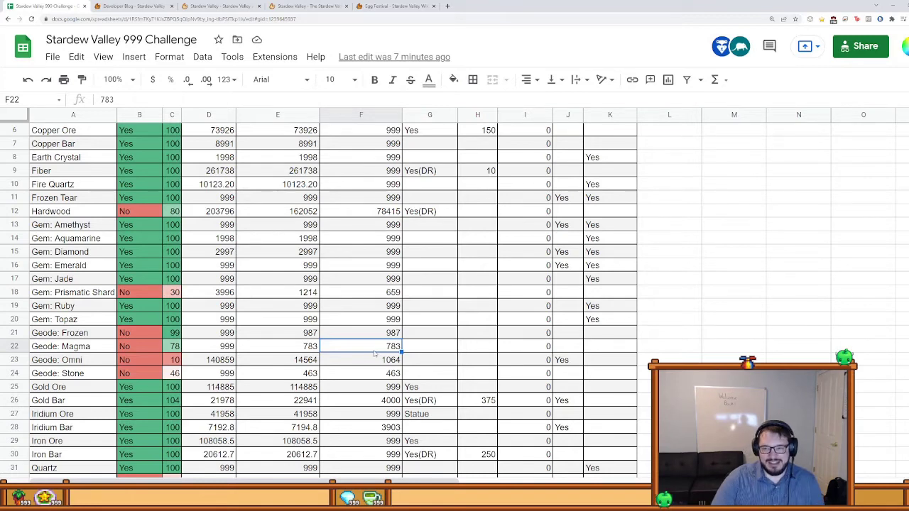
{"action": "left_click", "coordinate": [734, 400]}
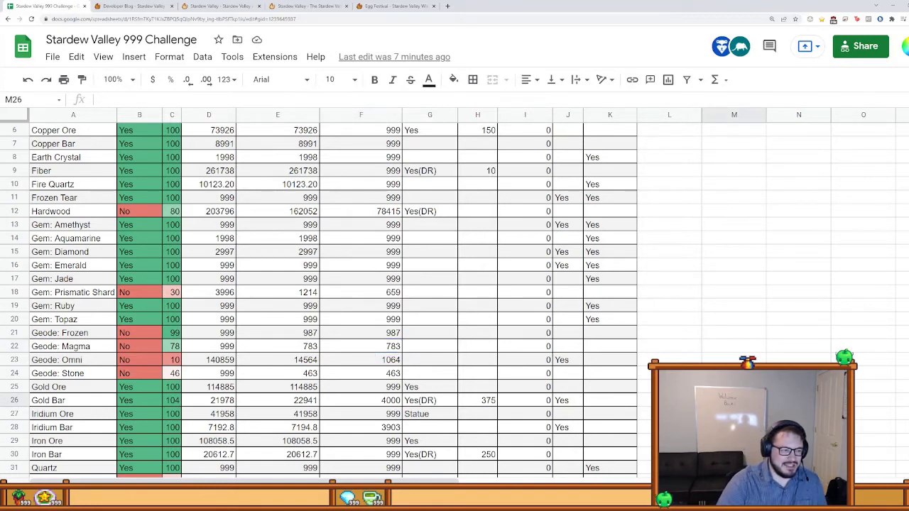
Step: Look through the rest of the resources sheet and check the raw amounts of Radioactive Ore and Radioactive Bar
{"action": "scroll", "coordinate": [733, 399], "scroll_direction": "down", "scroll_amount": 1}
{"action": "scroll", "coordinate": [734, 400], "scroll_direction": "down", "scroll_amount": 1}
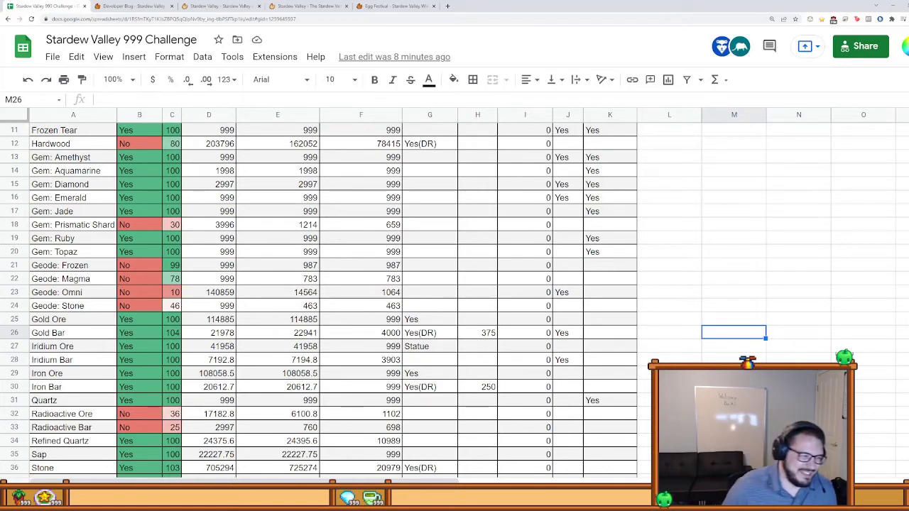
{"action": "left_click", "coordinate": [734, 427]}
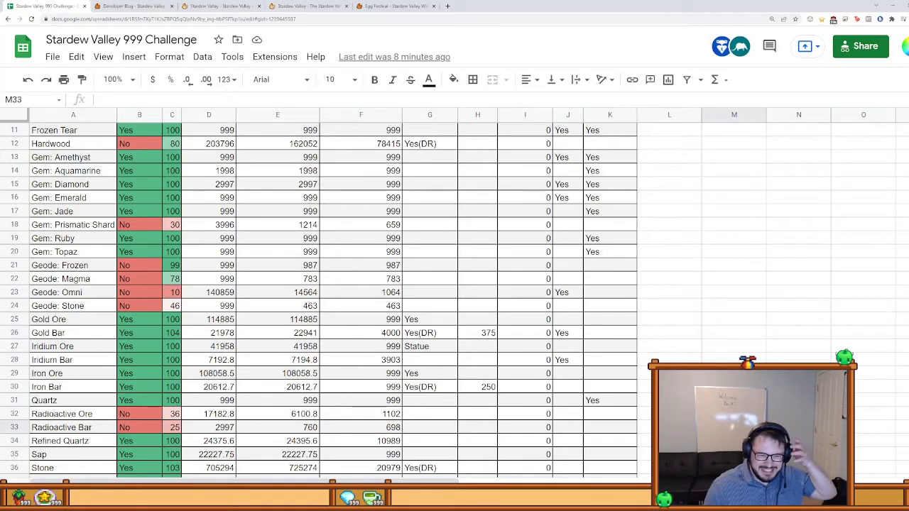
{"action": "scroll", "coordinate": [79, 324], "scroll_direction": "down", "scroll_amount": 3}
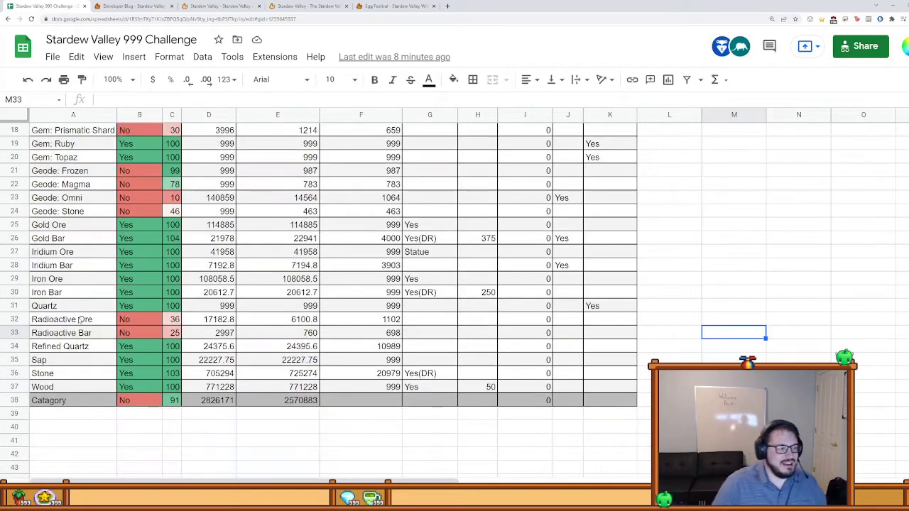
{"action": "left_click", "coordinate": [80, 321]}
{"action": "left_click", "coordinate": [90, 331]}
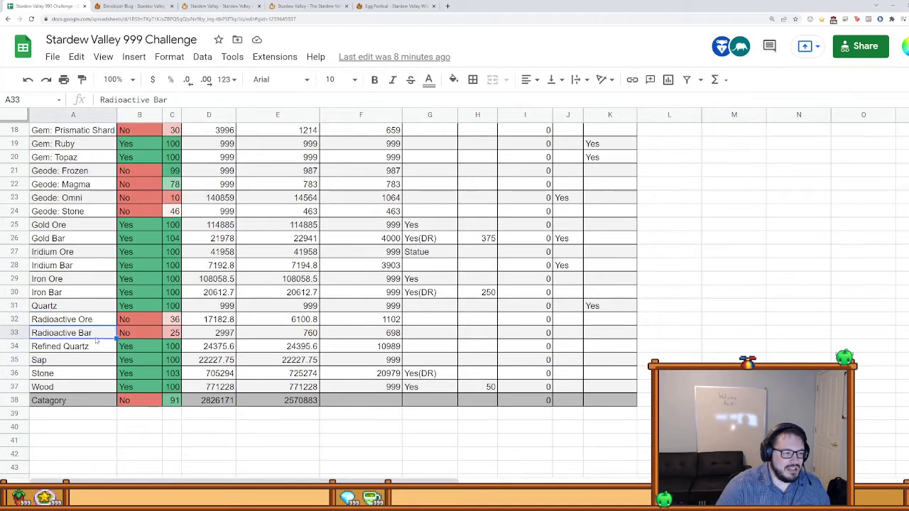
{"action": "left_click", "coordinate": [367, 320]}
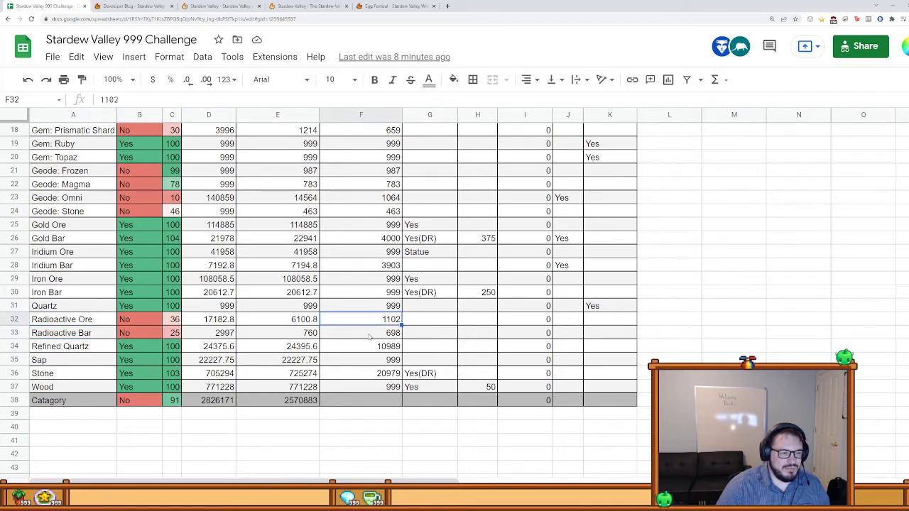
{"action": "left_click", "coordinate": [369, 335]}
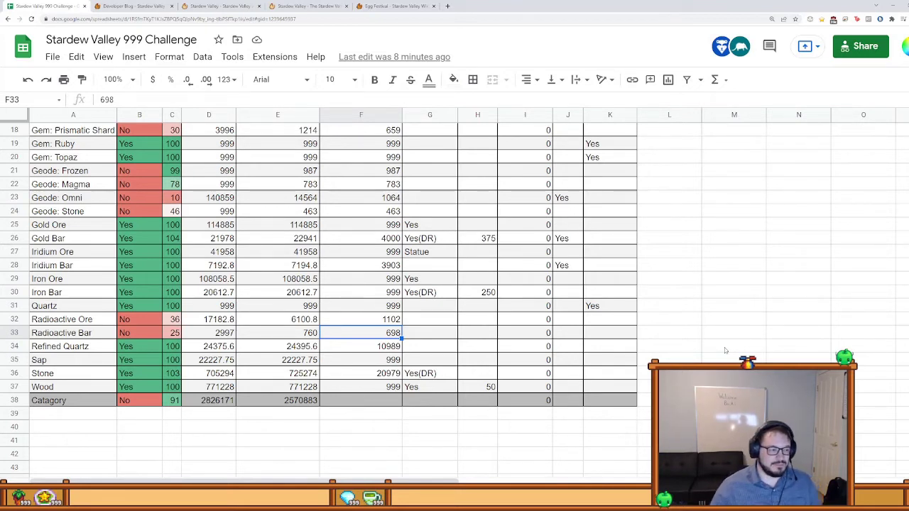
{"action": "left_click", "coordinate": [712, 349]}
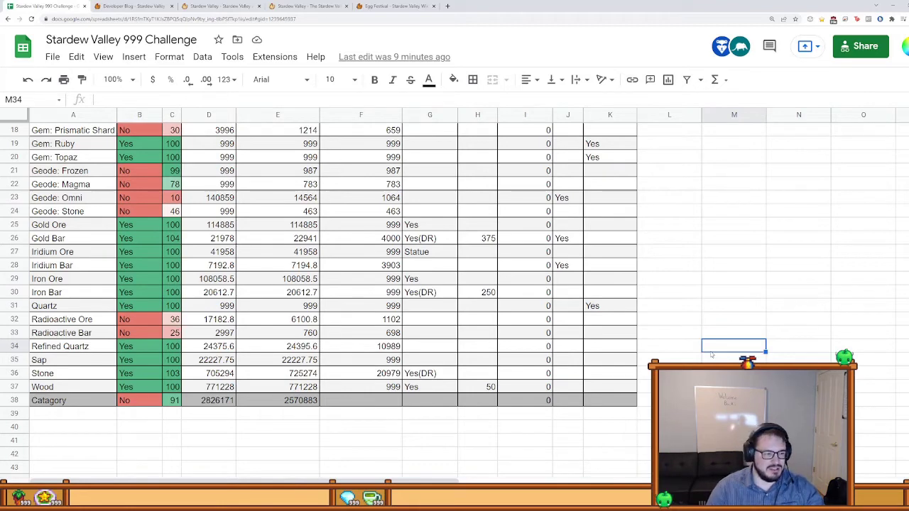
Step: Switch to the minerals sheet and look through its whole list for completion
{"action": "key", "text": "ctrl+shift+Page_Down"}
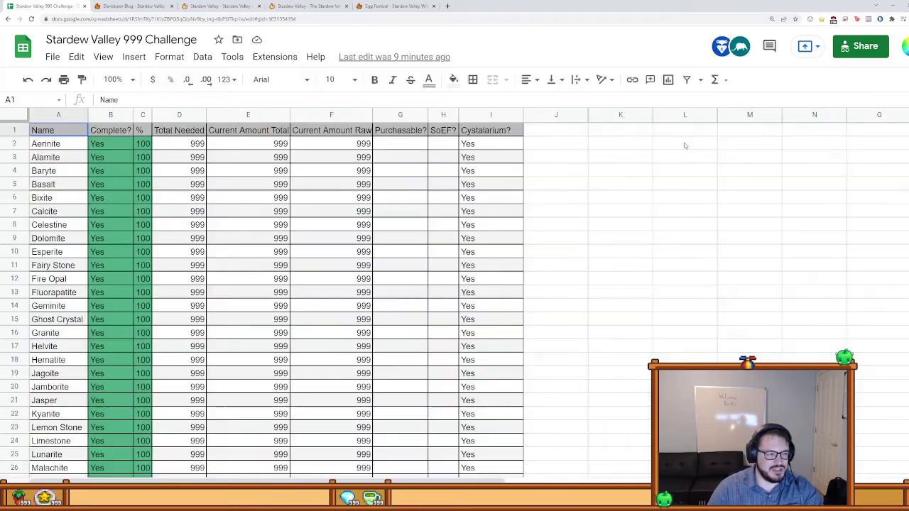
{"action": "scroll", "coordinate": [632, 285], "scroll_direction": "down", "scroll_amount": 7}
{"action": "scroll", "coordinate": [632, 285], "scroll_direction": "up", "scroll_amount": 7}
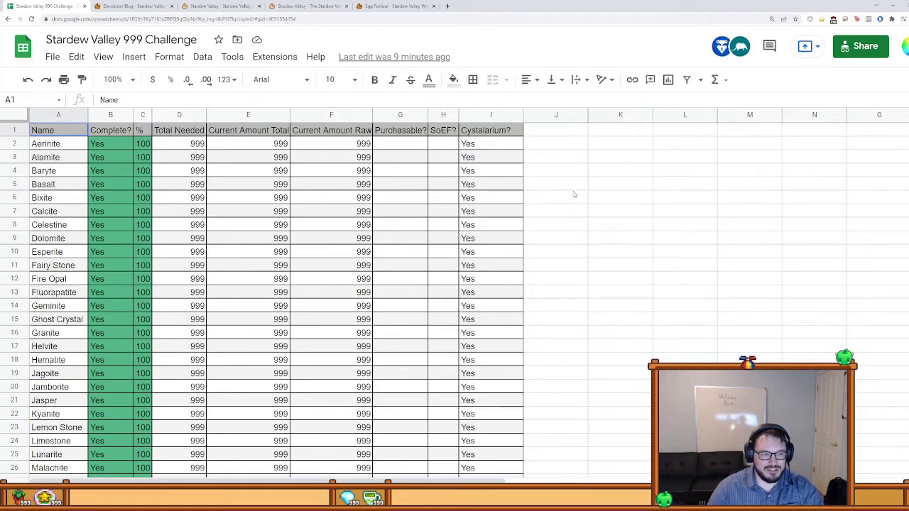
Step: Review the minerals list again from Aerinite down to the category total row
{"action": "scroll", "coordinate": [501, 185], "scroll_direction": "down", "scroll_amount": 10}
{"action": "scroll", "coordinate": [495, 336], "scroll_direction": "up", "scroll_amount": 10}
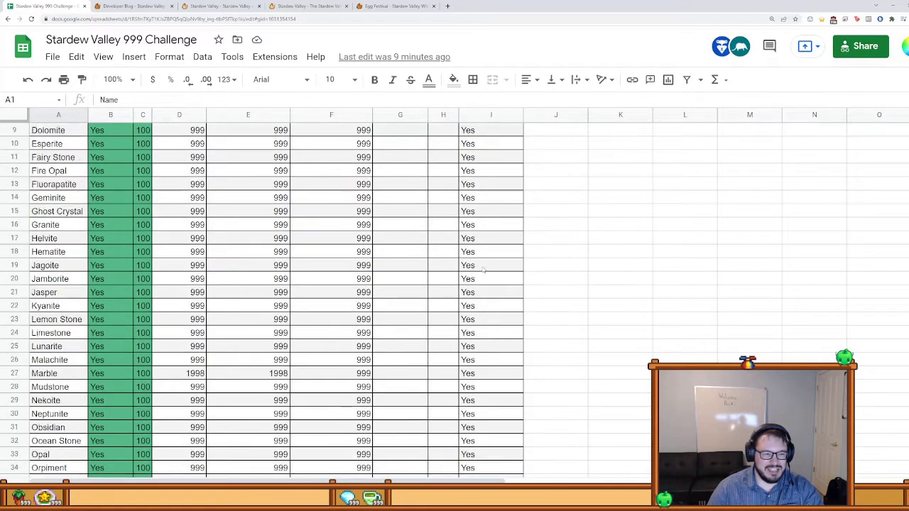
{"action": "scroll", "coordinate": [622, 251], "scroll_direction": "down", "scroll_amount": 1}
{"action": "scroll", "coordinate": [621, 251], "scroll_direction": "down", "scroll_amount": 7}
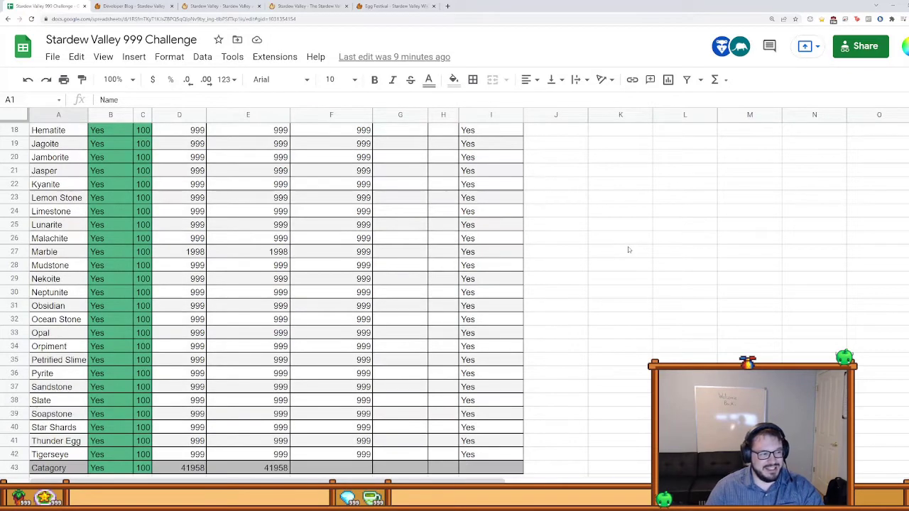
{"action": "scroll", "coordinate": [627, 247], "scroll_direction": "up", "scroll_amount": 4}
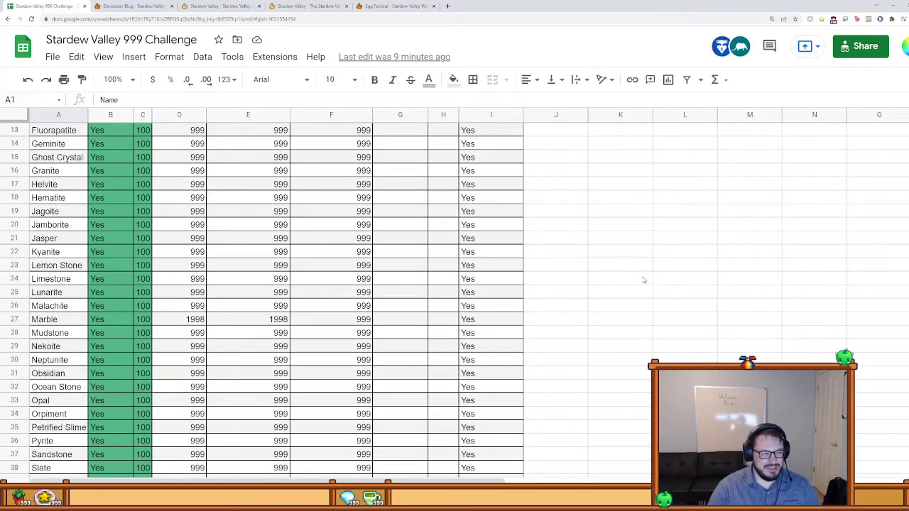
{"action": "scroll", "coordinate": [645, 309], "scroll_direction": "up", "scroll_amount": 4}
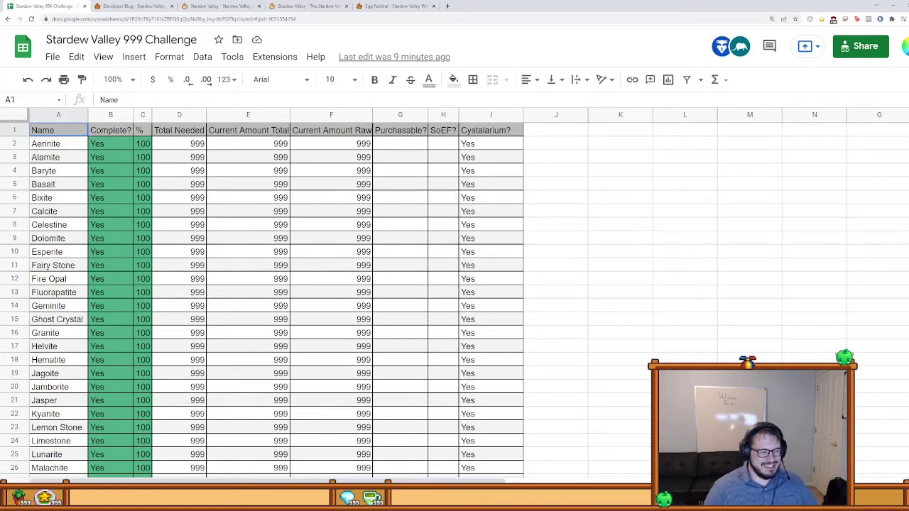
Step: Switch to the sheet listing Artifact Trove and review that item's raw amount, Total Needed formula and Current amount Total formula
{"action": "key", "text": "ctrl+shift+Page_Down"}
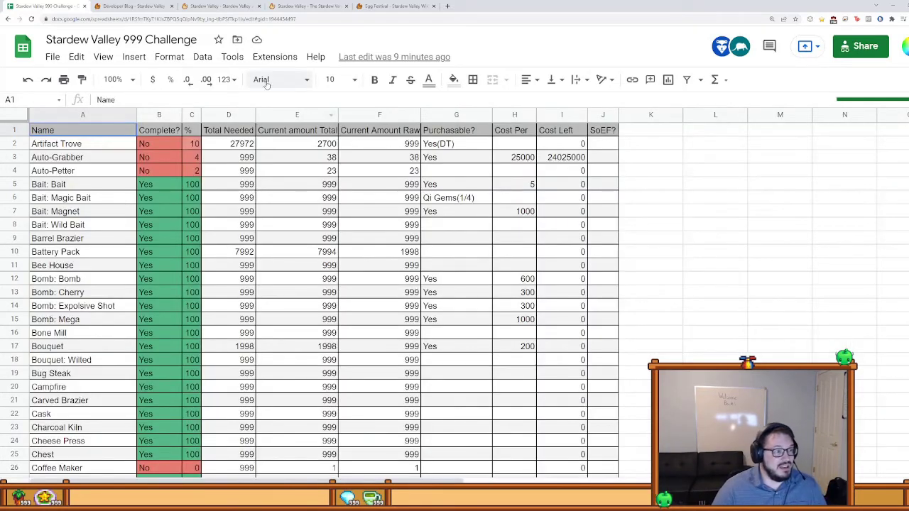
{"action": "left_click", "coordinate": [387, 145]}
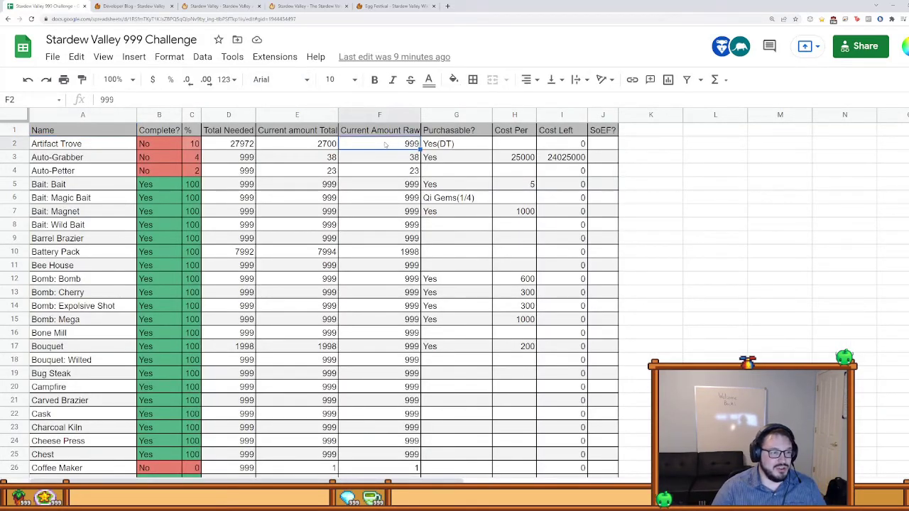
{"action": "left_click", "coordinate": [233, 146]}
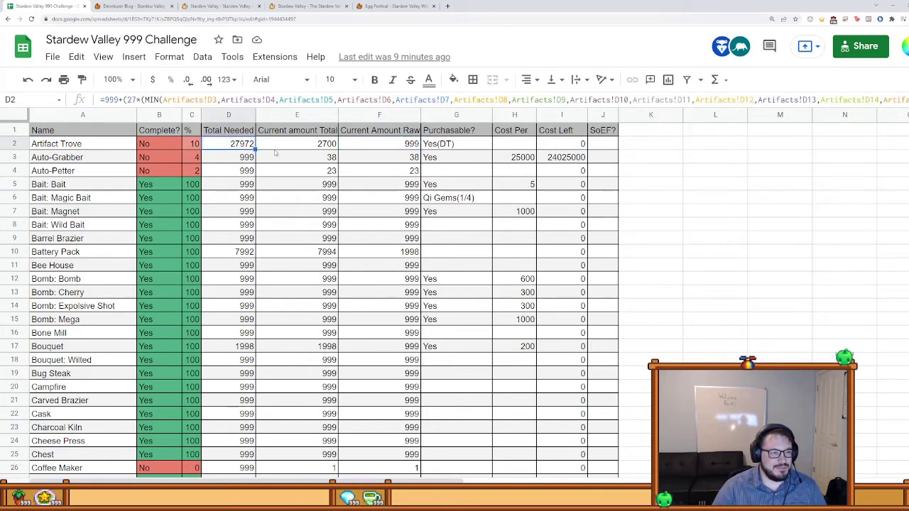
{"action": "left_click", "coordinate": [299, 149]}
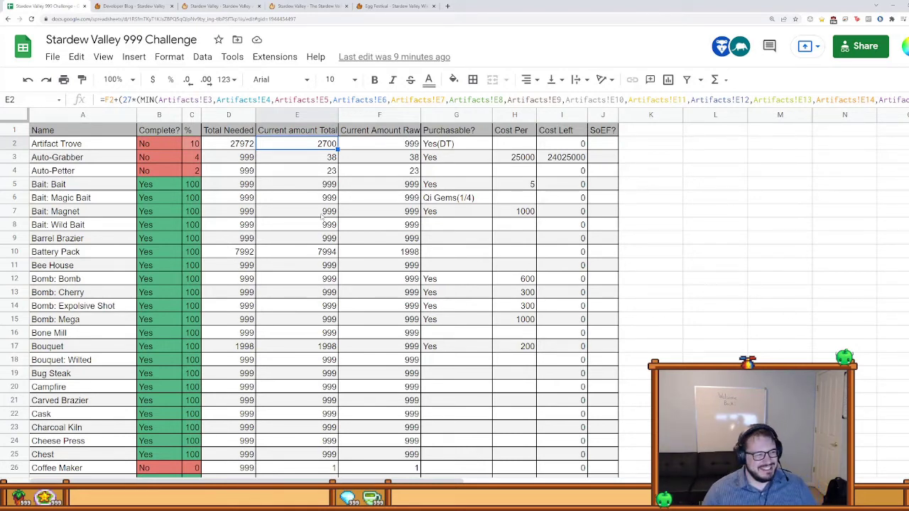
Step: Check the raw amounts of Auto-Grabber and Auto-Petter, and review Auto-Grabber's Cost Left formula
{"action": "left_click", "coordinate": [410, 174]}
{"action": "left_click", "coordinate": [398, 162]}
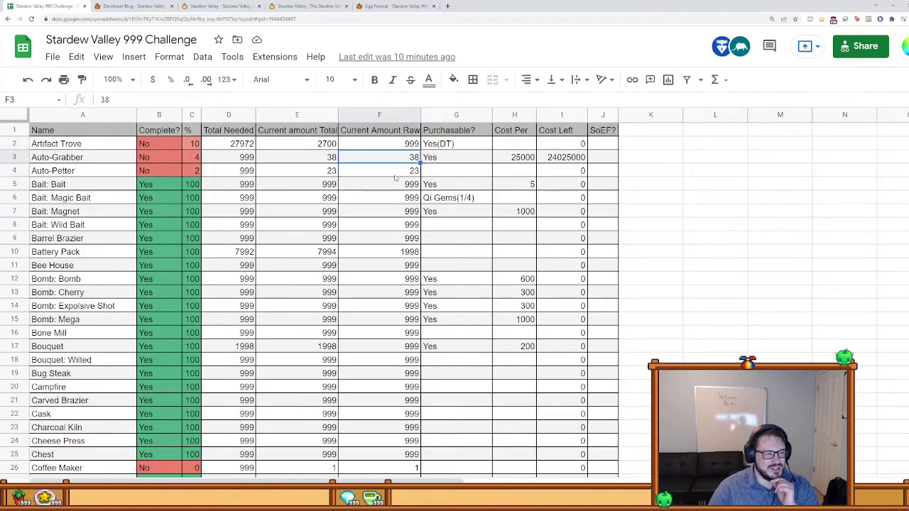
{"action": "left_click", "coordinate": [395, 177]}
{"action": "left_click", "coordinate": [394, 162]}
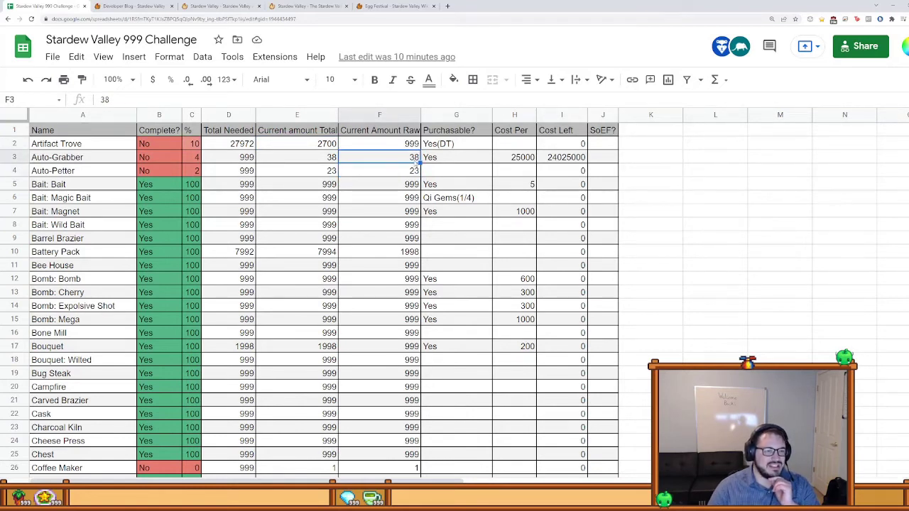
{"action": "left_click", "coordinate": [566, 160]}
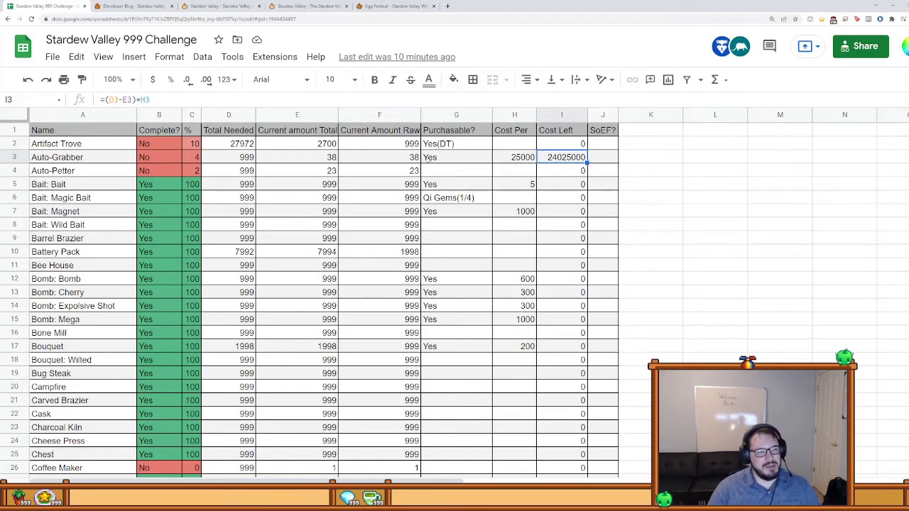
{"action": "left_click", "coordinate": [414, 157]}
{"action": "left_click", "coordinate": [395, 172]}
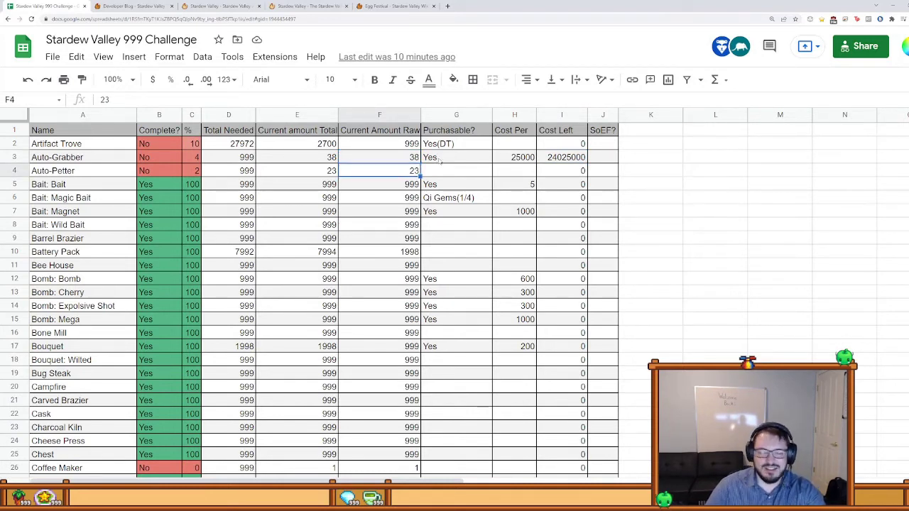
Step: Look through the first part of the item list, checking the Campfire, Carved Brazier, Cask and Chest entries
{"action": "scroll", "coordinate": [387, 272], "scroll_direction": "down", "scroll_amount": 1}
{"action": "scroll", "coordinate": [387, 272], "scroll_direction": "down", "scroll_amount": 5}
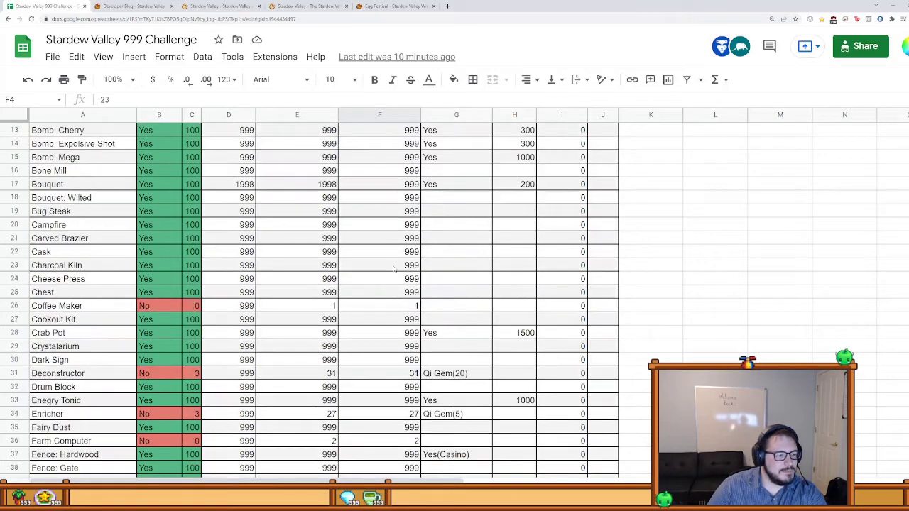
{"action": "scroll", "coordinate": [455, 278], "scroll_direction": "up", "scroll_amount": 4}
{"action": "scroll", "coordinate": [455, 279], "scroll_direction": "down", "scroll_amount": 1}
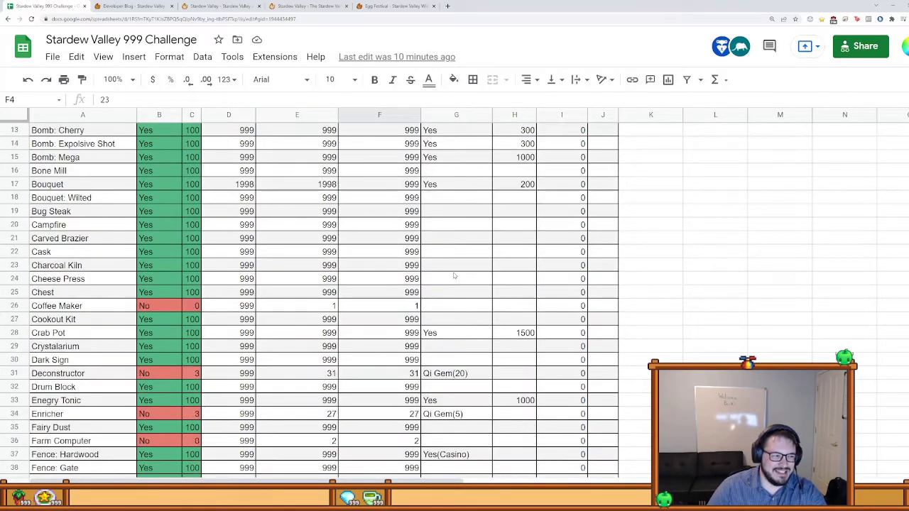
{"action": "scroll", "coordinate": [671, 308], "scroll_direction": "up", "scroll_amount": 3}
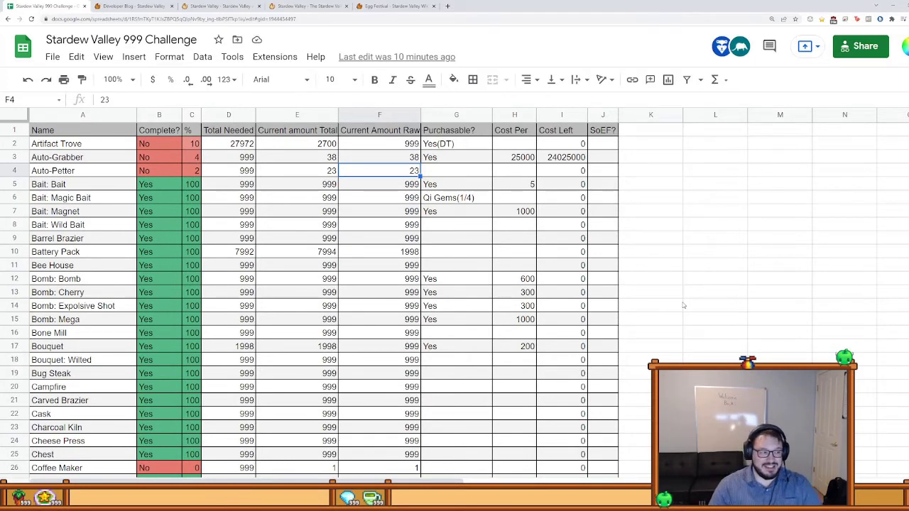
{"action": "scroll", "coordinate": [398, 327], "scroll_direction": "down", "scroll_amount": 1}
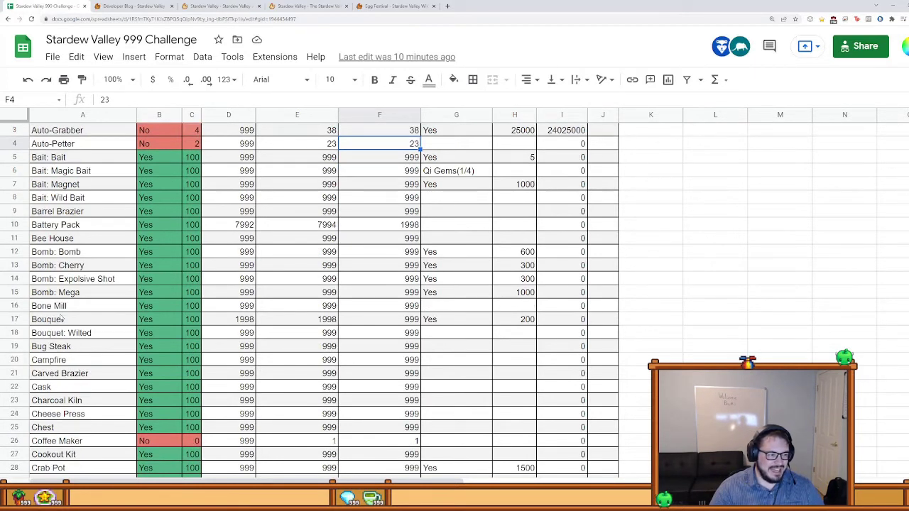
{"action": "left_click", "coordinate": [83, 363]}
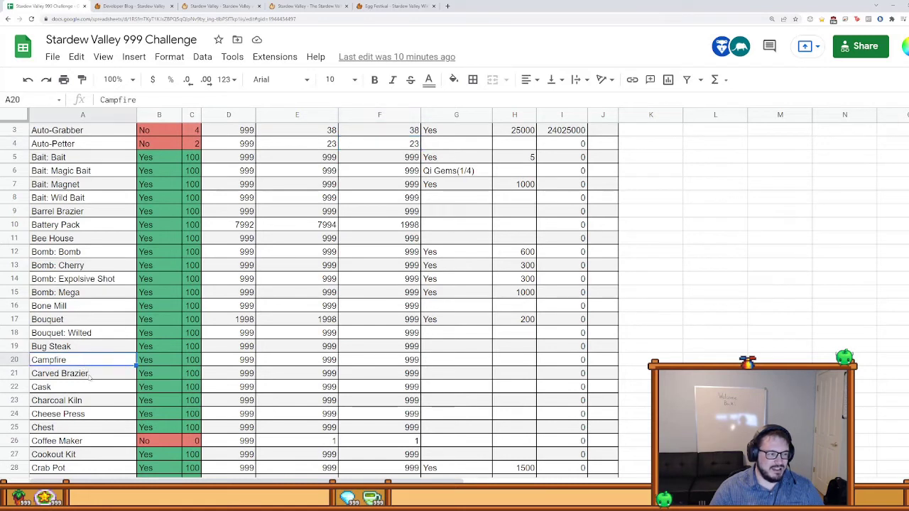
{"action": "left_click", "coordinate": [97, 378]}
{"action": "left_click", "coordinate": [100, 391]}
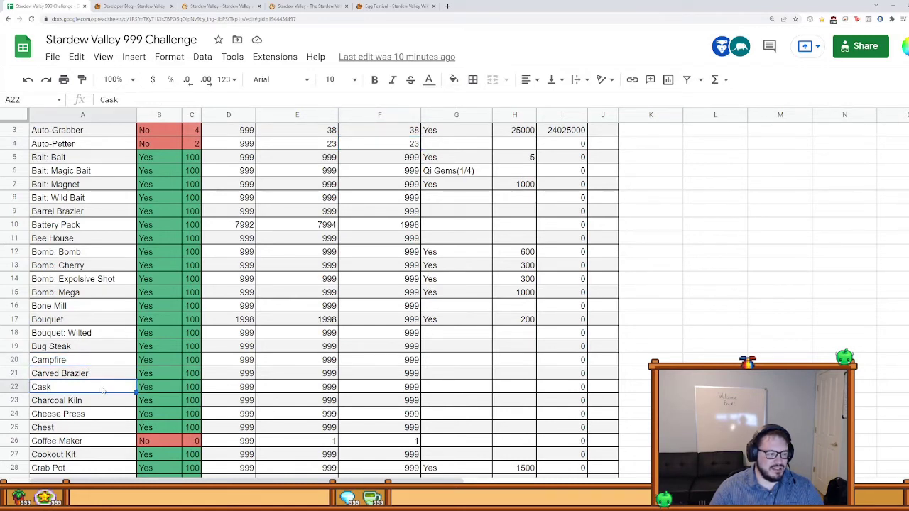
{"action": "left_click", "coordinate": [103, 432]}
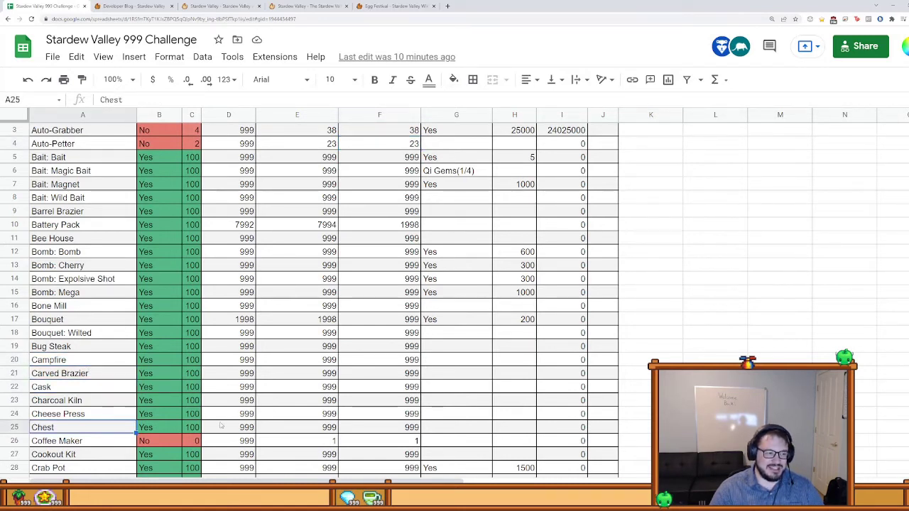
{"action": "scroll", "coordinate": [433, 404], "scroll_direction": "up", "scroll_amount": 1}
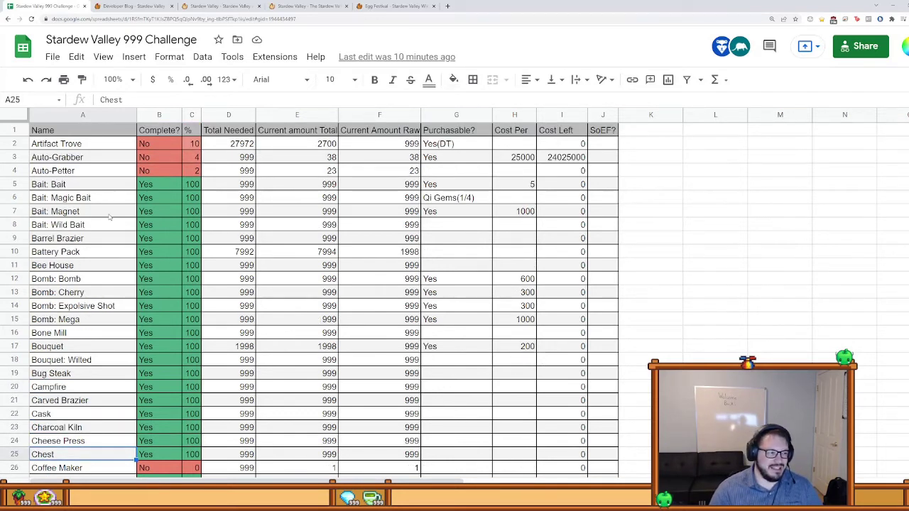
Step: Check the Bait entry and look through the whole item sheet down to its category total row
{"action": "left_click", "coordinate": [115, 185]}
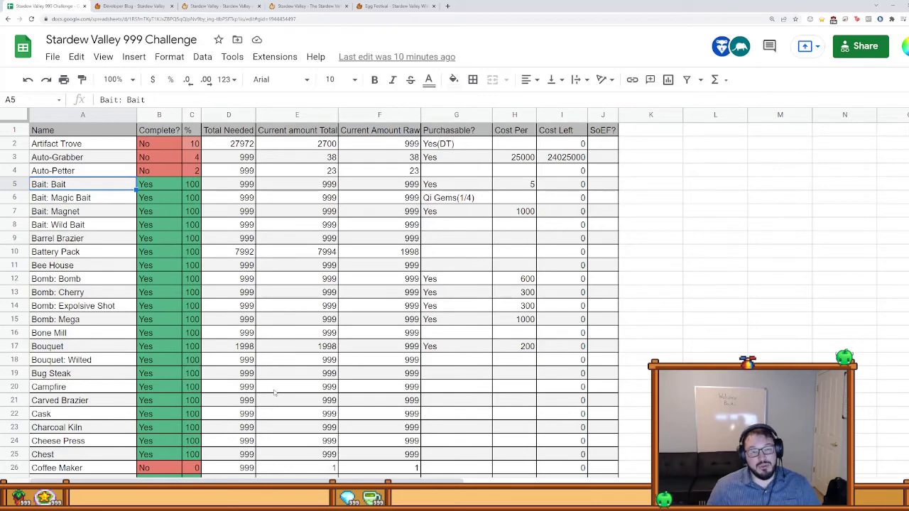
{"action": "scroll", "coordinate": [85, 358], "scroll_direction": "down", "scroll_amount": 13}
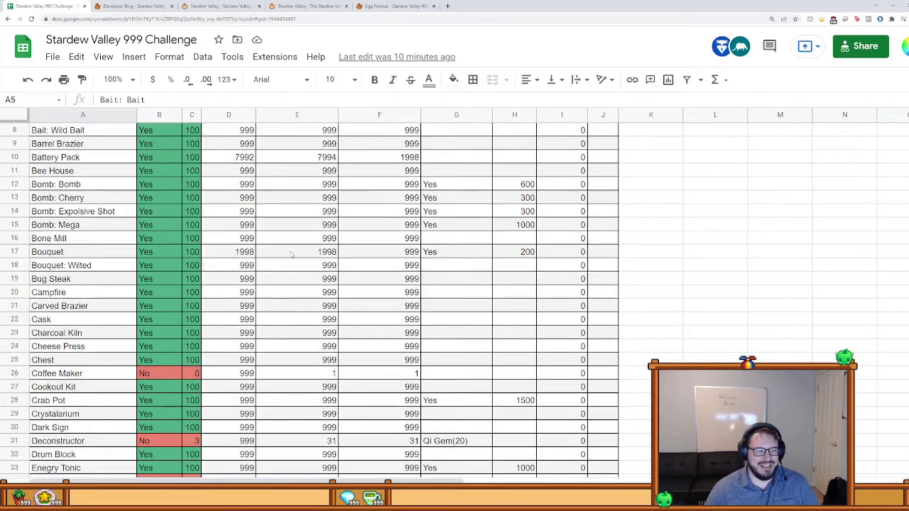
{"action": "scroll", "coordinate": [451, 306], "scroll_direction": "down", "scroll_amount": 10}
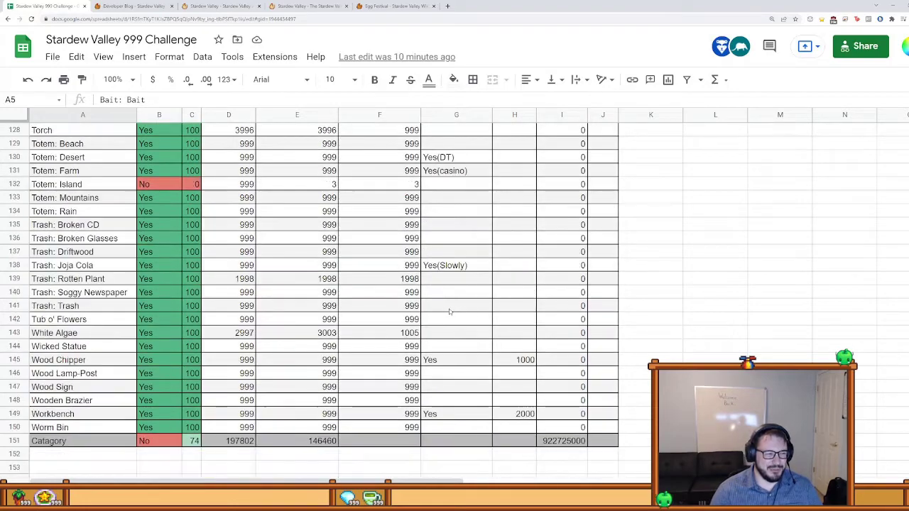
{"action": "scroll", "coordinate": [612, 357], "scroll_direction": "up", "scroll_amount": 11}
{"action": "scroll", "coordinate": [613, 357], "scroll_direction": "up", "scroll_amount": 20}
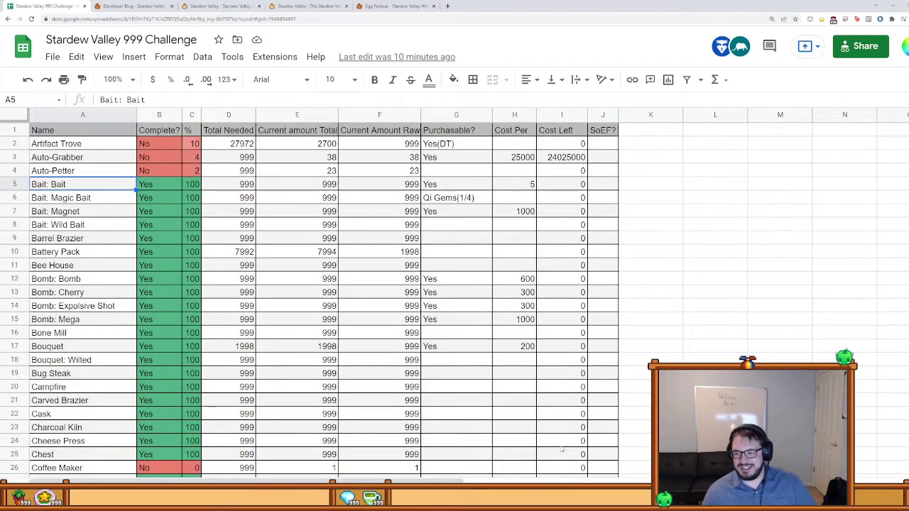
Step: Review the incomplete Coffee Maker and Deconstructor entries, including Deconstructor's Qi Gem price
{"action": "scroll", "coordinate": [207, 448], "scroll_direction": "down", "scroll_amount": 4}
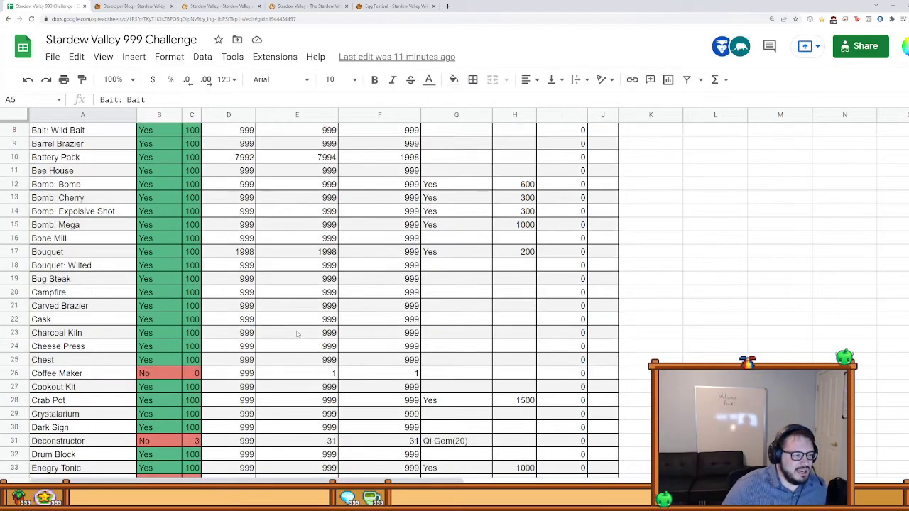
{"action": "left_click", "coordinate": [90, 307]}
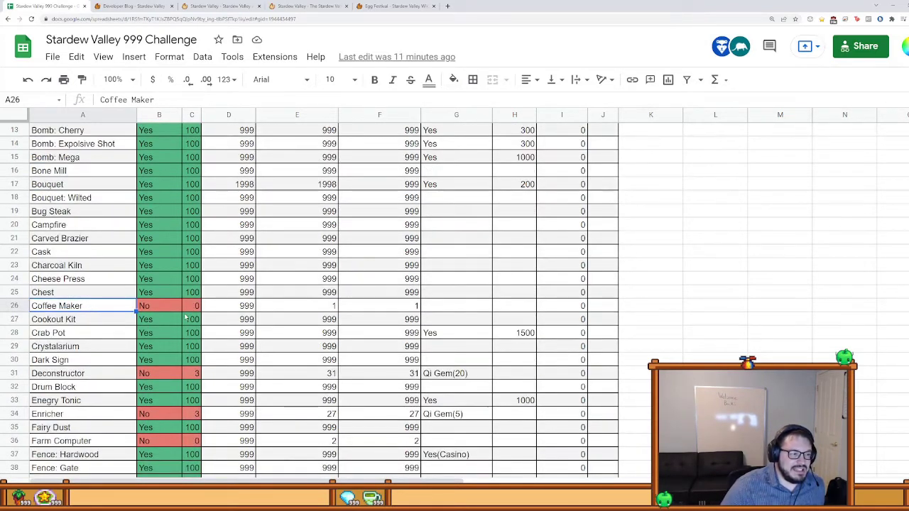
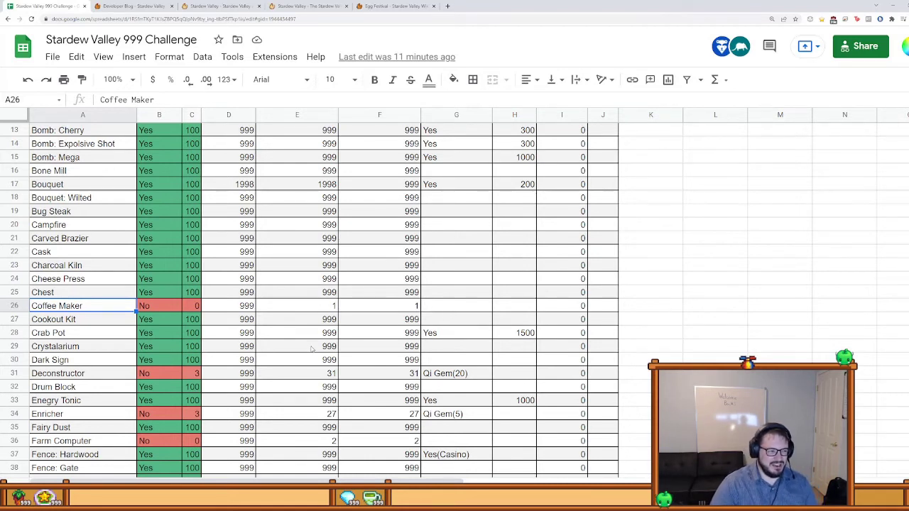
{"action": "left_click", "coordinate": [106, 377]}
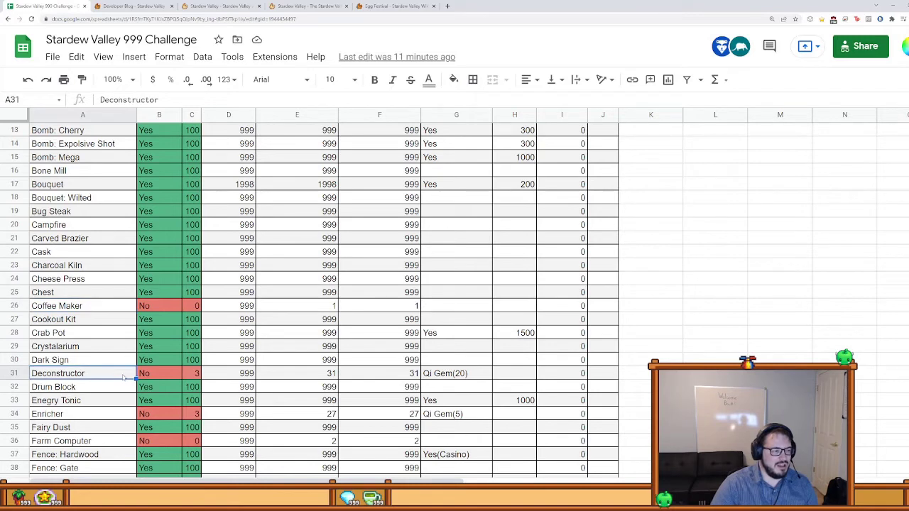
{"action": "left_click", "coordinate": [466, 375]}
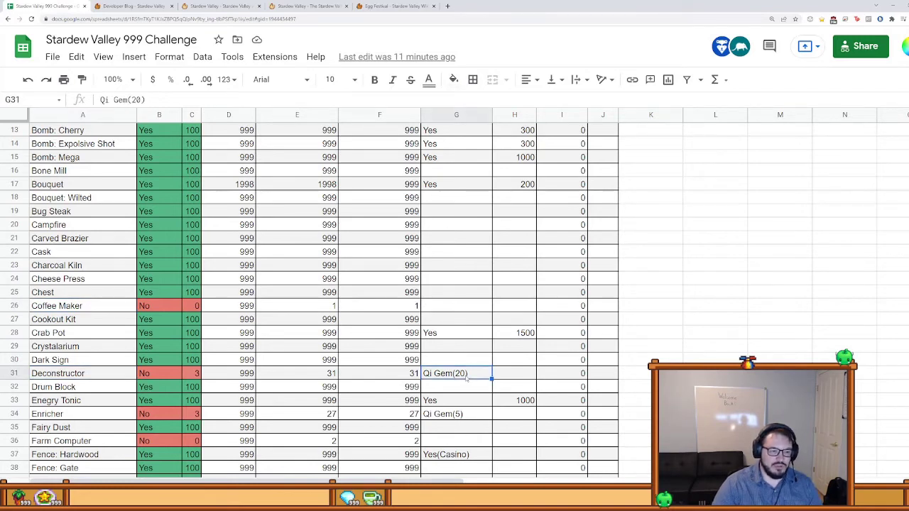
{"action": "scroll", "coordinate": [383, 329], "scroll_direction": "down", "scroll_amount": 2}
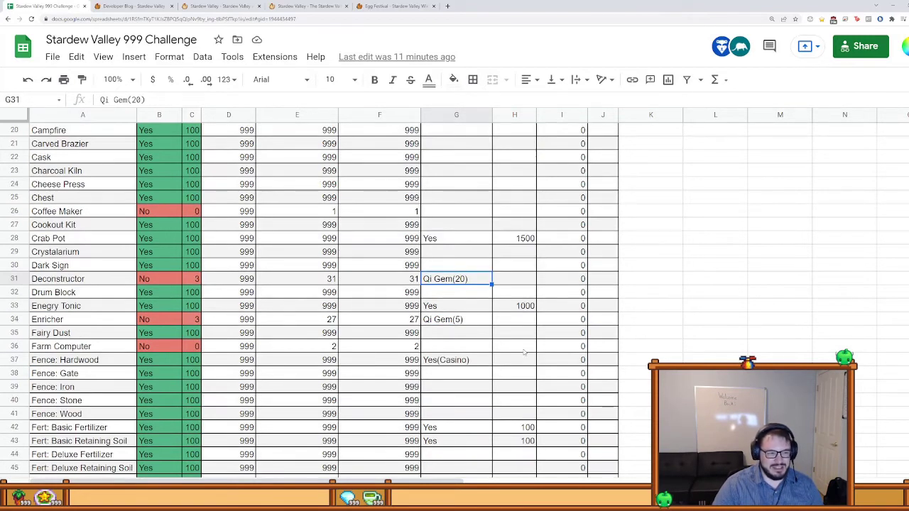
Step: Check Enricher's Qi Gem price and Farm Computer's raw amount, and look further down the list past the fertilizers and floors
{"action": "left_click", "coordinate": [453, 321]}
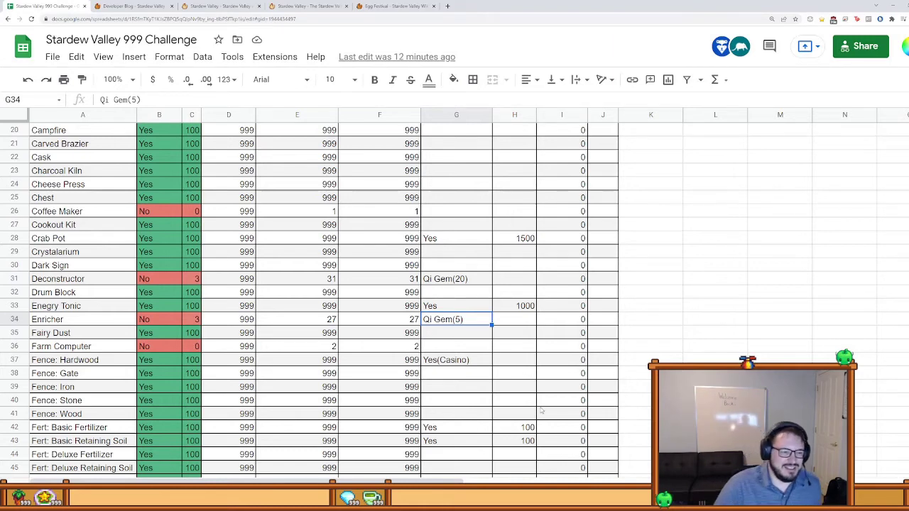
{"action": "scroll", "coordinate": [698, 359], "scroll_direction": "down", "scroll_amount": 2}
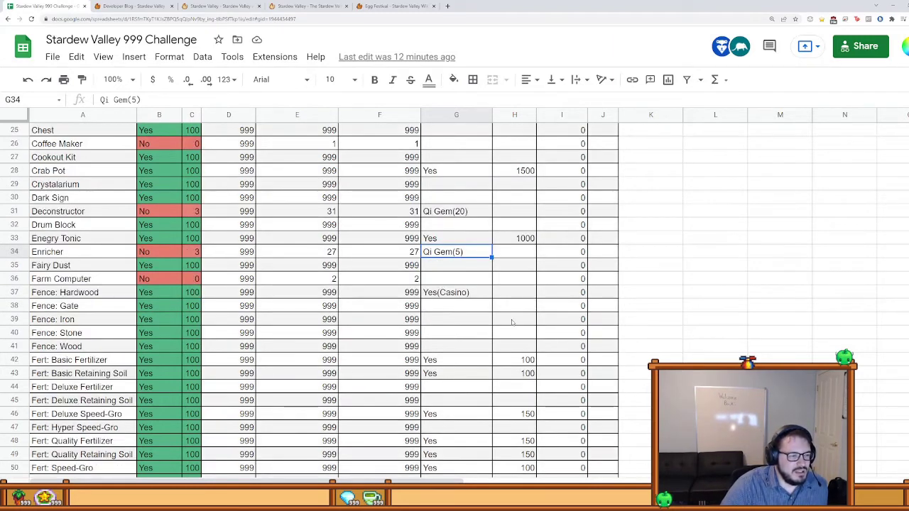
{"action": "left_click", "coordinate": [405, 279]}
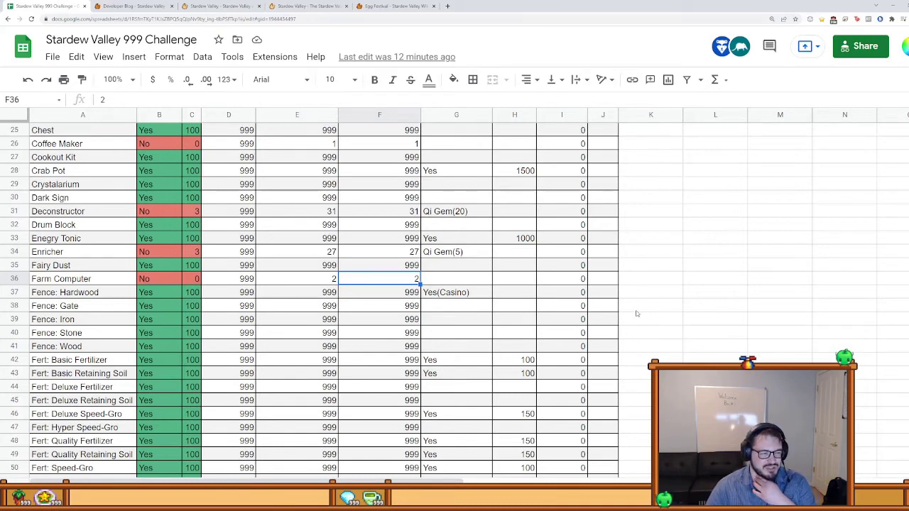
{"action": "scroll", "coordinate": [753, 328], "scroll_direction": "down", "scroll_amount": 1}
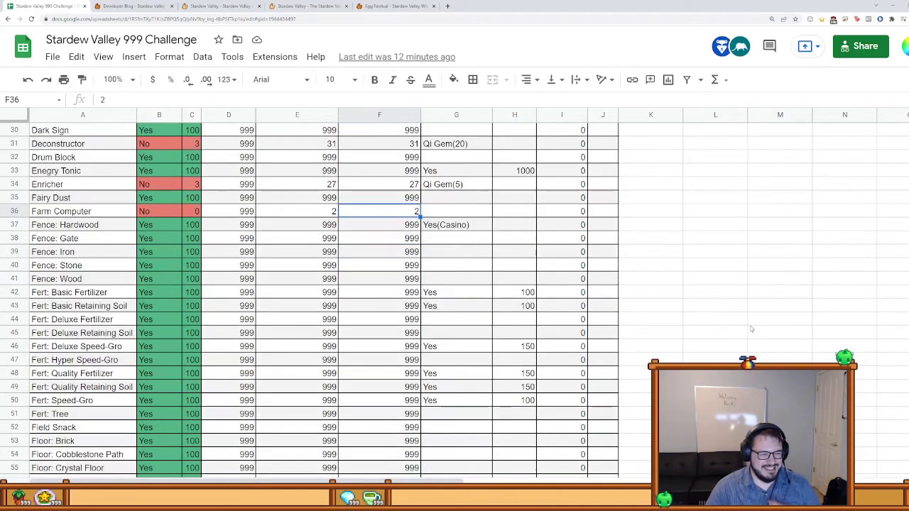
{"action": "scroll", "coordinate": [751, 329], "scroll_direction": "down", "scroll_amount": 5}
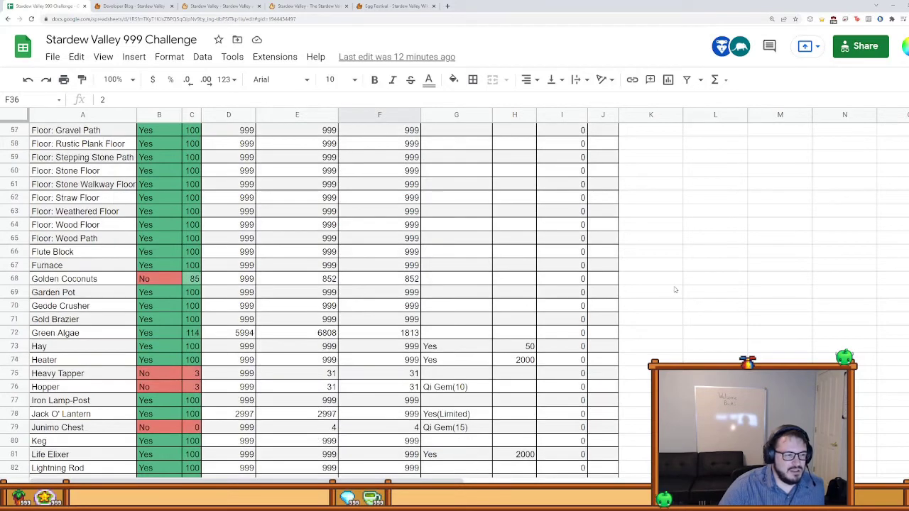
Step: Check the Golden Coconuts entry and its raw amount
{"action": "left_click", "coordinate": [387, 280]}
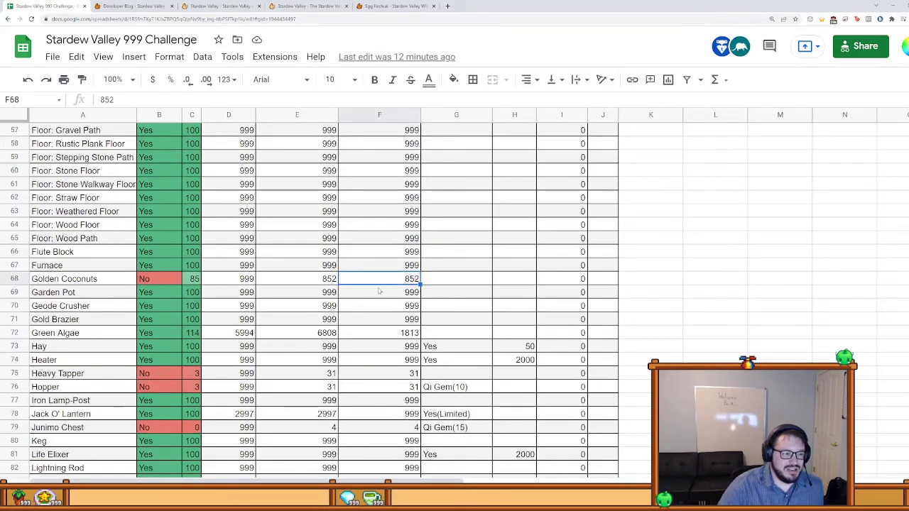
{"action": "key", "text": "Home"}
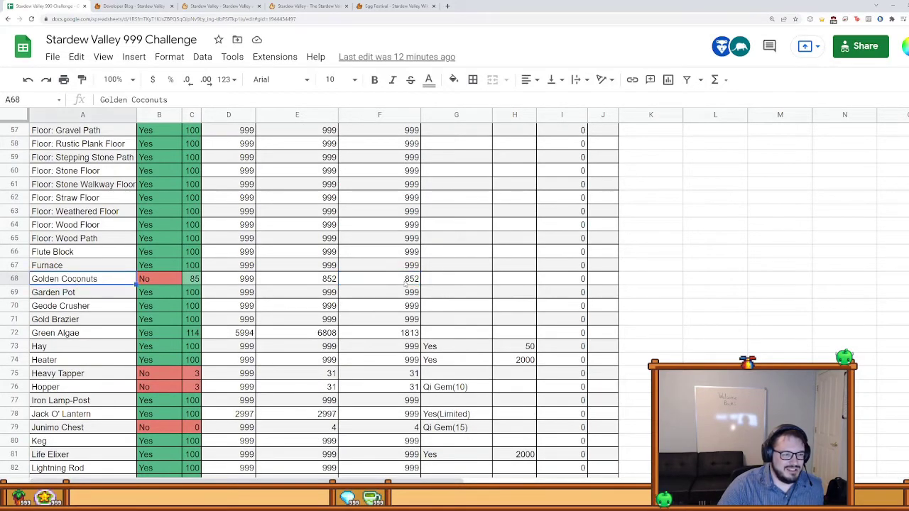
{"action": "left_click", "coordinate": [406, 283]}
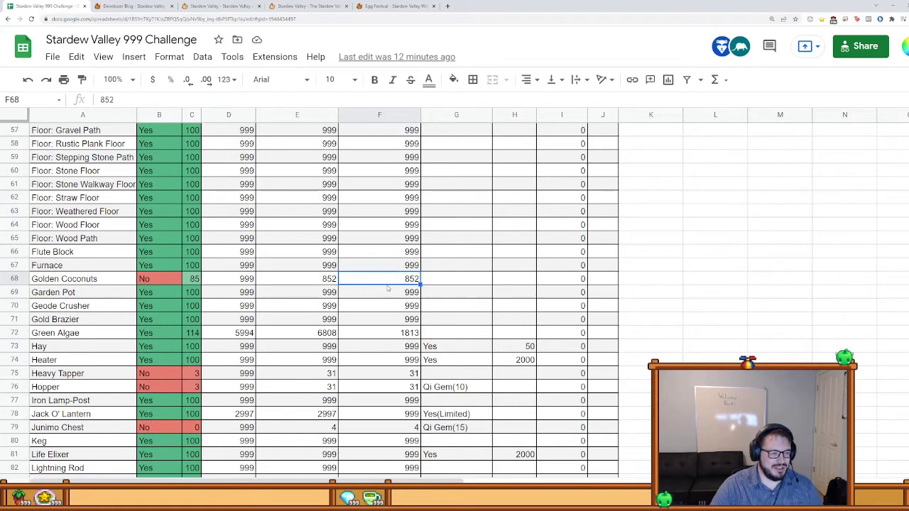
Step: Review the incomplete Heavy Tapper and Hopper entries, including Hopper's Qi Gem price
{"action": "scroll", "coordinate": [392, 396], "scroll_direction": "down", "scroll_amount": 1}
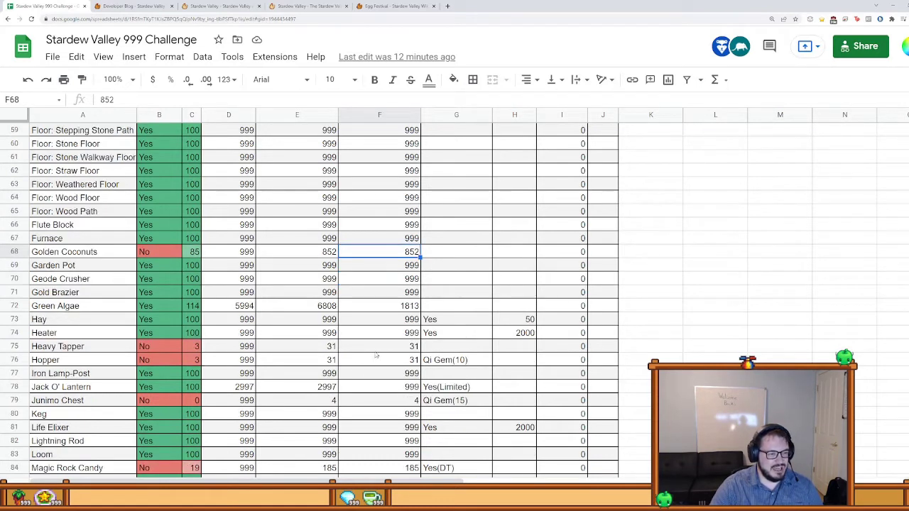
{"action": "left_click", "coordinate": [375, 351]}
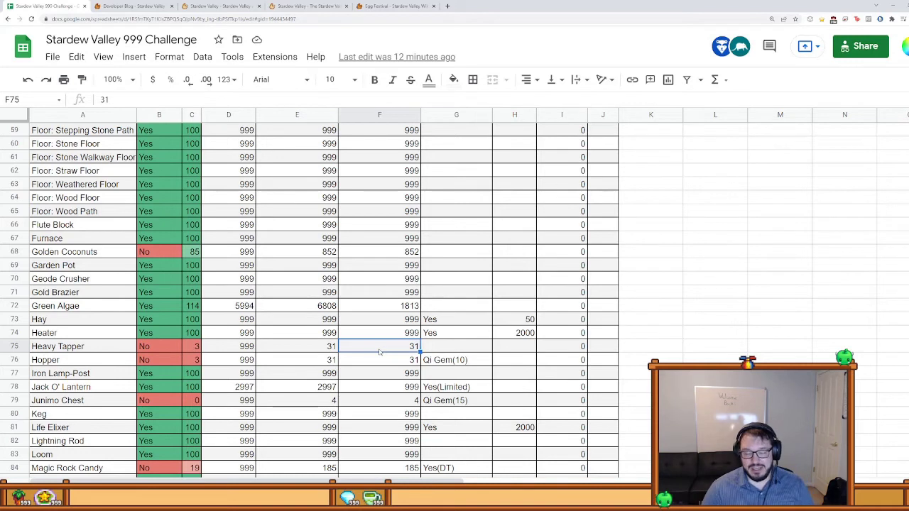
{"action": "left_click", "coordinate": [392, 363]}
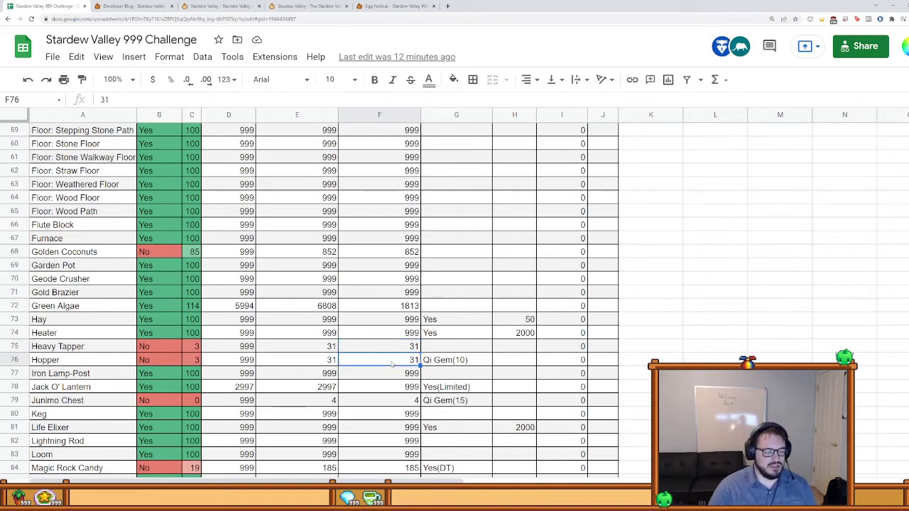
{"action": "scroll", "coordinate": [392, 364], "scroll_direction": "down", "scroll_amount": 1}
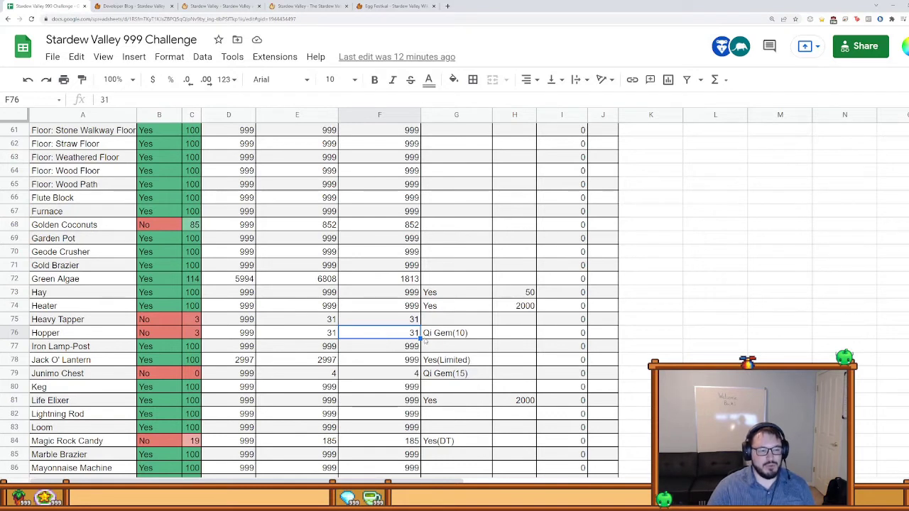
{"action": "left_click", "coordinate": [468, 335]}
{"action": "left_click", "coordinate": [377, 333]}
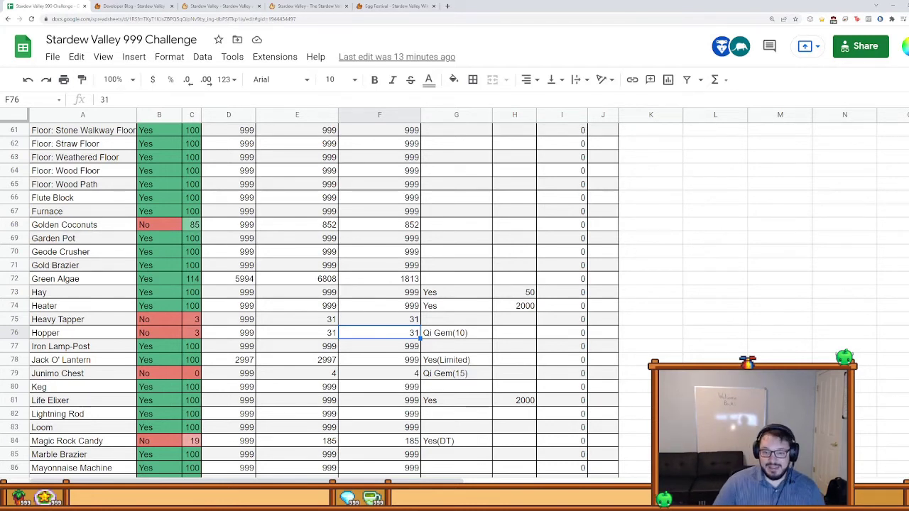
Step: Check the Junimo Chest's raw amount and its Qi Gem price
{"action": "scroll", "coordinate": [620, 333], "scroll_direction": "down", "scroll_amount": 1}
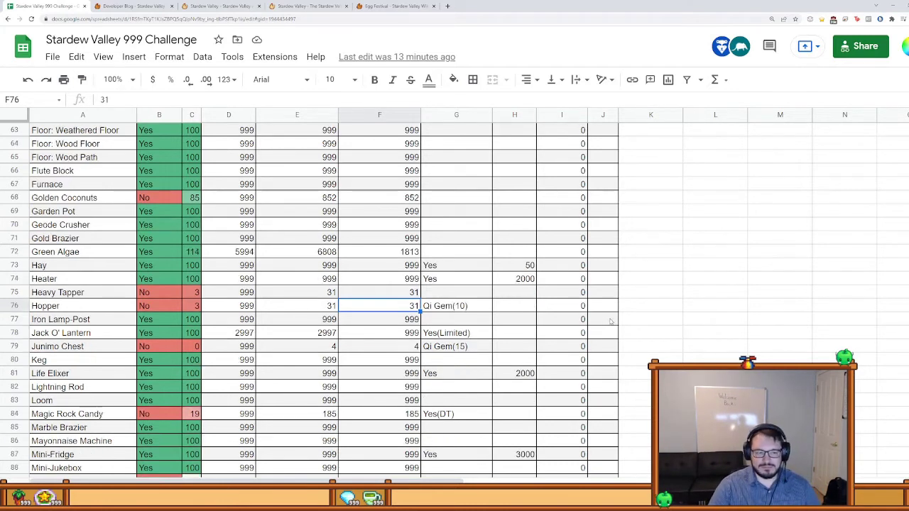
{"action": "left_click", "coordinate": [395, 348]}
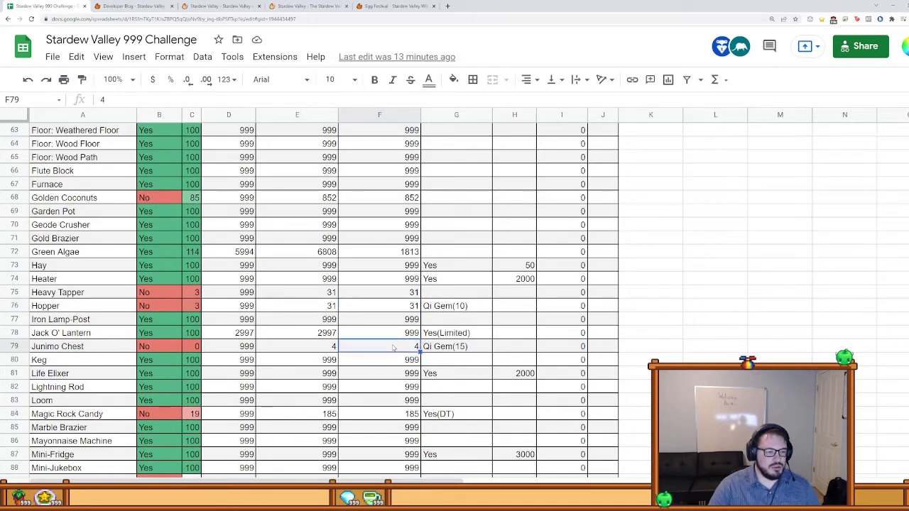
{"action": "left_click", "coordinate": [474, 348]}
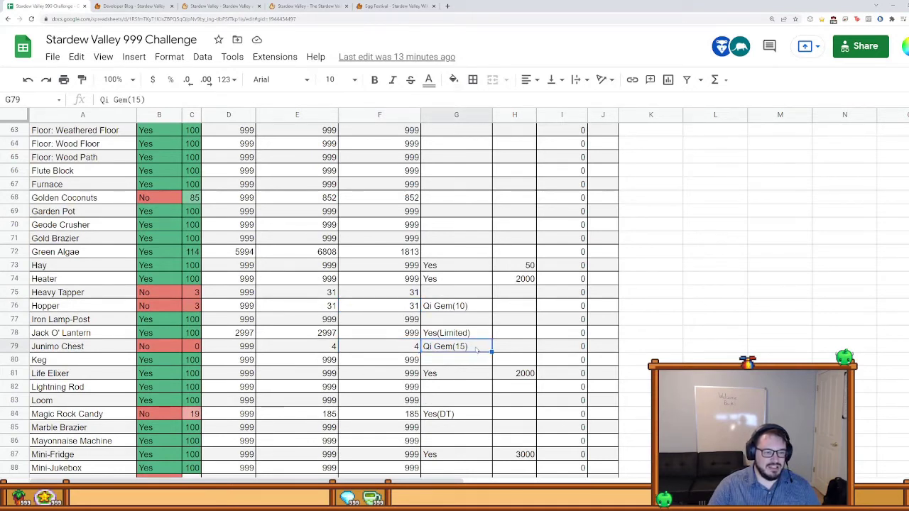
{"action": "left_click", "coordinate": [376, 350]}
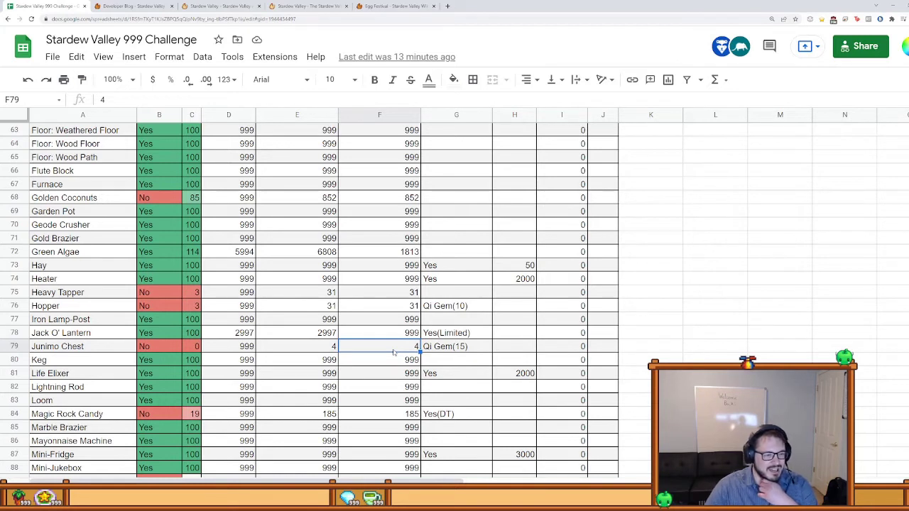
{"action": "left_click", "coordinate": [451, 348]}
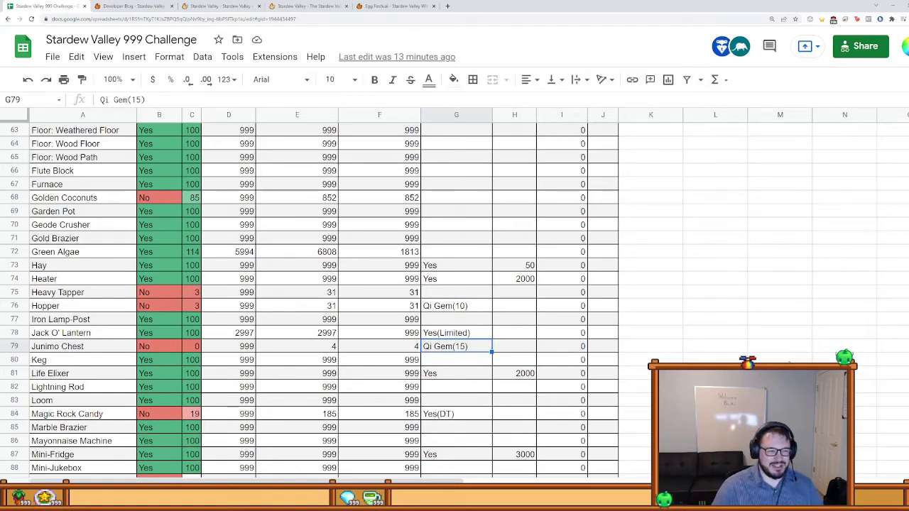
Step: Review the incomplete Magic Rock Candy and Mini-Obelisk entries, including how Magic Rock Candy can be bought
{"action": "scroll", "coordinate": [759, 362], "scroll_direction": "down", "scroll_amount": 1}
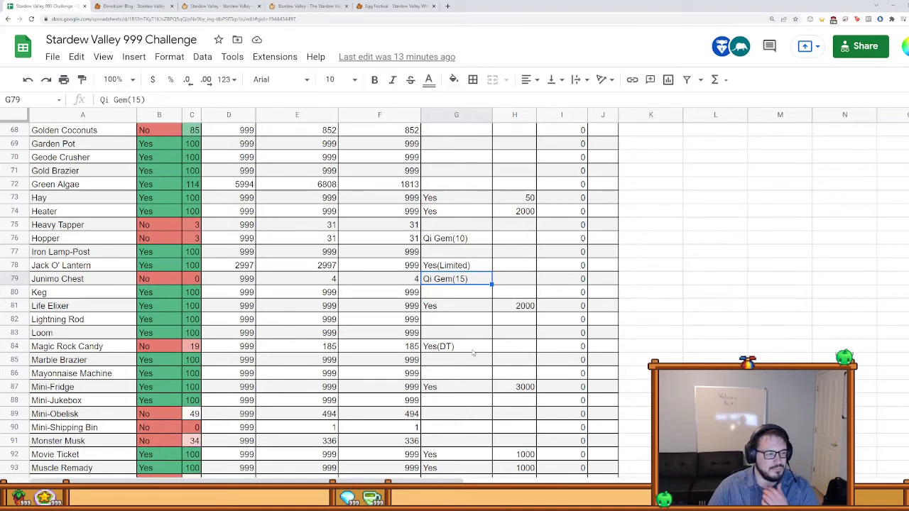
{"action": "left_click", "coordinate": [468, 351]}
{"action": "left_click", "coordinate": [385, 346]}
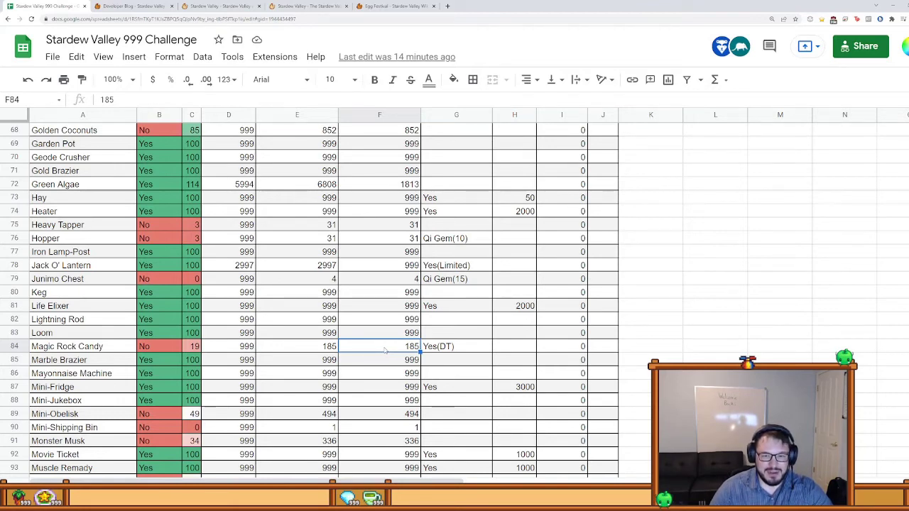
{"action": "scroll", "coordinate": [485, 346], "scroll_direction": "down", "scroll_amount": 1}
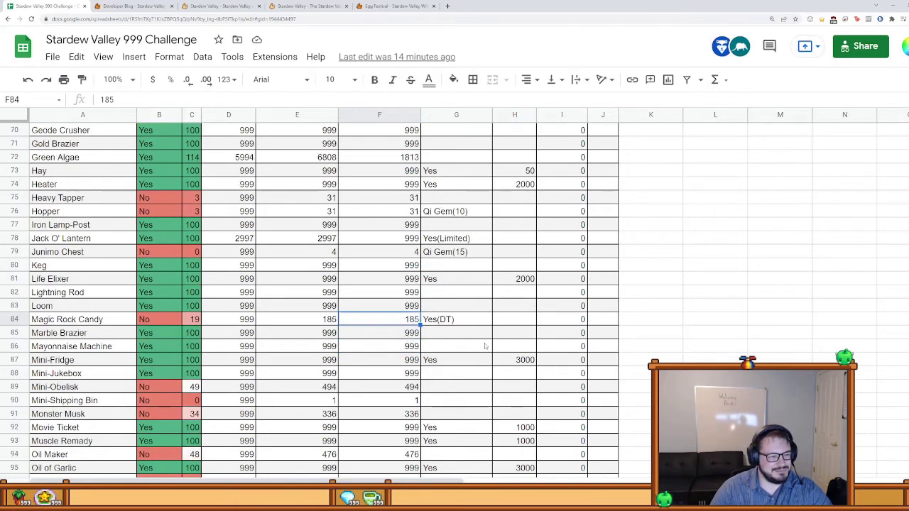
{"action": "scroll", "coordinate": [485, 345], "scroll_direction": "down", "scroll_amount": 1}
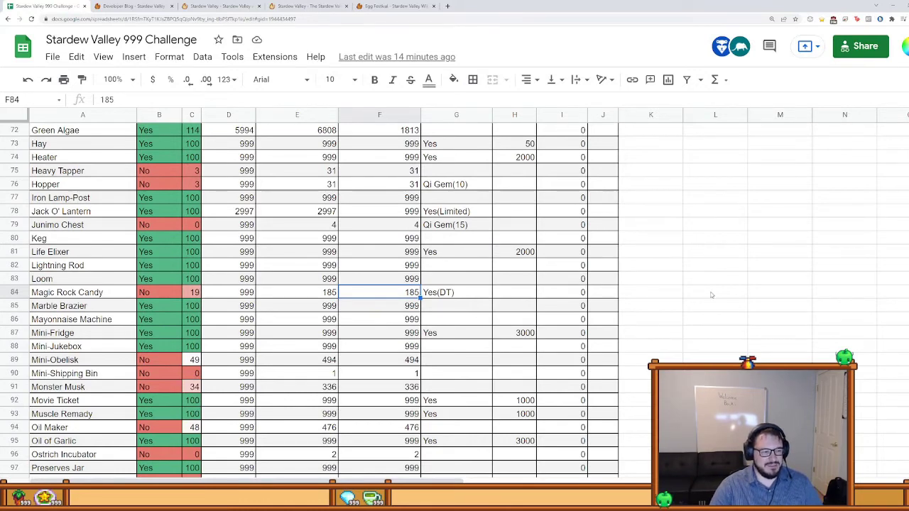
{"action": "left_click", "coordinate": [382, 361]}
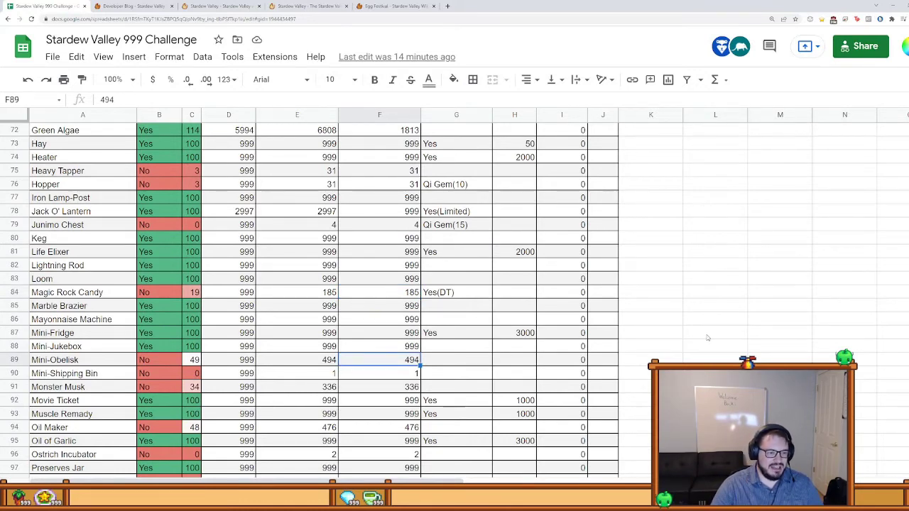
Step: Check the Mini-Shipping Bin's raw amount and inspect its whole row
{"action": "scroll", "coordinate": [383, 361], "scroll_direction": "down", "scroll_amount": 2}
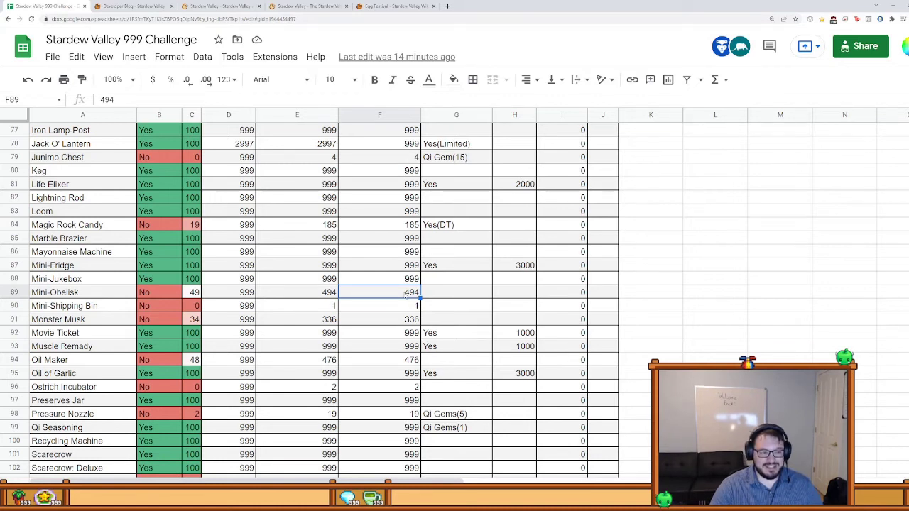
{"action": "left_click", "coordinate": [397, 313]}
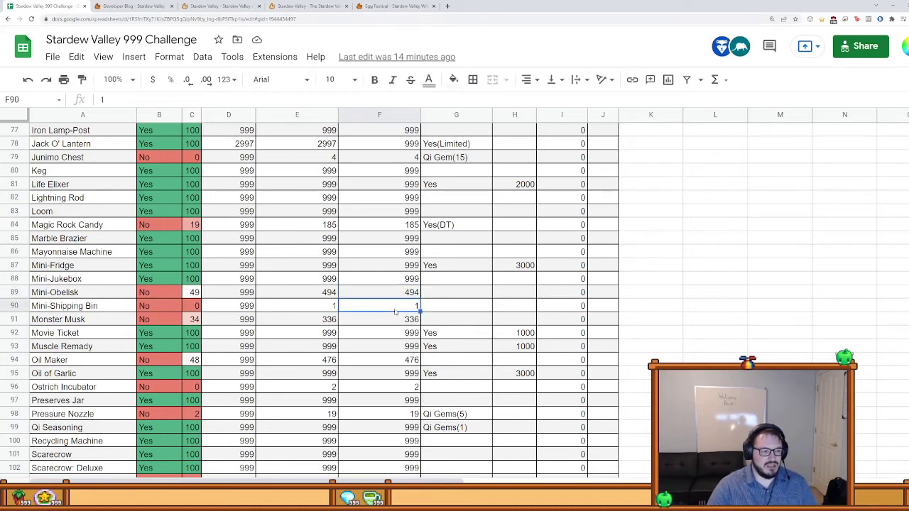
{"action": "left_click", "coordinate": [96, 310]}
{"action": "left_click", "coordinate": [14, 306]}
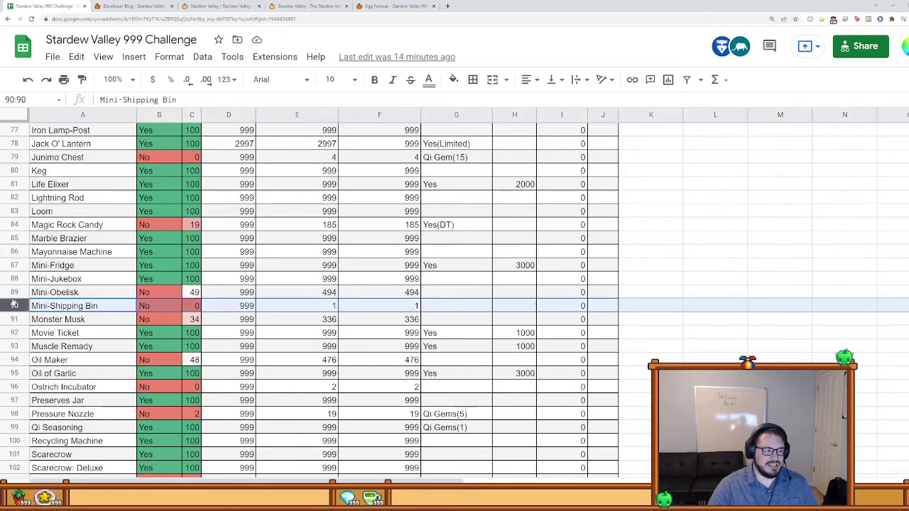
{"action": "right_click", "coordinate": [15, 305]}
{"action": "left_click", "coordinate": [845, 281]}
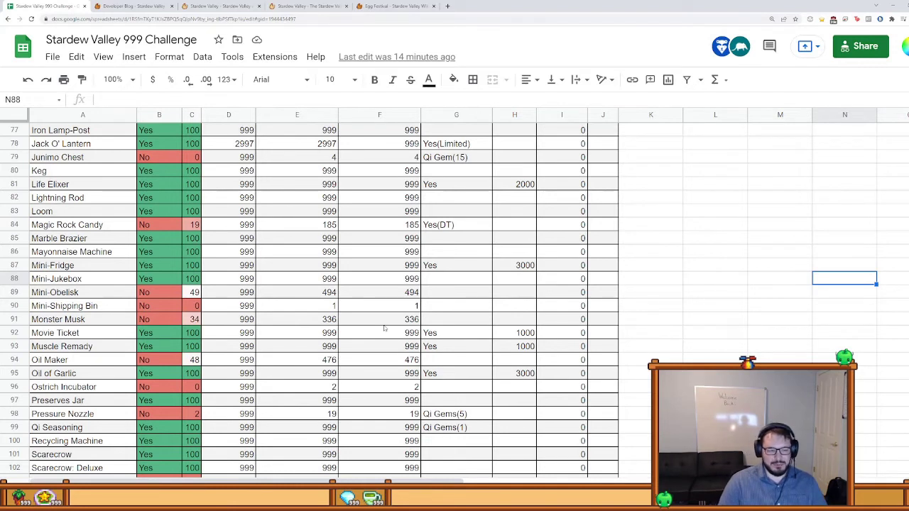
Step: Review the Oil Maker's raw amount and the Ostrich Incubator's name, required, total and raw amounts
{"action": "left_click", "coordinate": [396, 360]}
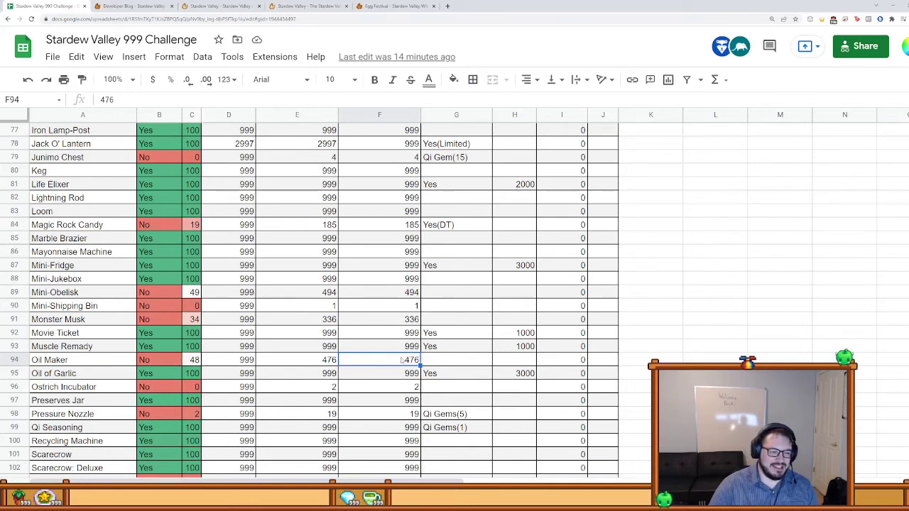
{"action": "scroll", "coordinate": [374, 322], "scroll_direction": "down", "scroll_amount": 1}
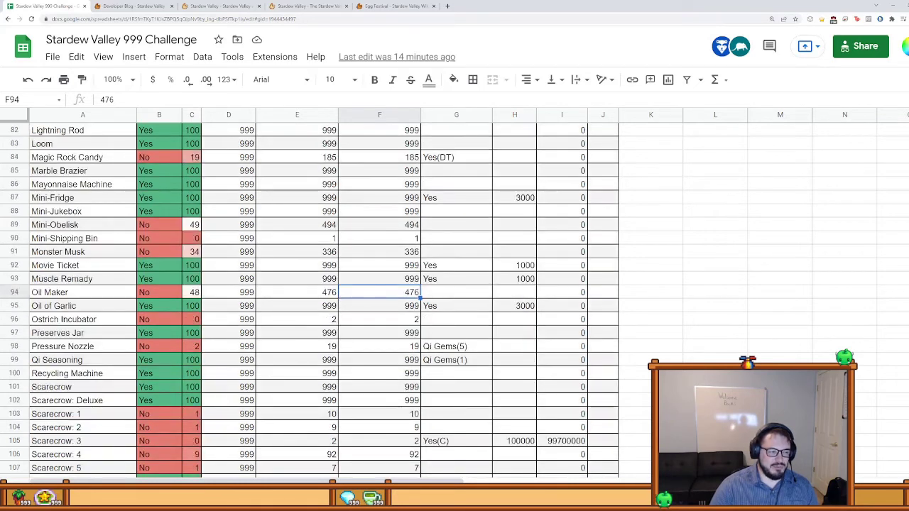
{"action": "left_click", "coordinate": [374, 322]}
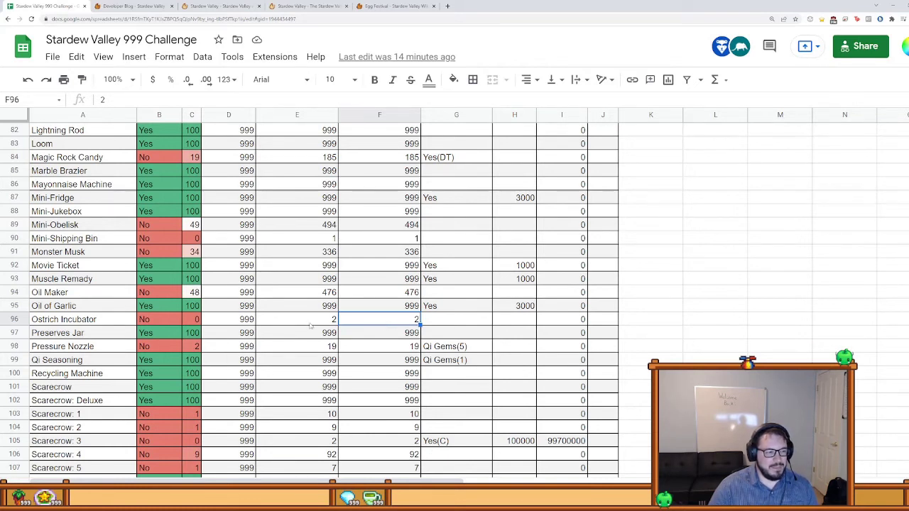
{"action": "left_click", "coordinate": [118, 321]}
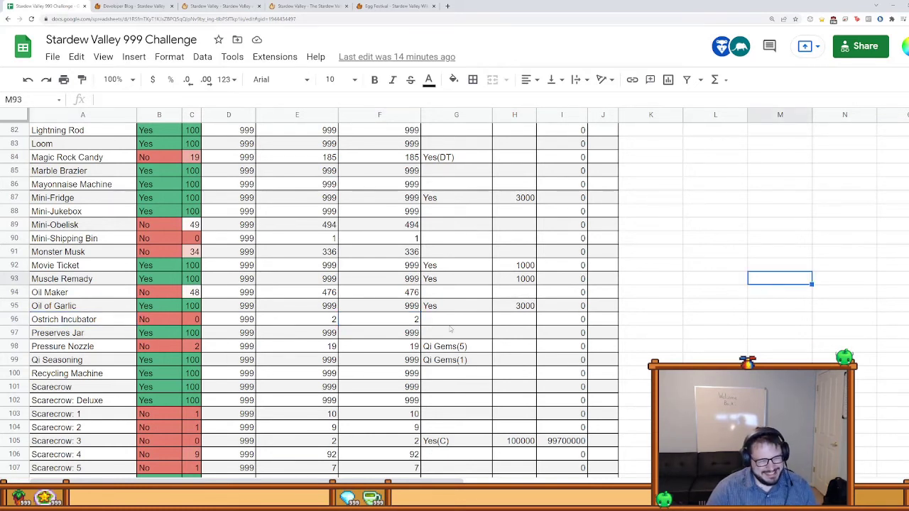
{"action": "left_click", "coordinate": [243, 320]}
{"action": "left_click", "coordinate": [316, 321]}
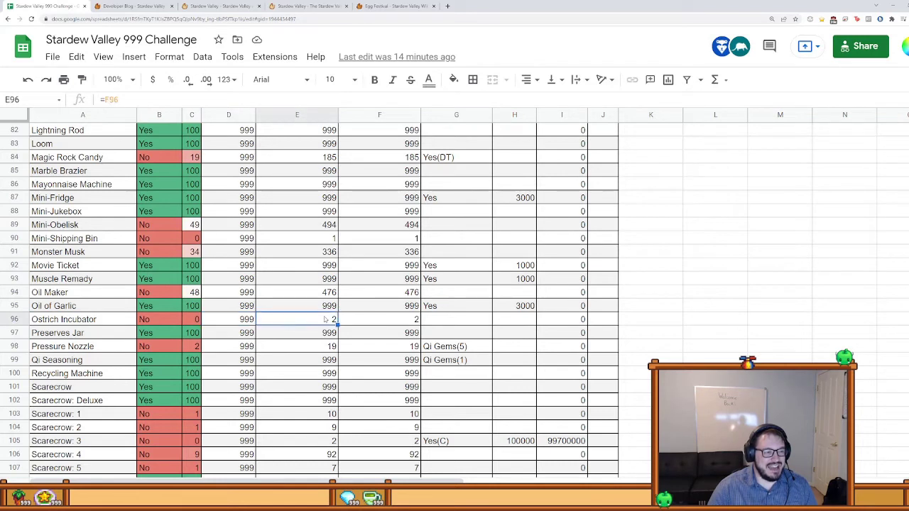
{"action": "left_click", "coordinate": [362, 321]}
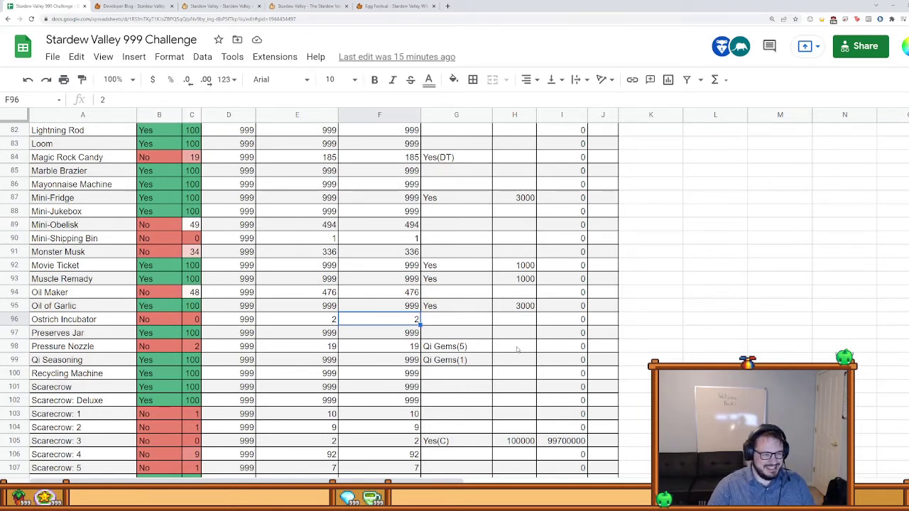
Step: Check the raw amounts of the Pressure Nozzle and Scarecrow: 1 entries
{"action": "key", "text": "Down"}
{"action": "key", "text": "Down"}
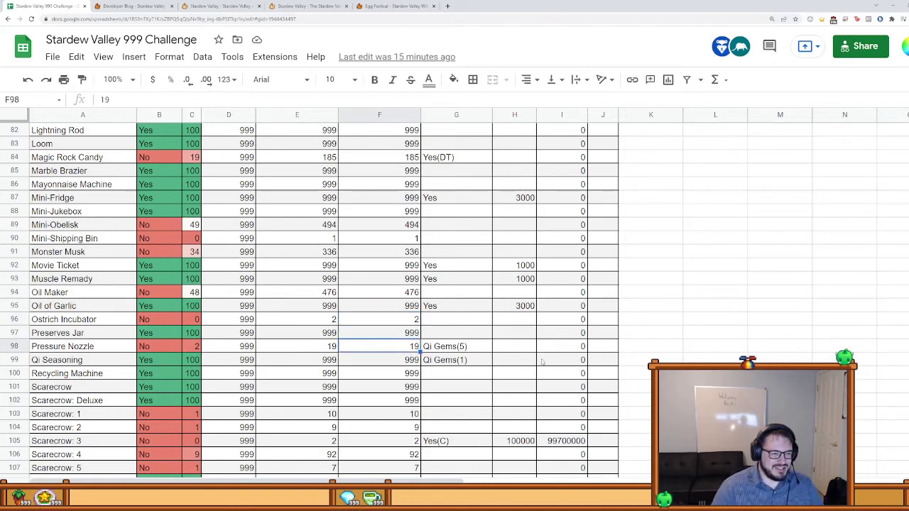
{"action": "scroll", "coordinate": [561, 340], "scroll_direction": "down", "scroll_amount": 2}
{"action": "scroll", "coordinate": [397, 313], "scroll_direction": "down", "scroll_amount": 1}
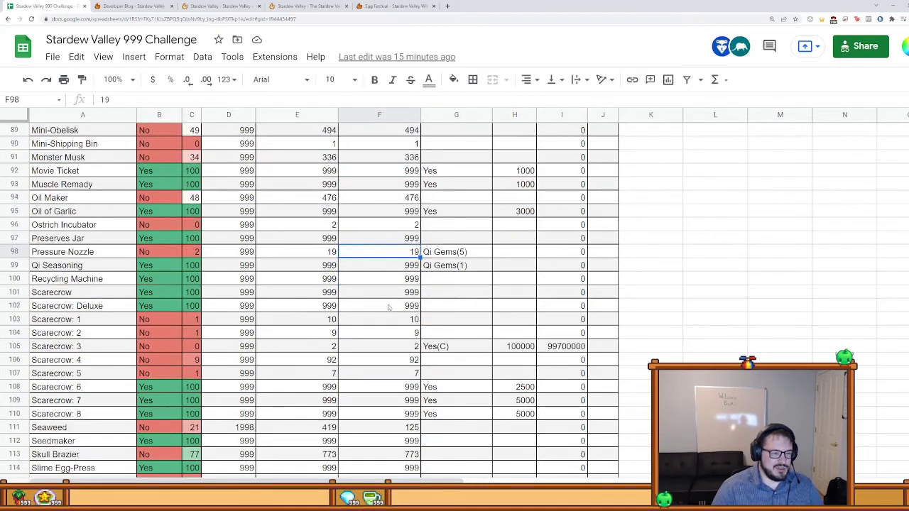
{"action": "scroll", "coordinate": [389, 307], "scroll_direction": "down", "scroll_amount": 1}
{"action": "left_click", "coordinate": [380, 283]}
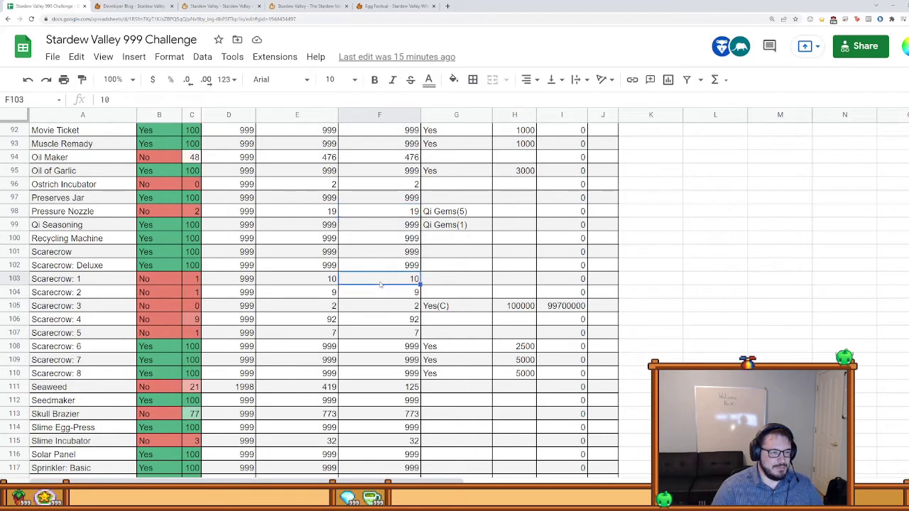
{"action": "scroll", "coordinate": [380, 284], "scroll_direction": "down", "scroll_amount": 1}
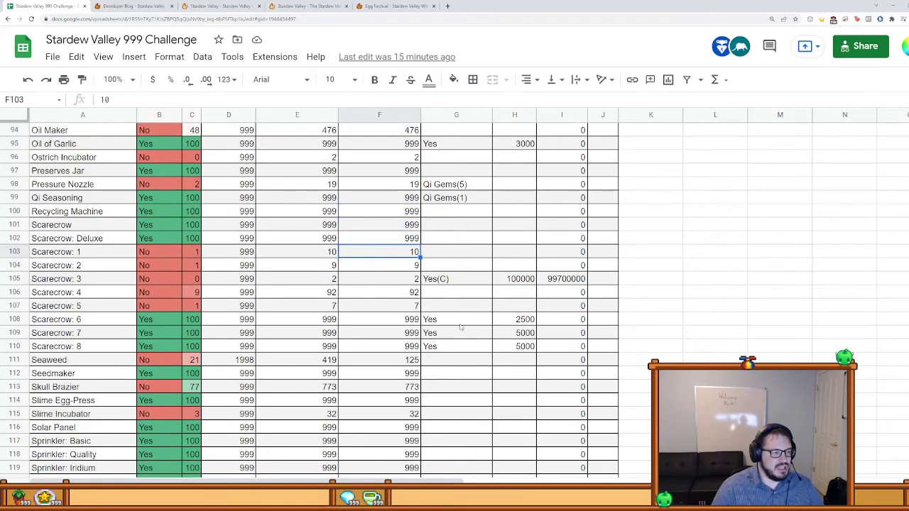
Step: Check Scarecrow: 3's raw amount and the formula for its remaining purchase cost
{"action": "left_click", "coordinate": [370, 283]}
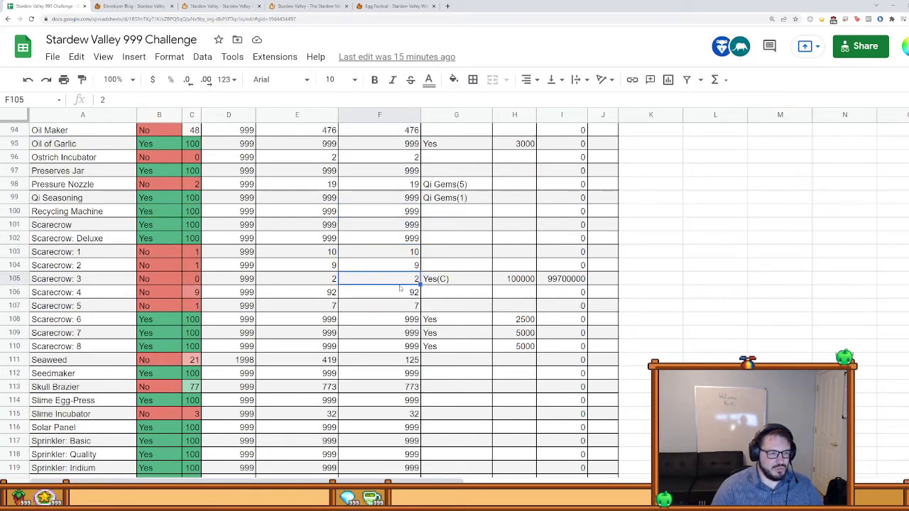
{"action": "left_click", "coordinate": [571, 280]}
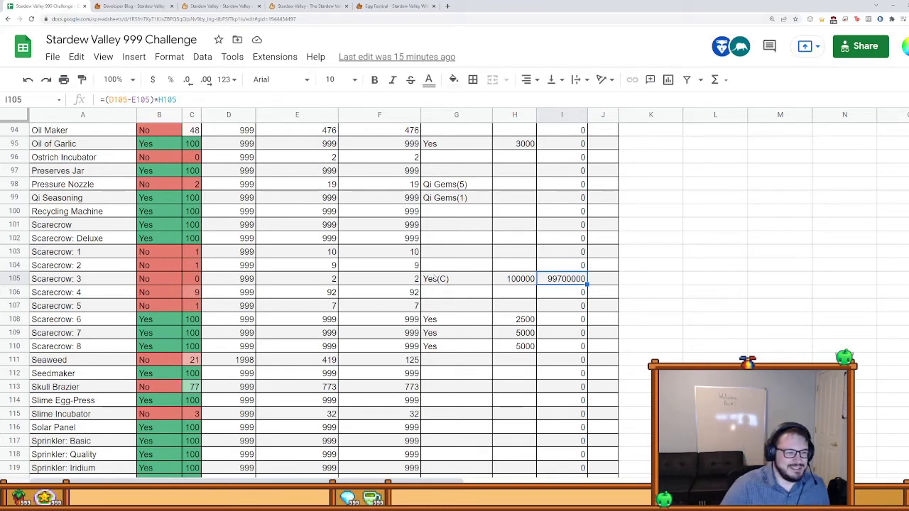
{"action": "left_click", "coordinate": [416, 281]}
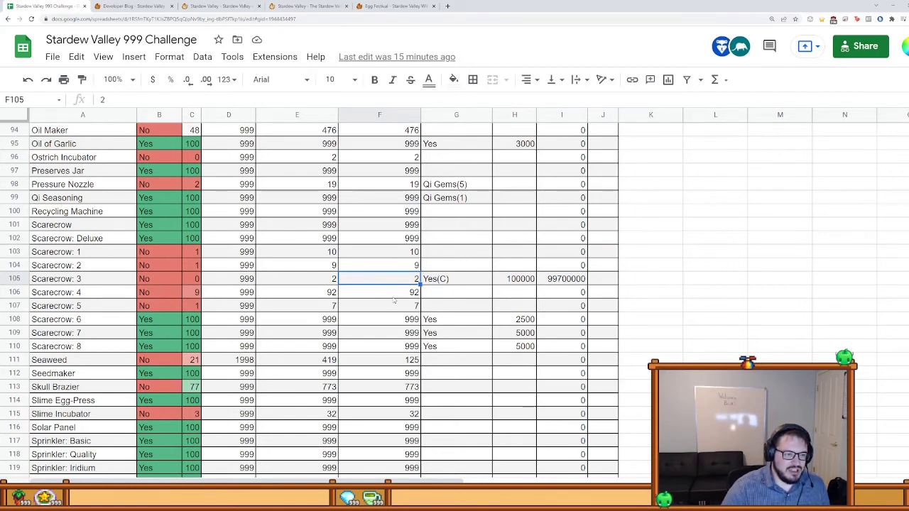
Step: Check the raw amounts of the Scarecrow: 4, Scarecrow: 6, Scarecrow: 7 and Scarecrow: 8 entries
{"action": "left_click", "coordinate": [391, 295]}
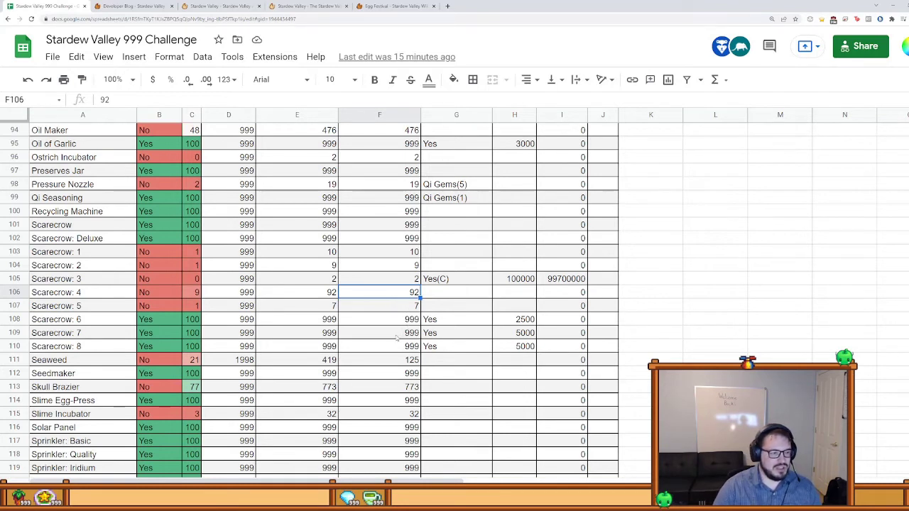
{"action": "left_click", "coordinate": [387, 322]}
{"action": "left_click", "coordinate": [387, 333]}
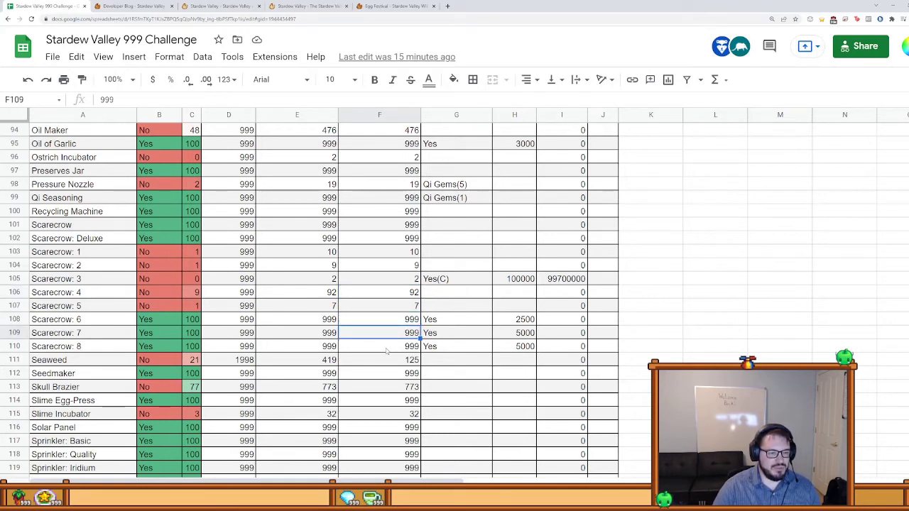
{"action": "key", "text": "Up"}
{"action": "key", "text": "Down"}
{"action": "key", "text": "Down"}
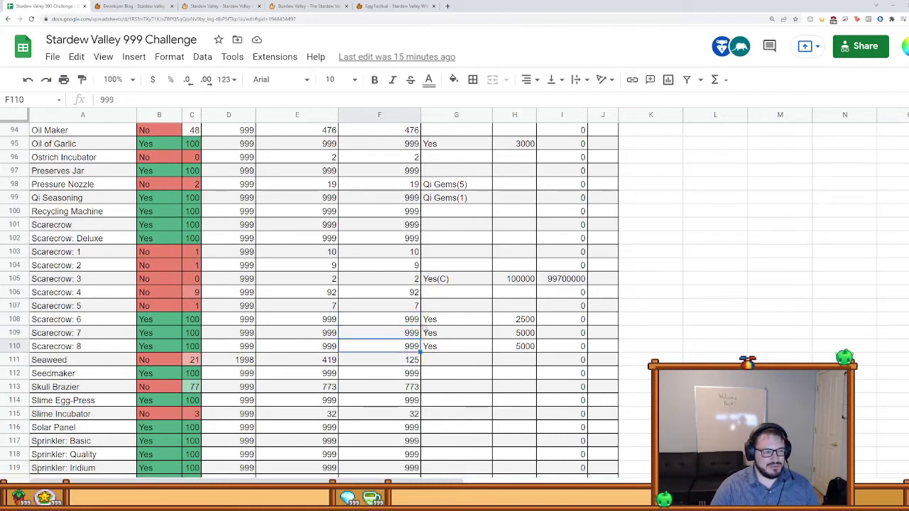
Step: Check the raw amounts of Seaweed, Skull Brazier and Slime Incubator, including the Skull Brazier's name entry
{"action": "left_click", "coordinate": [380, 365]}
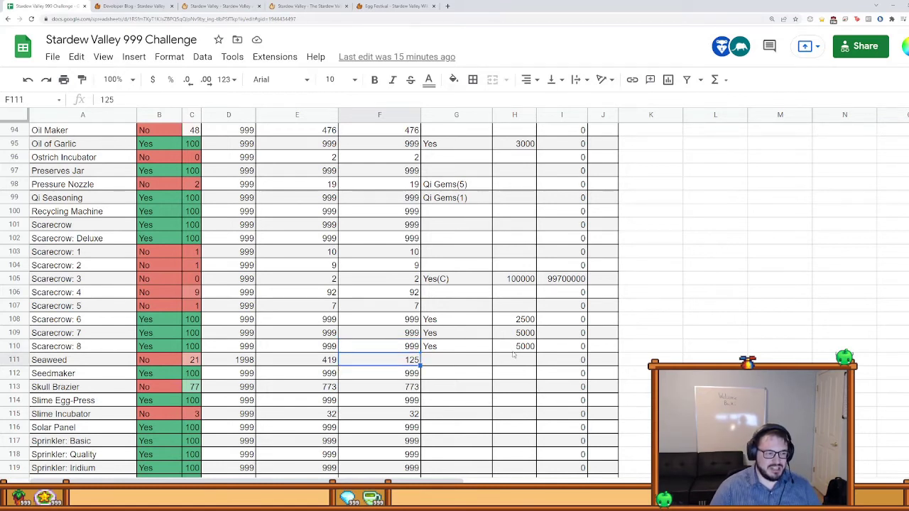
{"action": "scroll", "coordinate": [513, 355], "scroll_direction": "down", "scroll_amount": 1}
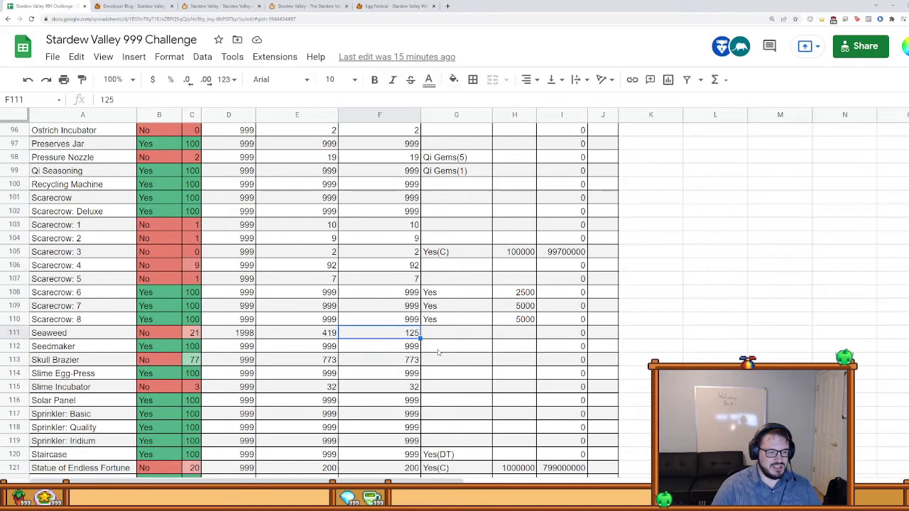
{"action": "left_click", "coordinate": [374, 362]}
{"action": "left_click", "coordinate": [82, 364]}
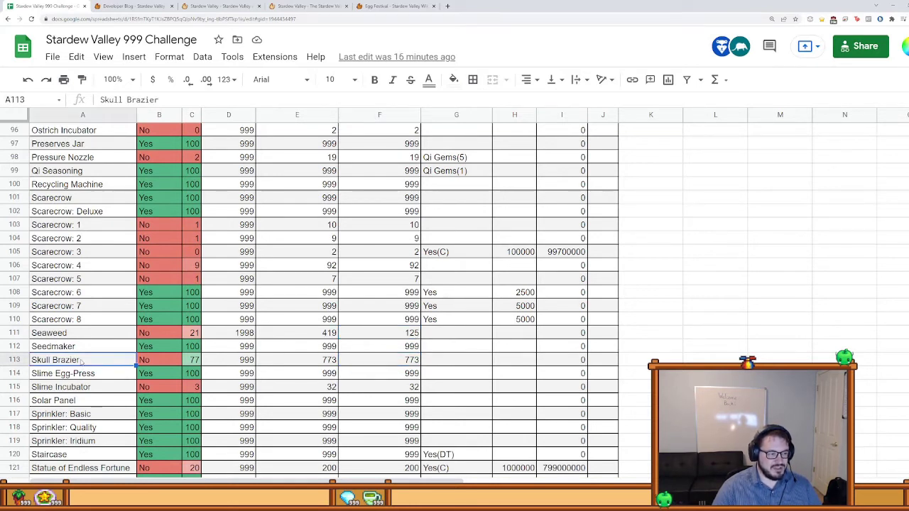
{"action": "left_click", "coordinate": [376, 362]}
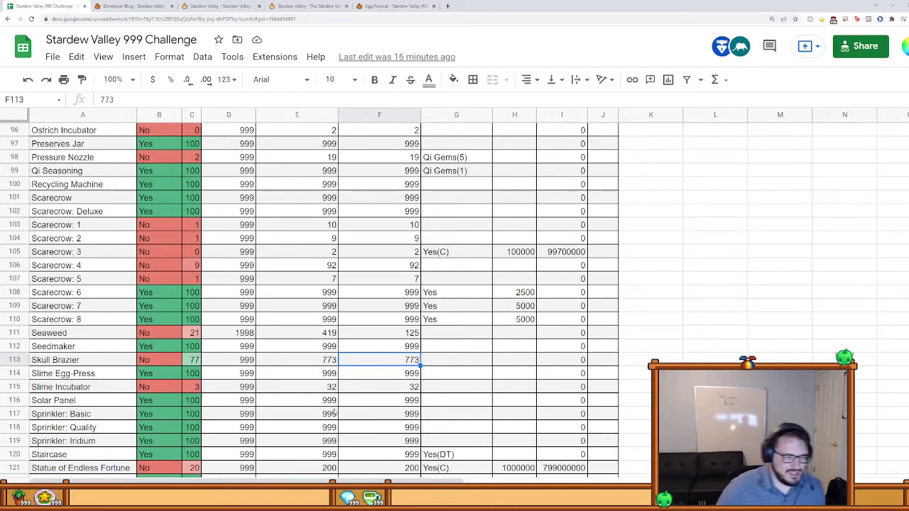
{"action": "left_click", "coordinate": [369, 387]}
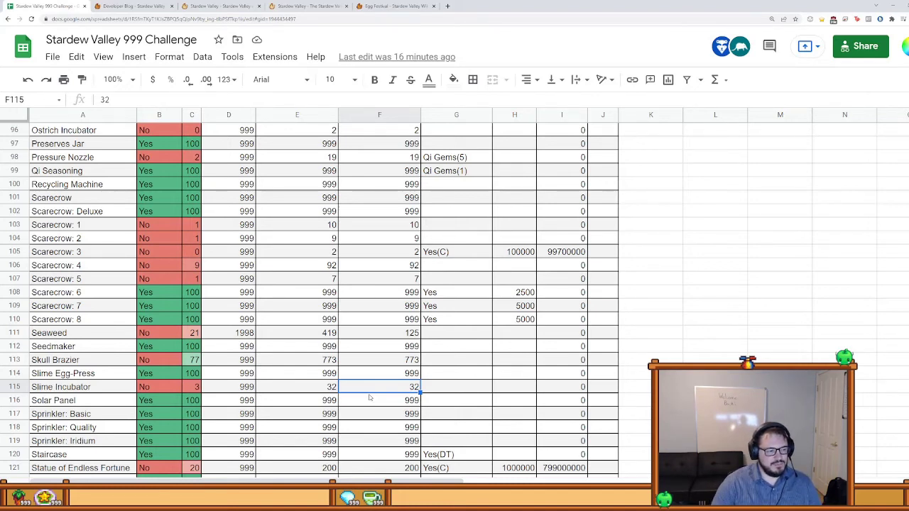
Step: Check the Statue of Endless Fortune's raw amount, completion percentage and the formula for its remaining purchase cost
{"action": "scroll", "coordinate": [369, 397], "scroll_direction": "down", "scroll_amount": 3}
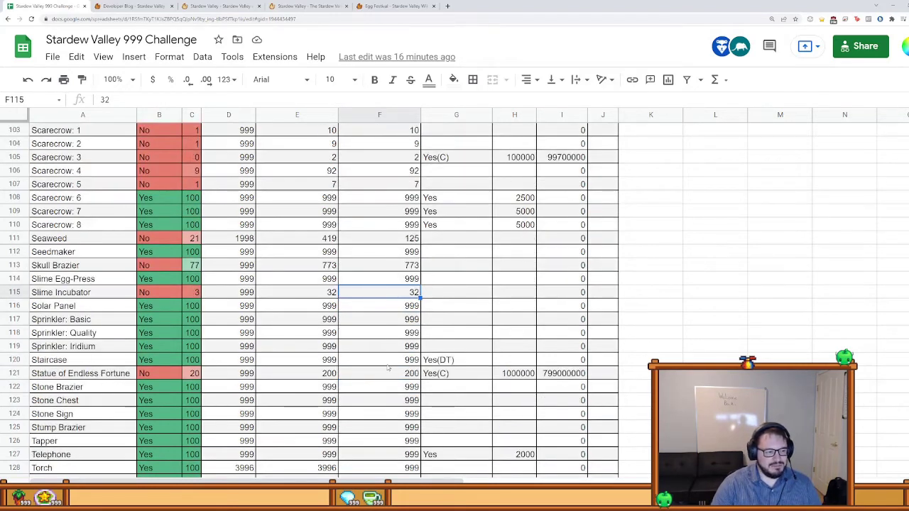
{"action": "left_click", "coordinate": [394, 374]}
{"action": "scroll", "coordinate": [398, 387], "scroll_direction": "down", "scroll_amount": 1}
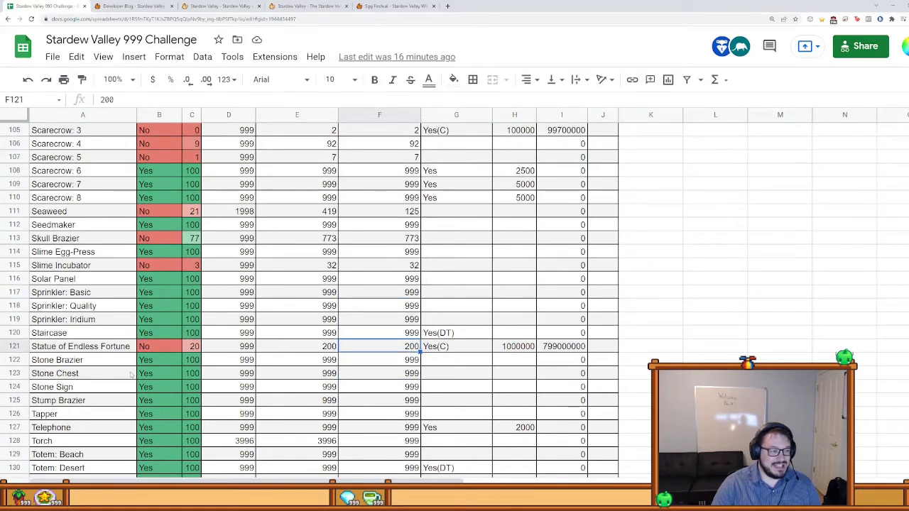
{"action": "left_click", "coordinate": [196, 348]}
{"action": "left_click", "coordinate": [741, 350]}
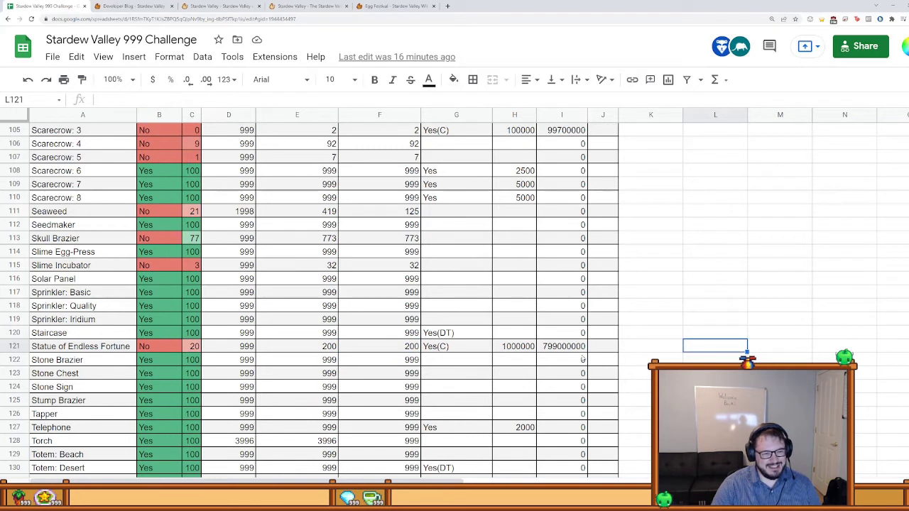
{"action": "left_click", "coordinate": [558, 353]}
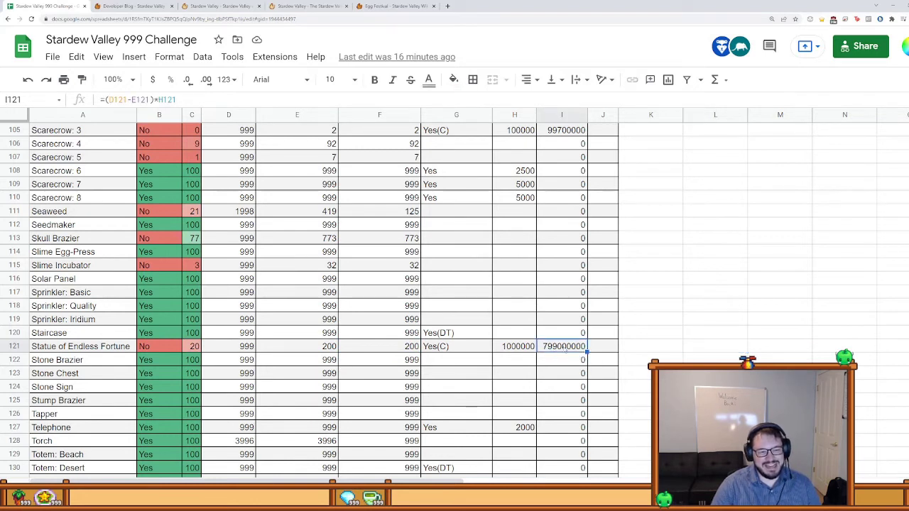
{"action": "left_click", "coordinate": [780, 357]}
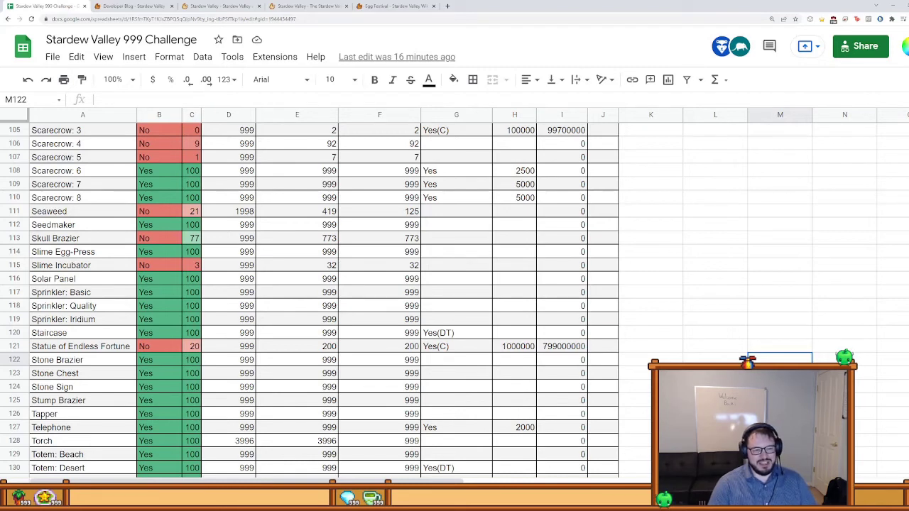
Step: Check Totem: Island's raw amount and review the remaining rows down to the category total
{"action": "scroll", "coordinate": [320, 298], "scroll_direction": "down", "scroll_amount": 3}
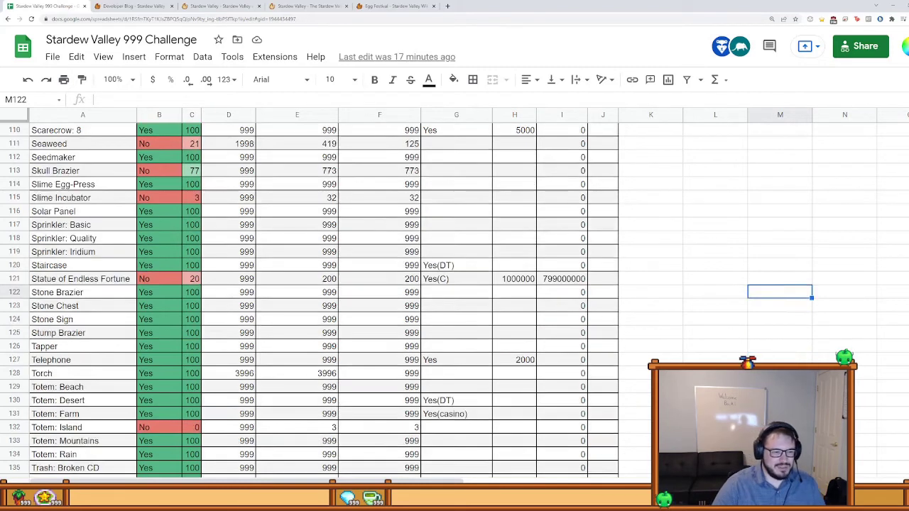
{"action": "left_click", "coordinate": [386, 360]}
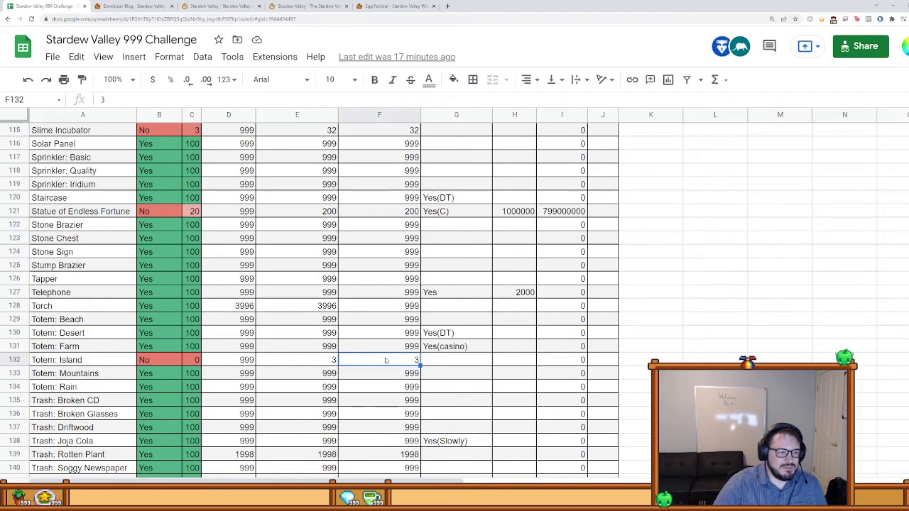
{"action": "scroll", "coordinate": [437, 373], "scroll_direction": "down", "scroll_amount": 2}
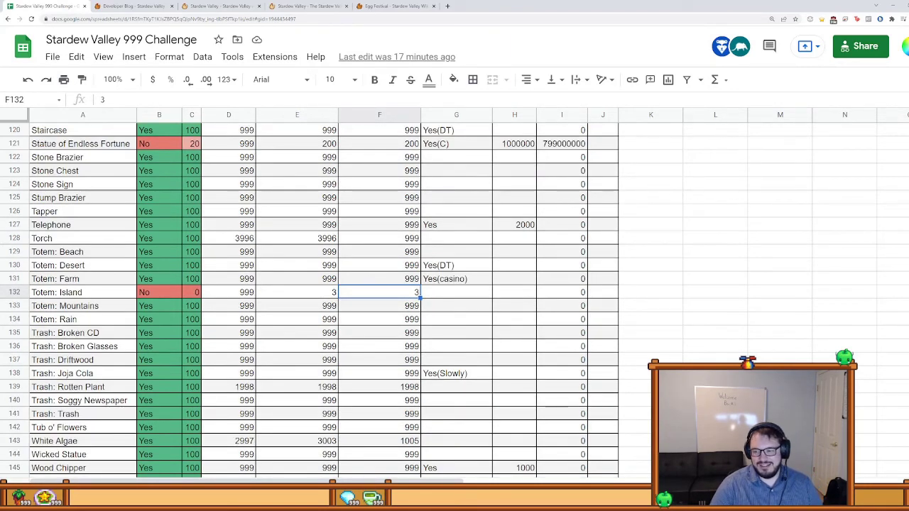
{"action": "scroll", "coordinate": [319, 298], "scroll_direction": "down", "scroll_amount": 3}
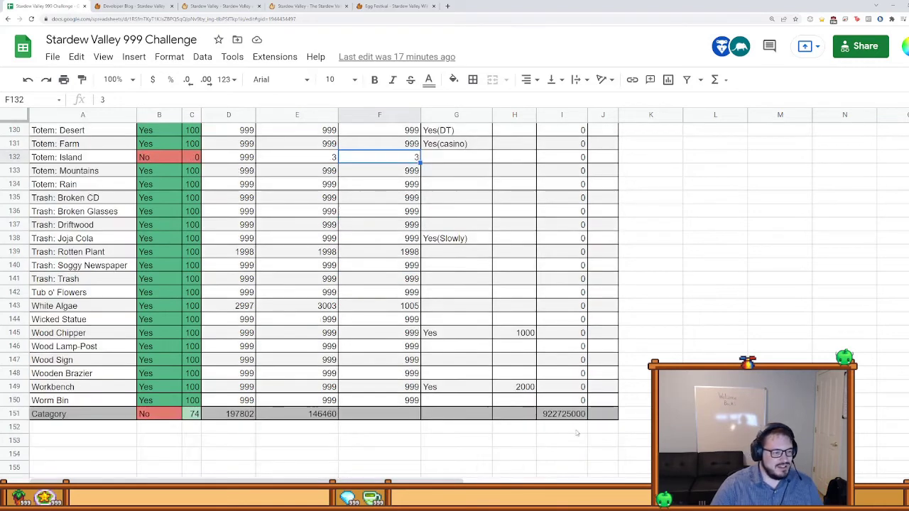
Step: Switch to the artifacts sheet and look over its columns and the completion status of its items
{"action": "key", "text": "ctrl+shift+Page_Down"}
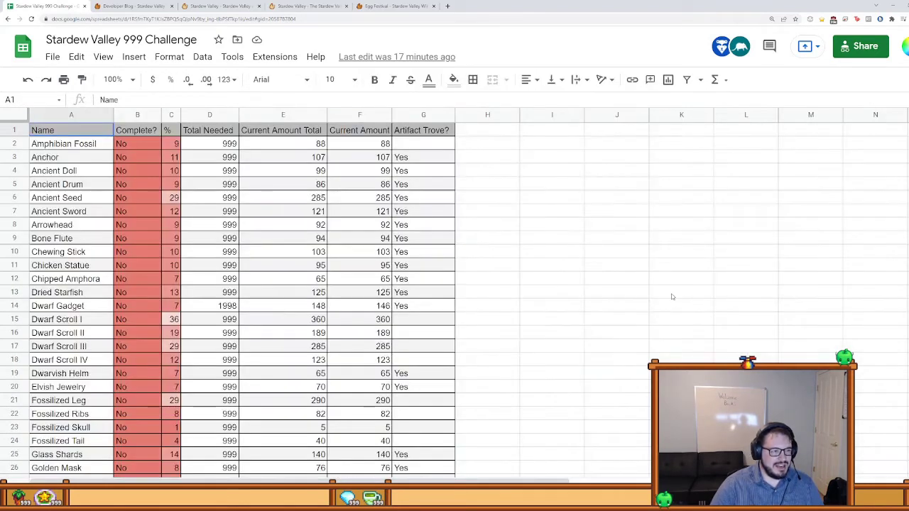
{"action": "scroll", "coordinate": [671, 298], "scroll_direction": "down", "scroll_amount": 2}
{"action": "scroll", "coordinate": [671, 299], "scroll_direction": "up", "scroll_amount": 2}
{"action": "scroll", "coordinate": [674, 307], "scroll_direction": "down", "scroll_amount": 2}
{"action": "scroll", "coordinate": [674, 306], "scroll_direction": "down", "scroll_amount": 6}
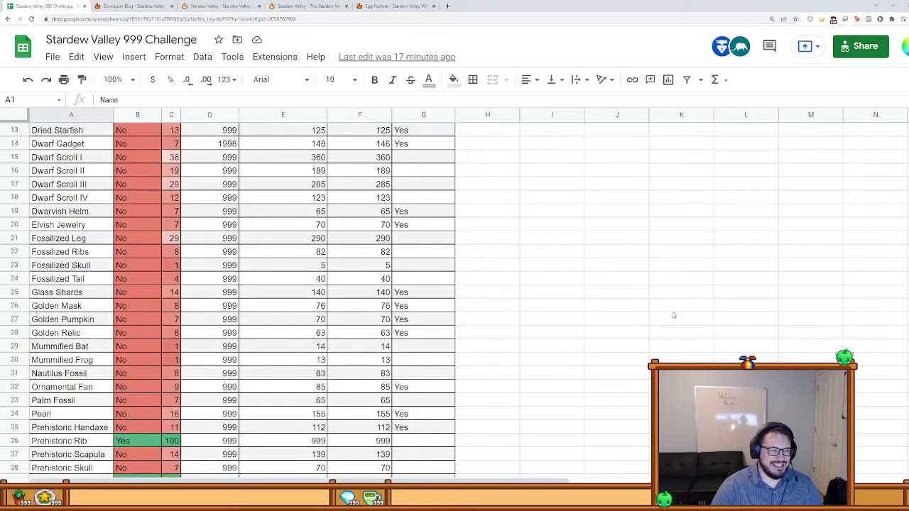
{"action": "scroll", "coordinate": [665, 351], "scroll_direction": "up", "scroll_amount": 8}
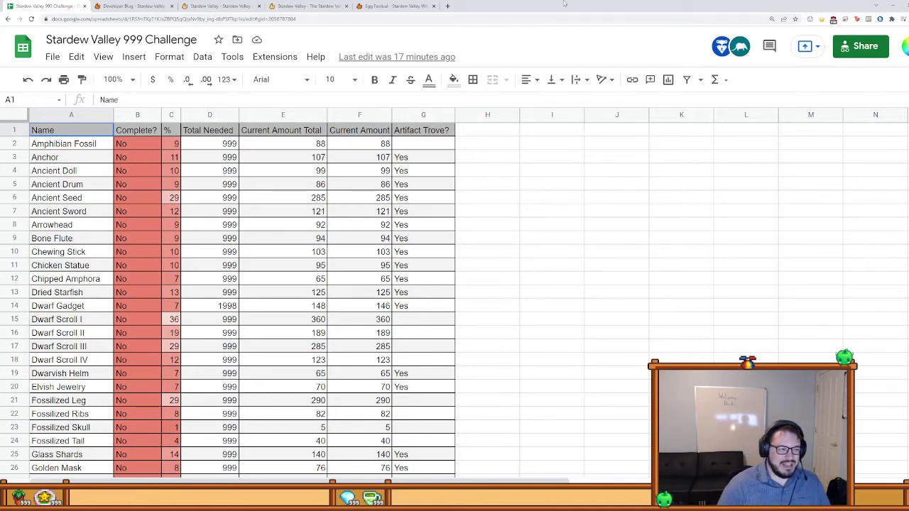
{"action": "scroll", "coordinate": [363, 298], "scroll_direction": "down", "scroll_amount": 1}
{"action": "scroll", "coordinate": [365, 284], "scroll_direction": "up", "scroll_amount": 1}
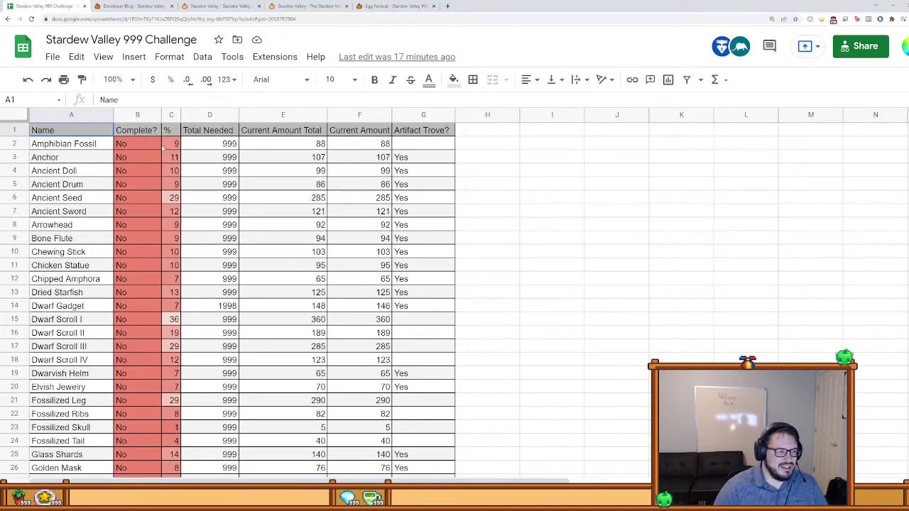
{"action": "scroll", "coordinate": [186, 199], "scroll_direction": "down", "scroll_amount": 2}
{"action": "scroll", "coordinate": [210, 284], "scroll_direction": "up", "scroll_amount": 2}
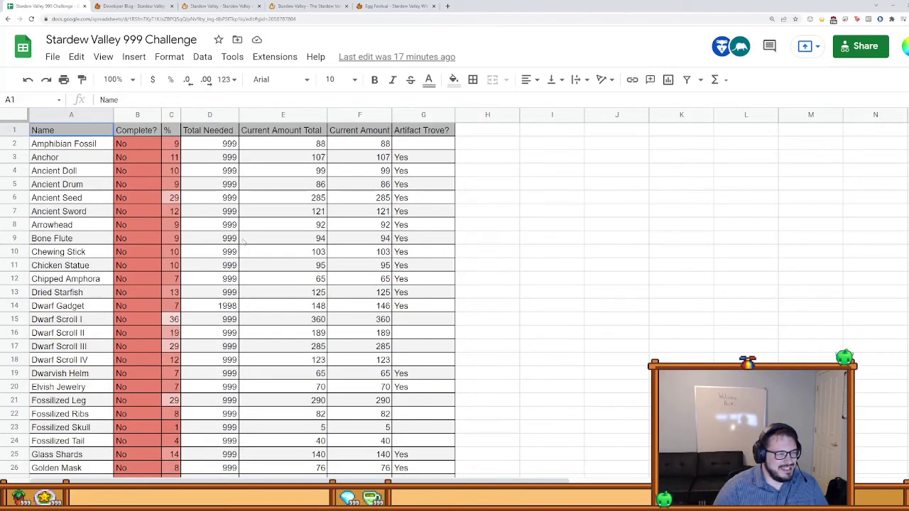
{"action": "scroll", "coordinate": [330, 341], "scroll_direction": "up", "scroll_amount": 2}
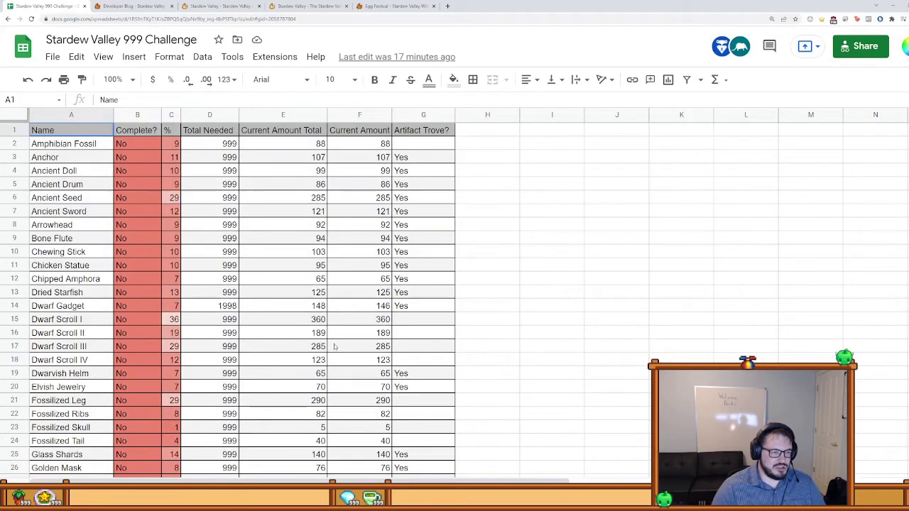
Step: Inspect the Artifact Trove? column, starting with the Anchor's entry, and examine which artifacts are marked Yes
{"action": "left_click", "coordinate": [424, 131]}
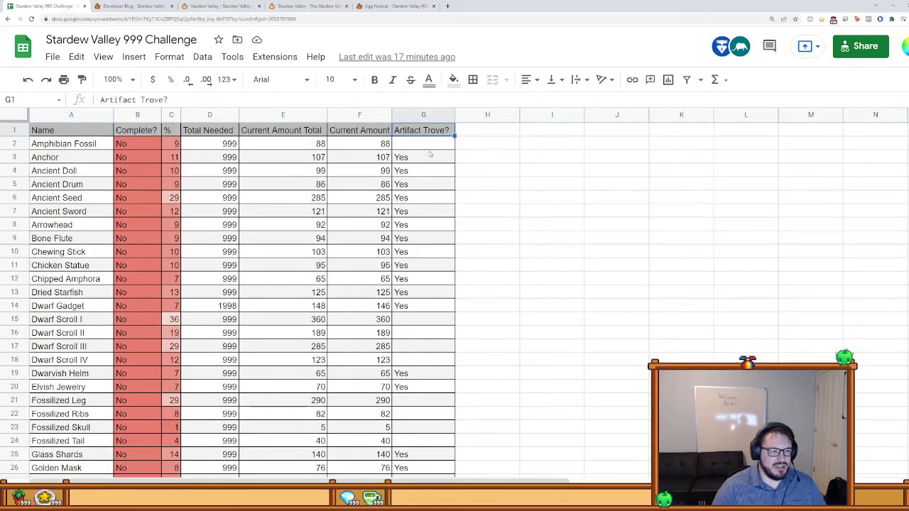
{"action": "left_click", "coordinate": [430, 157]}
{"action": "scroll", "coordinate": [442, 357], "scroll_direction": "down", "scroll_amount": 3}
{"action": "scroll", "coordinate": [442, 357], "scroll_direction": "down", "scroll_amount": 10}
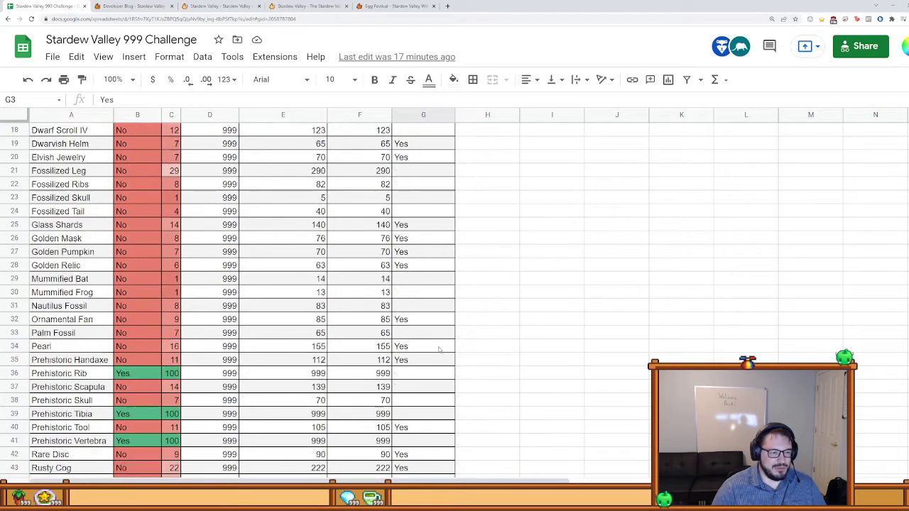
{"action": "scroll", "coordinate": [438, 373], "scroll_direction": "up", "scroll_amount": 12}
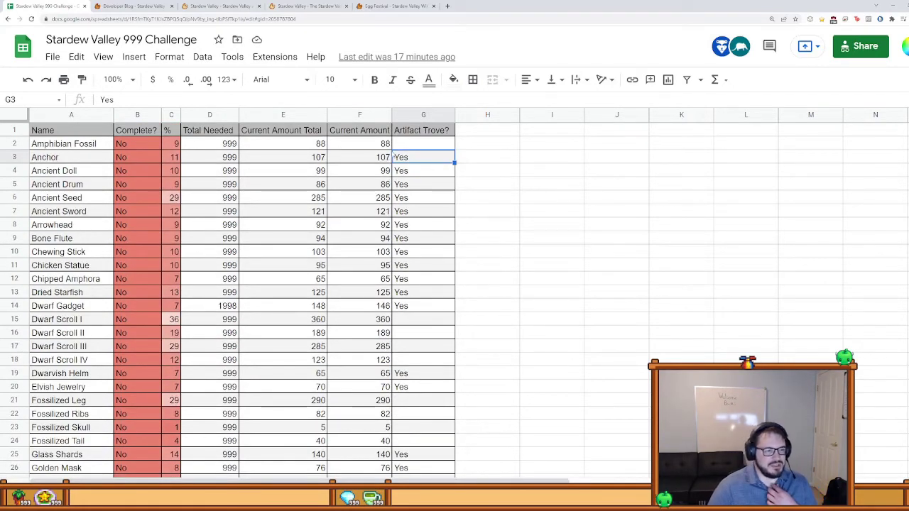
Step: Check the current amounts of the Amphibian Fossil and Dwarf Scrolls I, II, III and IV
{"action": "left_click", "coordinate": [370, 145]}
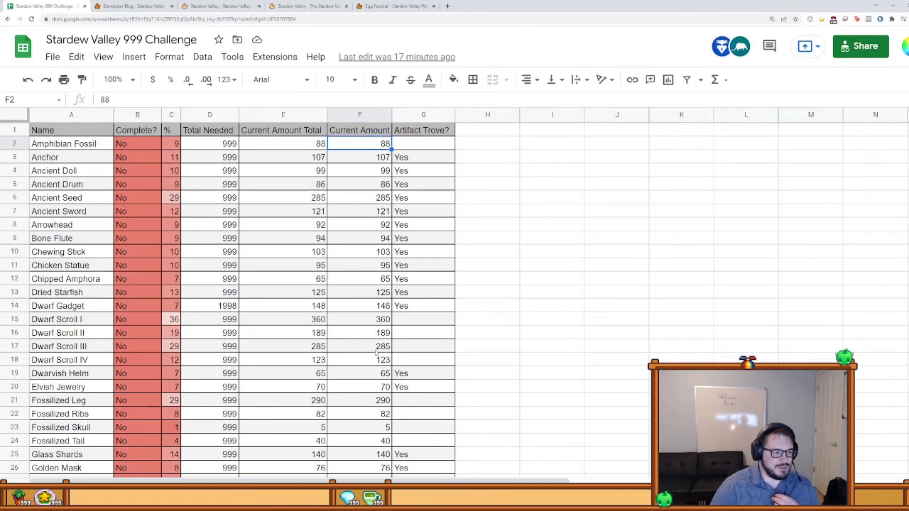
{"action": "left_click", "coordinate": [370, 321]}
{"action": "left_click", "coordinate": [372, 335]}
{"action": "left_click", "coordinate": [375, 346]}
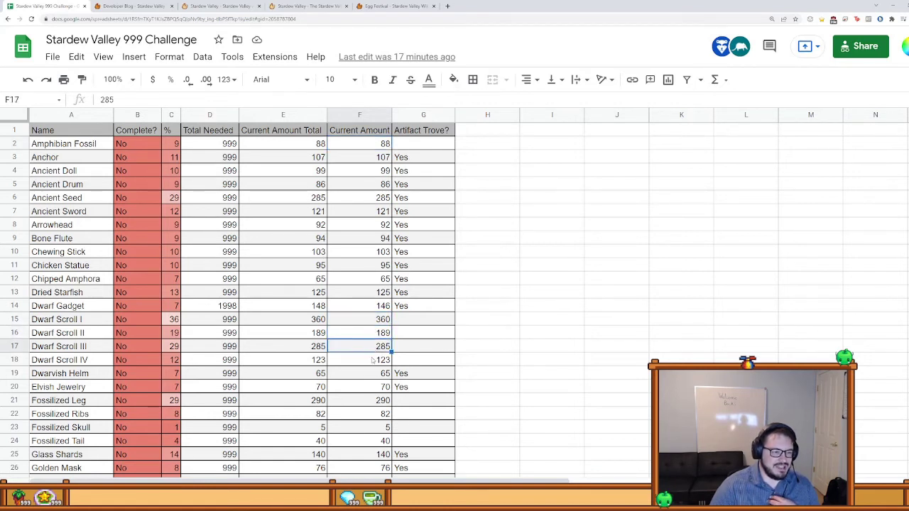
{"action": "left_click", "coordinate": [374, 360]}
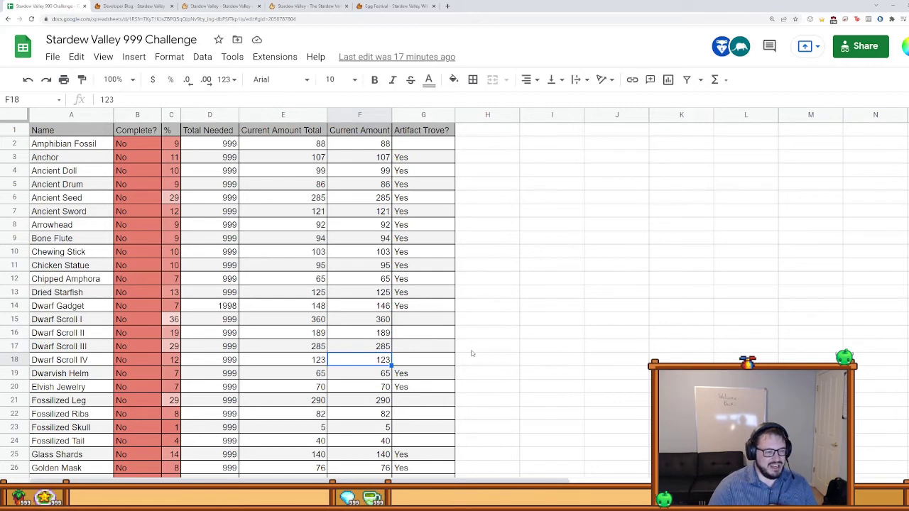
Step: Check the current amounts of the Fossilized Leg, Fossilized Ribs, Fossilized Skull and Fossilized Tail
{"action": "scroll", "coordinate": [359, 408], "scroll_direction": "down", "scroll_amount": 2}
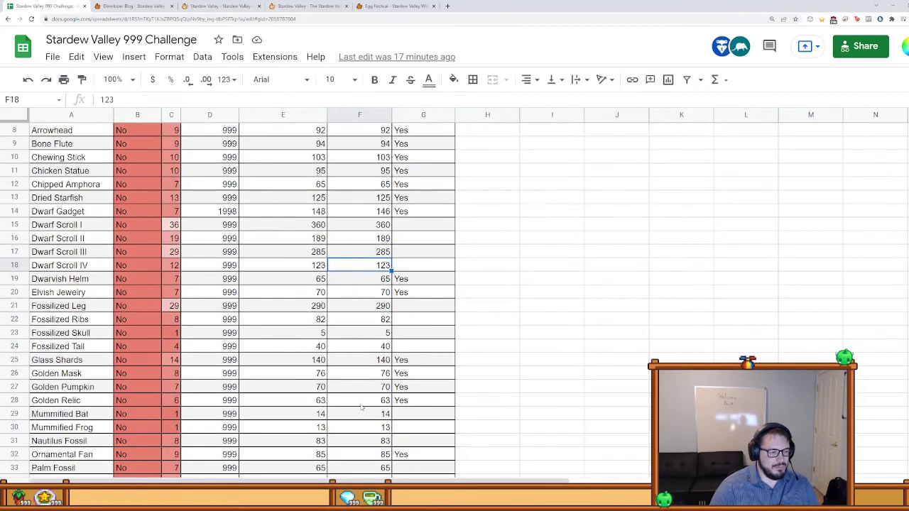
{"action": "left_click", "coordinate": [371, 306]}
{"action": "left_click", "coordinate": [367, 317]}
{"action": "left_click", "coordinate": [366, 338]}
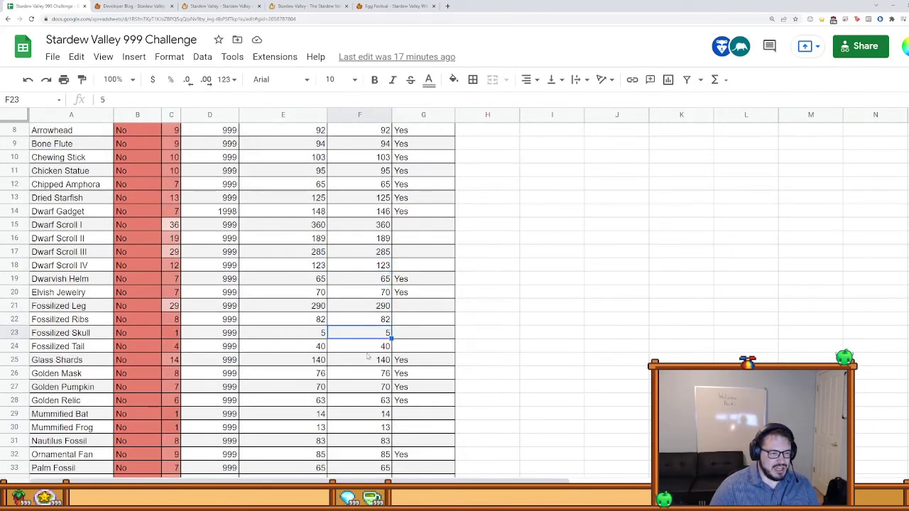
{"action": "left_click", "coordinate": [368, 349]}
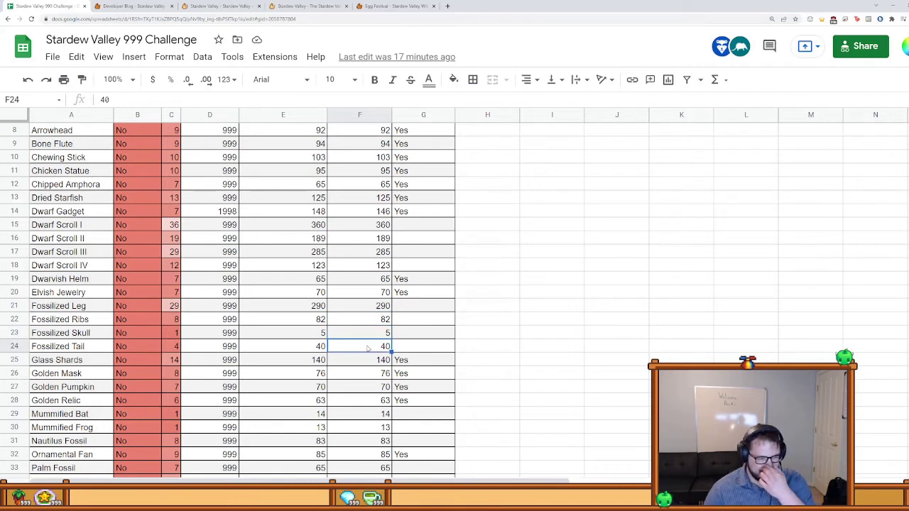
Step: Check the current amounts of the Mummified Bat, Mummified Frog and Nautilus Fossil
{"action": "scroll", "coordinate": [371, 351], "scroll_direction": "down", "scroll_amount": 1}
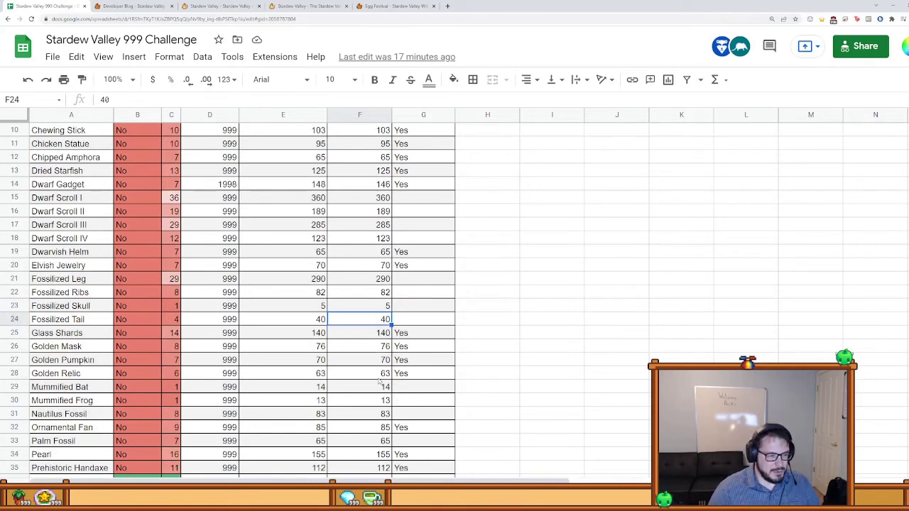
{"action": "left_click", "coordinate": [374, 390]}
{"action": "left_click", "coordinate": [372, 402]}
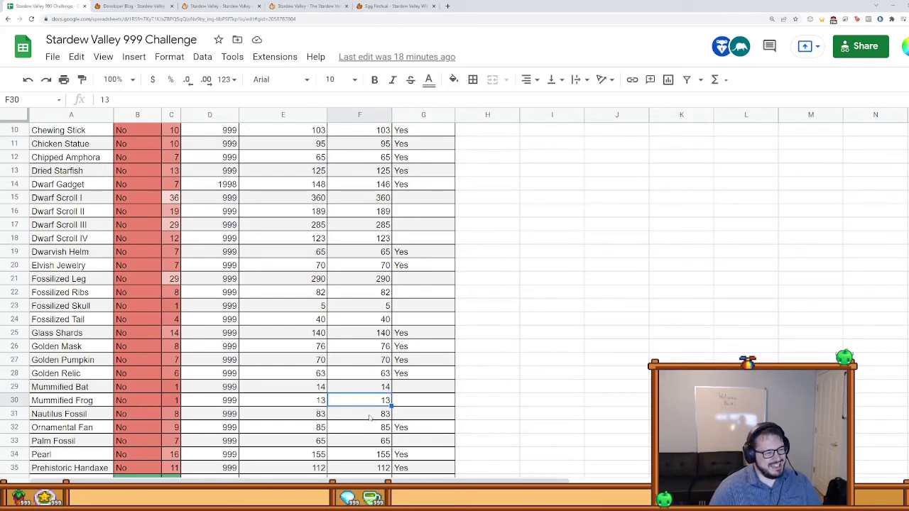
{"action": "left_click", "coordinate": [370, 416]}
{"action": "scroll", "coordinate": [598, 384], "scroll_direction": "down", "scroll_amount": 3}
{"action": "scroll", "coordinate": [598, 384], "scroll_direction": "down", "scroll_amount": 1}
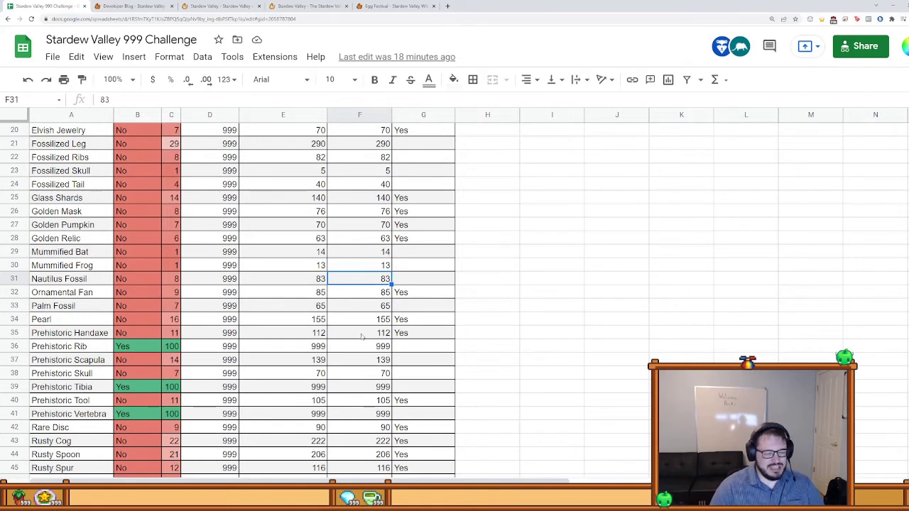
Step: Check the current amount of the Palm Fossil and look over the remaining artifacts down to the category total
{"action": "left_click", "coordinate": [354, 310]}
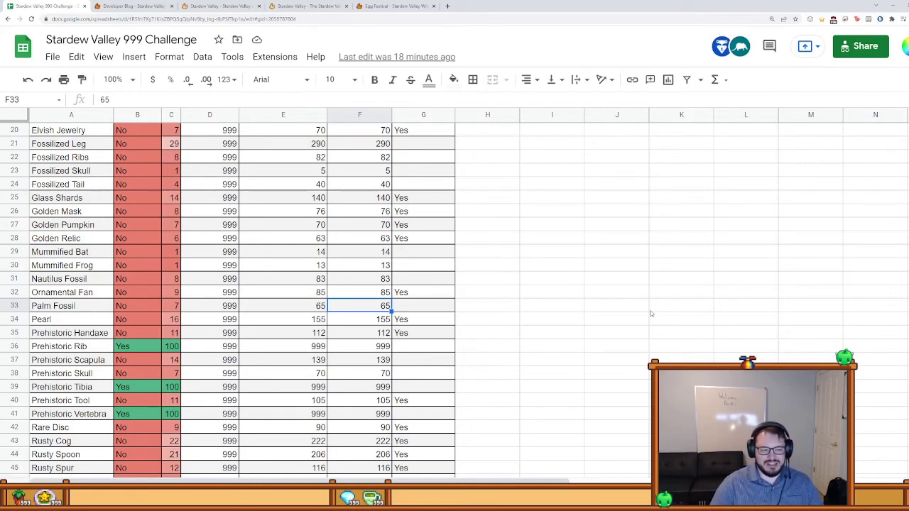
{"action": "left_click", "coordinate": [571, 319]}
{"action": "scroll", "coordinate": [537, 382], "scroll_direction": "down", "scroll_amount": 2}
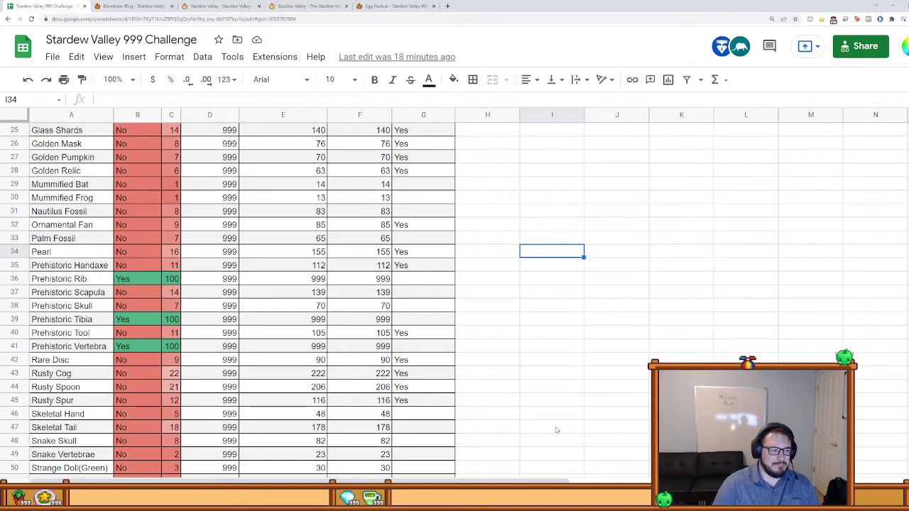
{"action": "scroll", "coordinate": [460, 385], "scroll_direction": "down", "scroll_amount": 3}
{"action": "scroll", "coordinate": [297, 335], "scroll_direction": "up", "scroll_amount": 2}
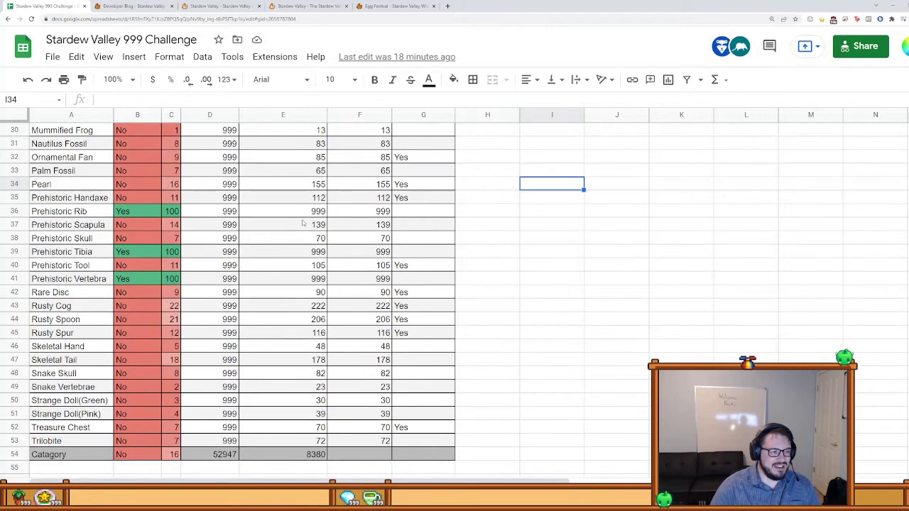
Step: Check the current amounts of the completed Prehistoric Rib, Prehistoric Tibia and Prehistoric Vertebra
{"action": "left_click", "coordinate": [361, 216]}
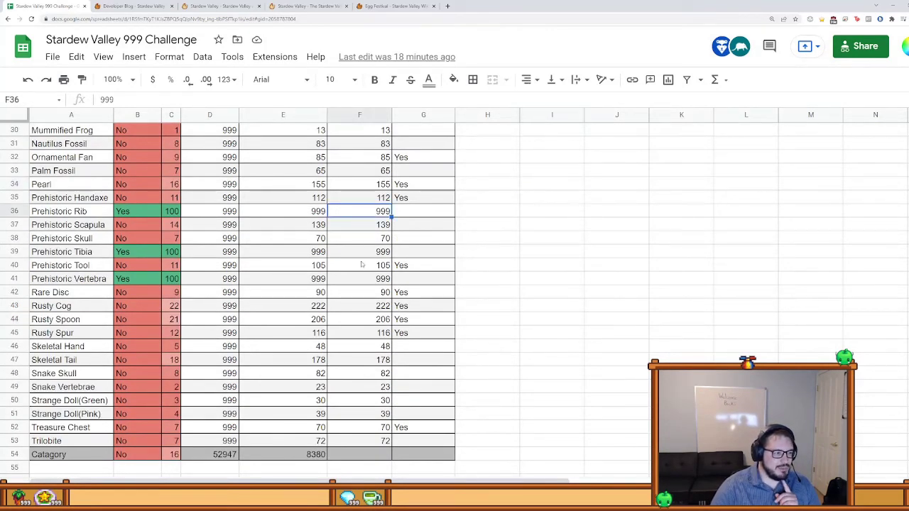
{"action": "left_click", "coordinate": [363, 252]}
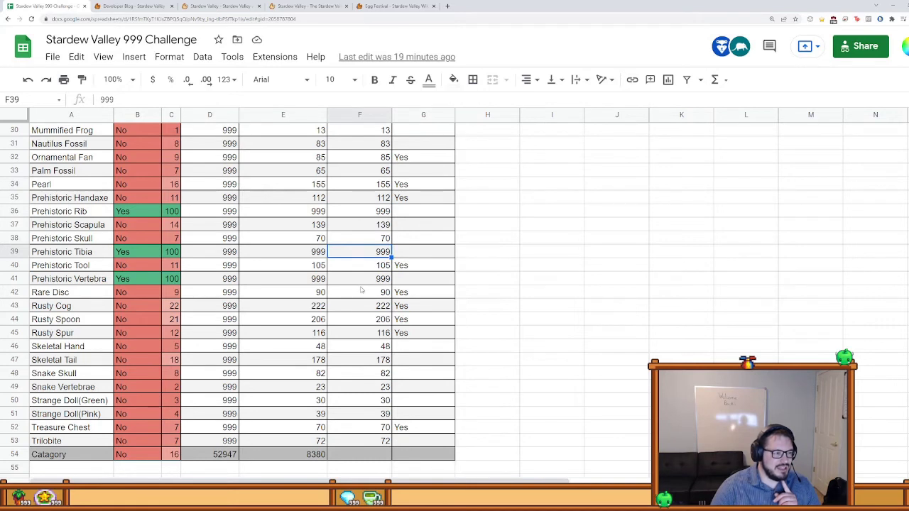
{"action": "left_click", "coordinate": [360, 279]}
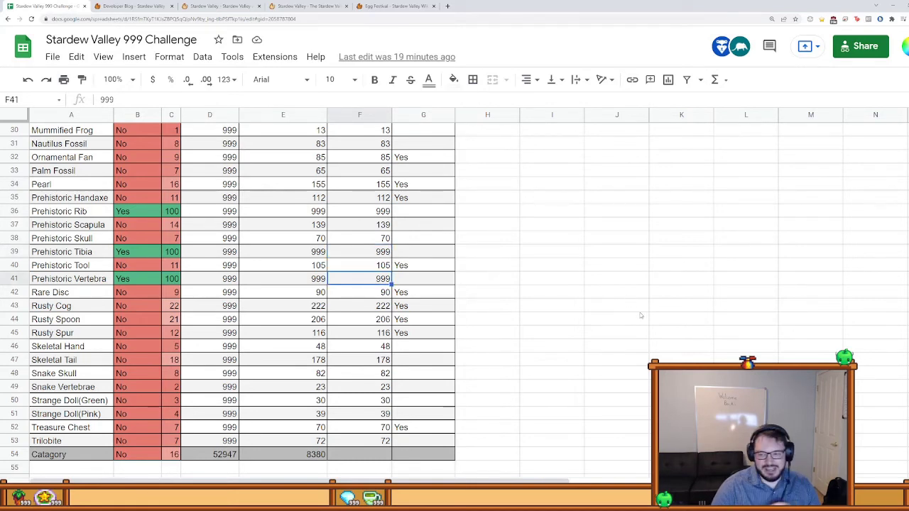
{"action": "scroll", "coordinate": [650, 362], "scroll_direction": "up", "scroll_amount": 1}
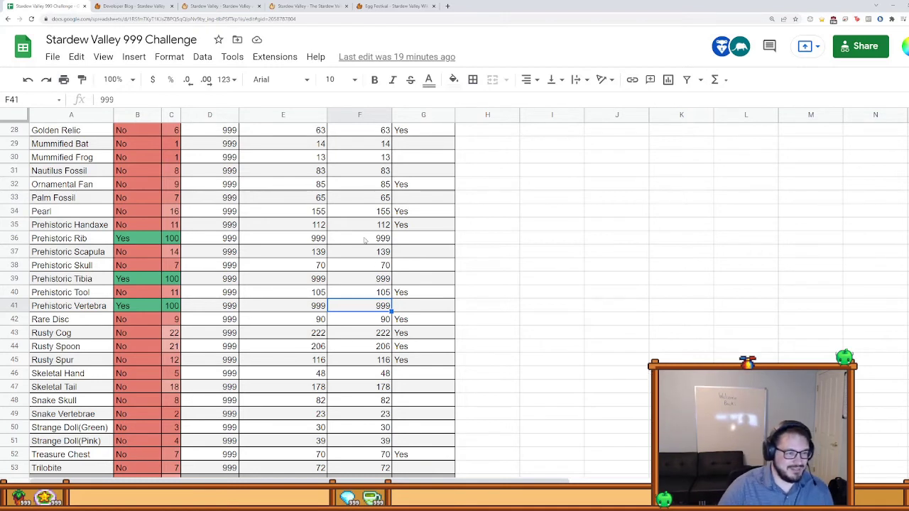
{"action": "left_click", "coordinate": [370, 283]}
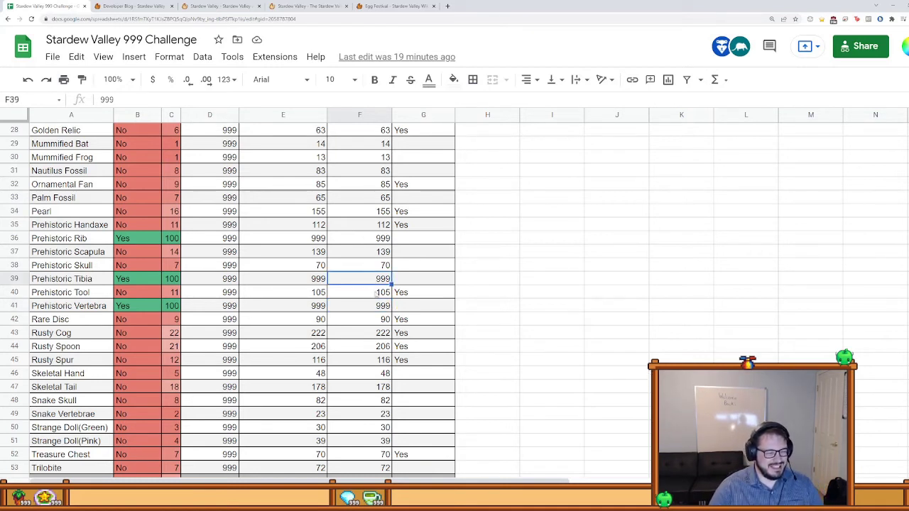
{"action": "scroll", "coordinate": [398, 376], "scroll_direction": "up", "scroll_amount": 1}
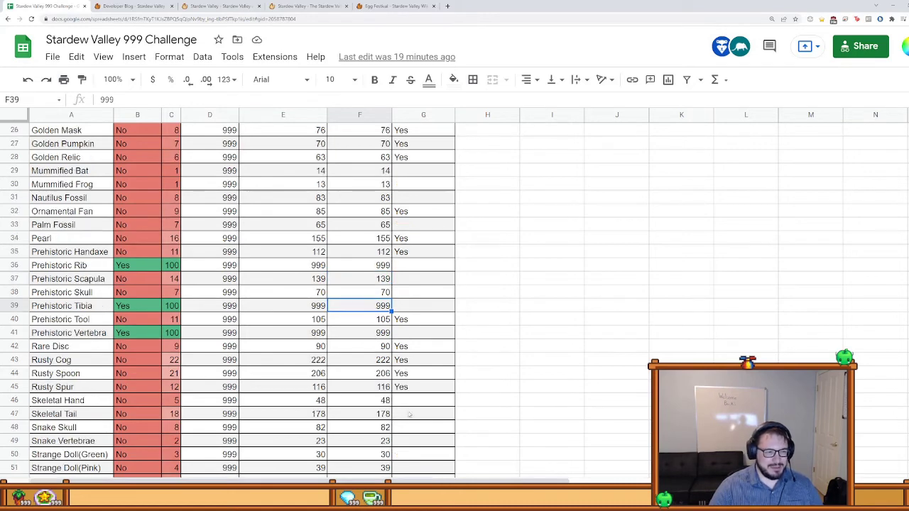
Step: Check the current amounts of the green and pink Strange Dolls near the end of the artifacts list
{"action": "scroll", "coordinate": [366, 224], "scroll_direction": "down", "scroll_amount": 2}
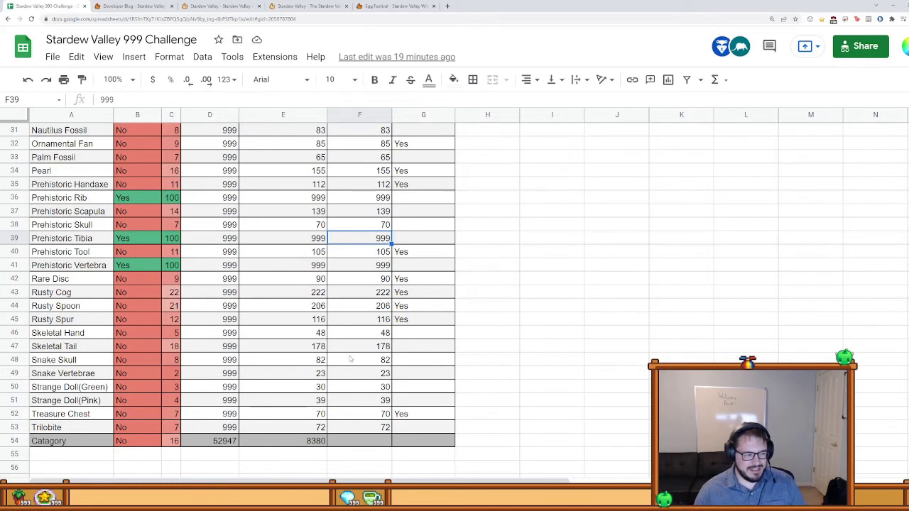
{"action": "left_click", "coordinate": [373, 389]}
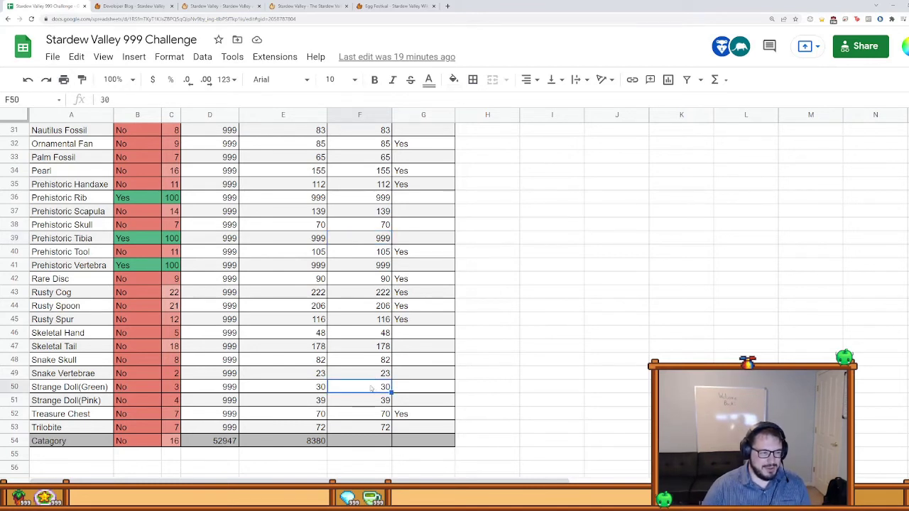
{"action": "left_click", "coordinate": [369, 404]}
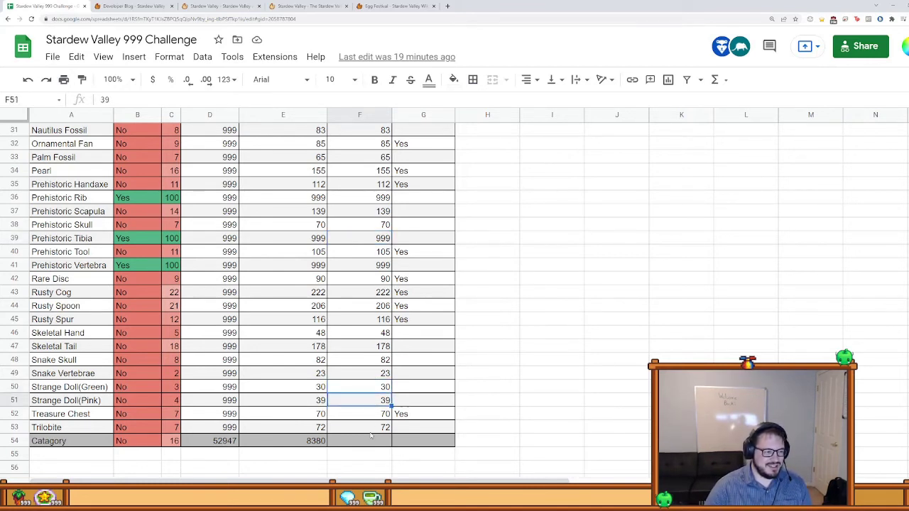
{"action": "left_click", "coordinate": [681, 400]}
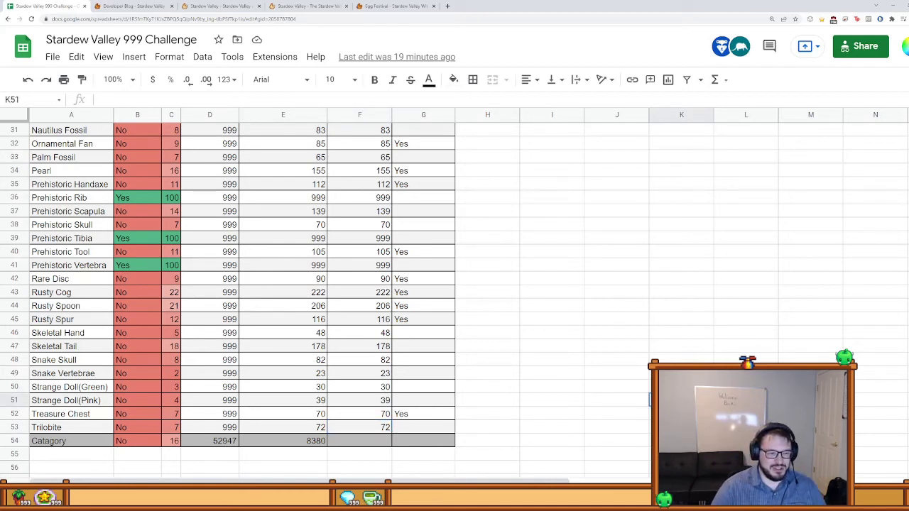
Step: Switch to the Decorations sheet and examine the Empty Capsule row and the other incomplete decorations
{"action": "key", "text": "ctrl+shift+Page_Up"}
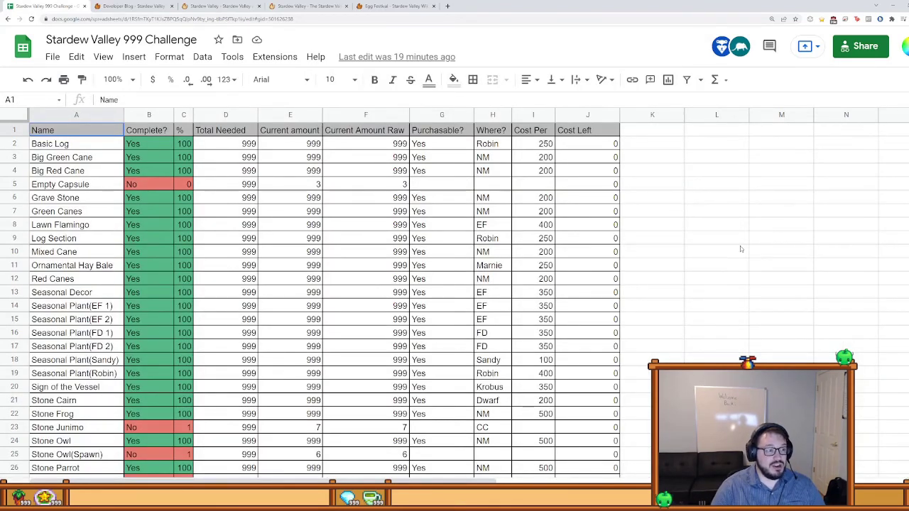
{"action": "left_click", "coordinate": [15, 184]}
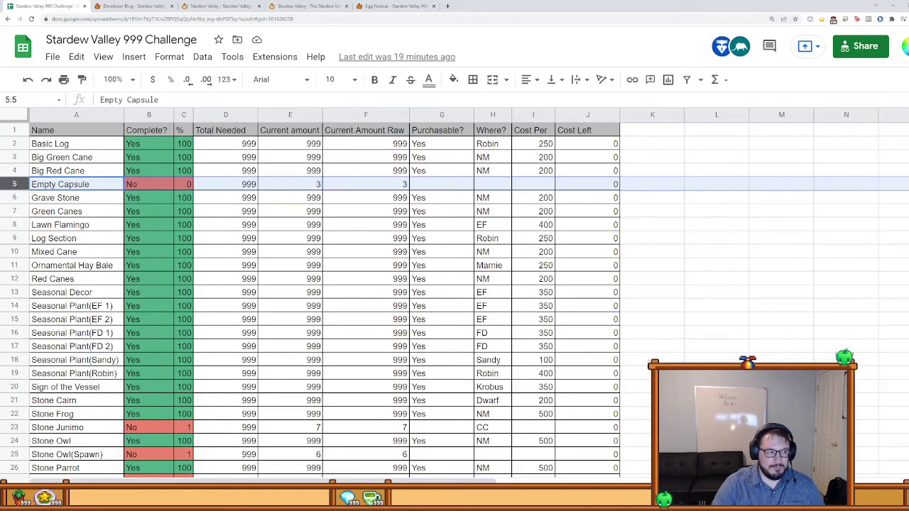
{"action": "scroll", "coordinate": [320, 298], "scroll_direction": "down", "scroll_amount": 1}
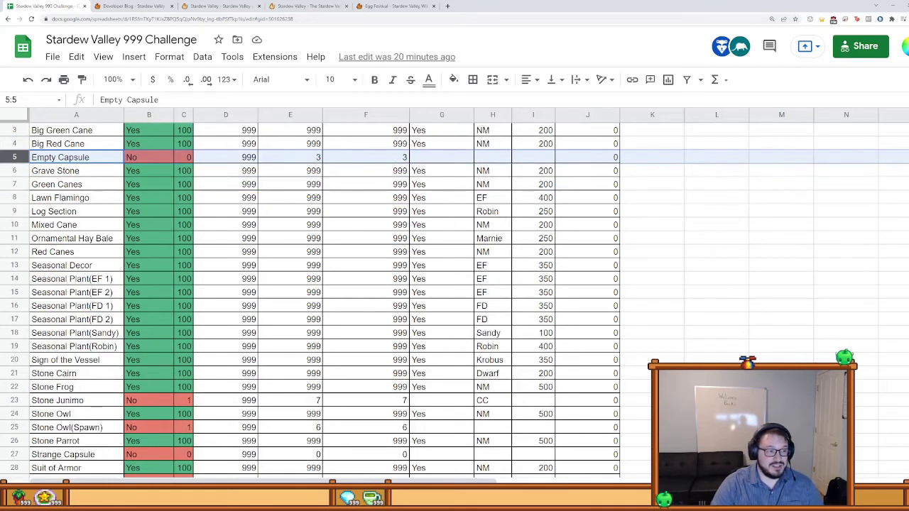
{"action": "scroll", "coordinate": [320, 298], "scroll_direction": "down", "scroll_amount": 1}
{"action": "scroll", "coordinate": [319, 298], "scroll_direction": "up", "scroll_amount": 2}
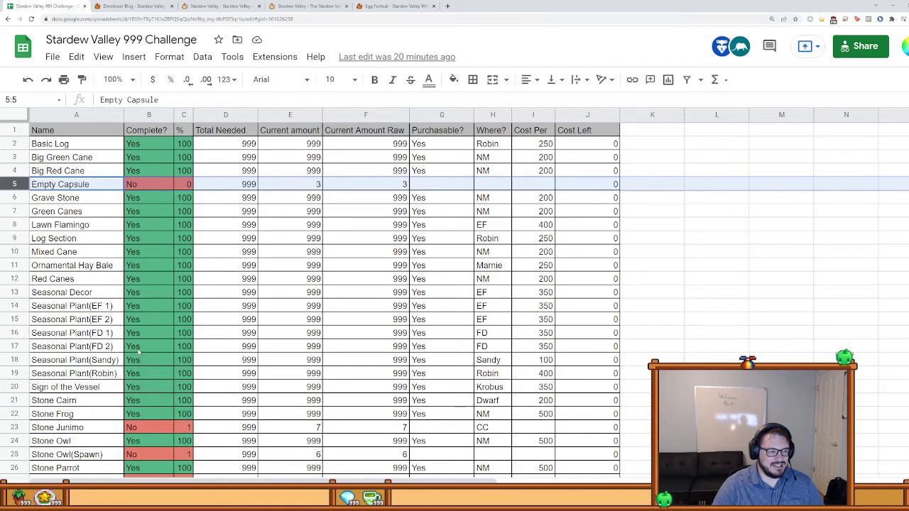
{"action": "scroll", "coordinate": [403, 257], "scroll_direction": "down", "scroll_amount": 1}
{"action": "scroll", "coordinate": [511, 320], "scroll_direction": "up", "scroll_amount": 1}
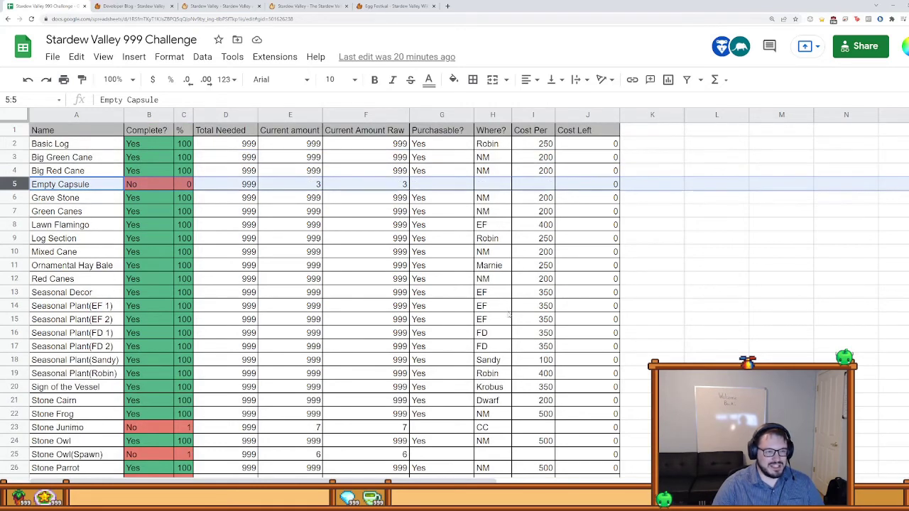
Step: Examine the Where? column for the Big Green Cane, Big Red Cane, Grave Stone, Green Canes, Lawn Flamingo and Red Canes
{"action": "left_click", "coordinate": [492, 115]}
{"action": "left_click", "coordinate": [495, 161]}
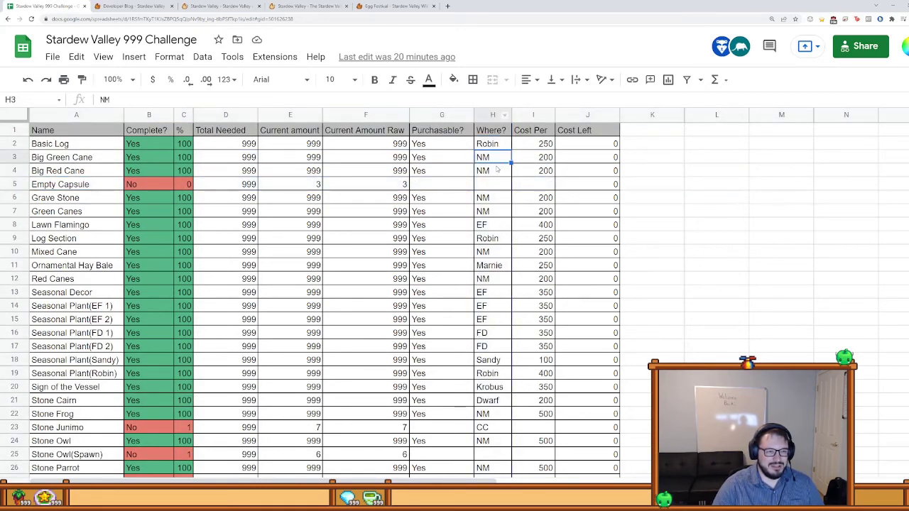
{"action": "left_click", "coordinate": [499, 171]}
{"action": "left_click", "coordinate": [503, 200]}
{"action": "left_click", "coordinate": [500, 213]}
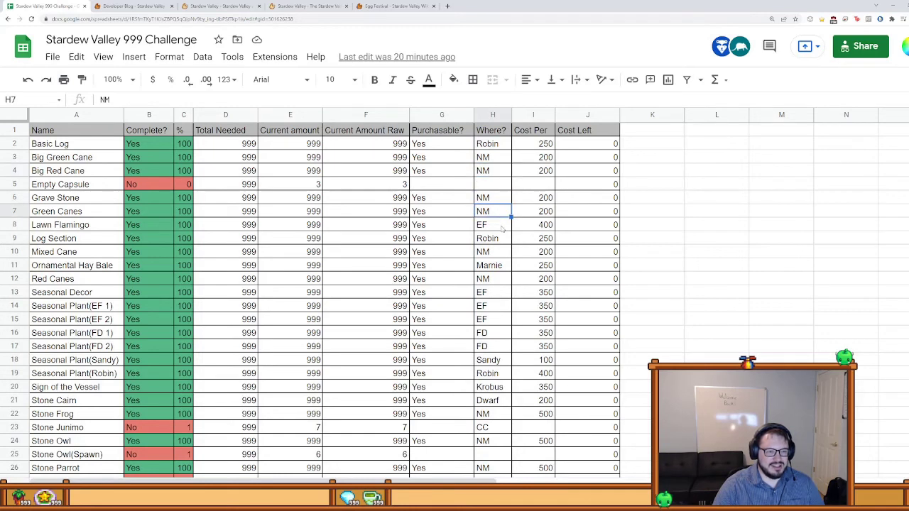
{"action": "left_click", "coordinate": [503, 226]}
{"action": "left_click", "coordinate": [500, 282]}
{"action": "scroll", "coordinate": [501, 327], "scroll_direction": "down", "scroll_amount": 3}
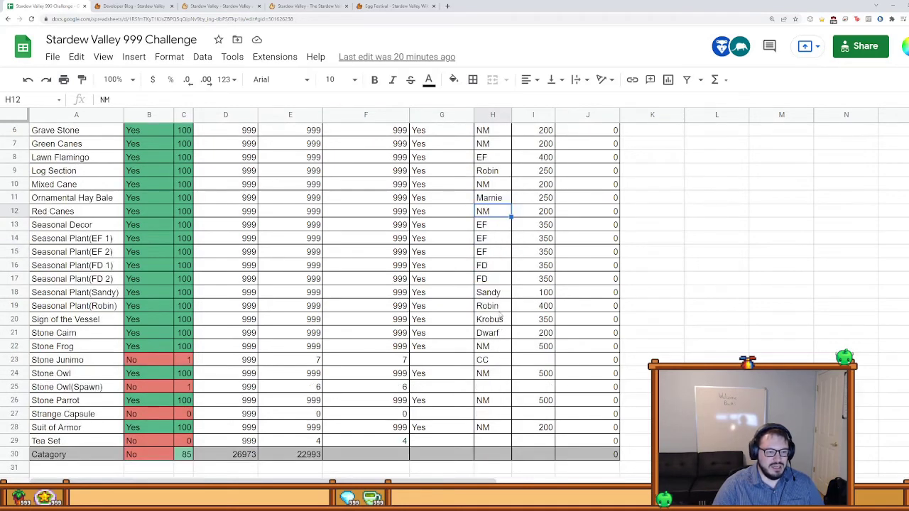
Step: Check the Where? entries of Seasonal Plant(Sandy), Seasonal Plant(Robin), Sign of the Vessel and Stone Cairn
{"action": "left_click", "coordinate": [497, 292]}
{"action": "left_click", "coordinate": [497, 307]}
{"action": "left_click", "coordinate": [500, 320]}
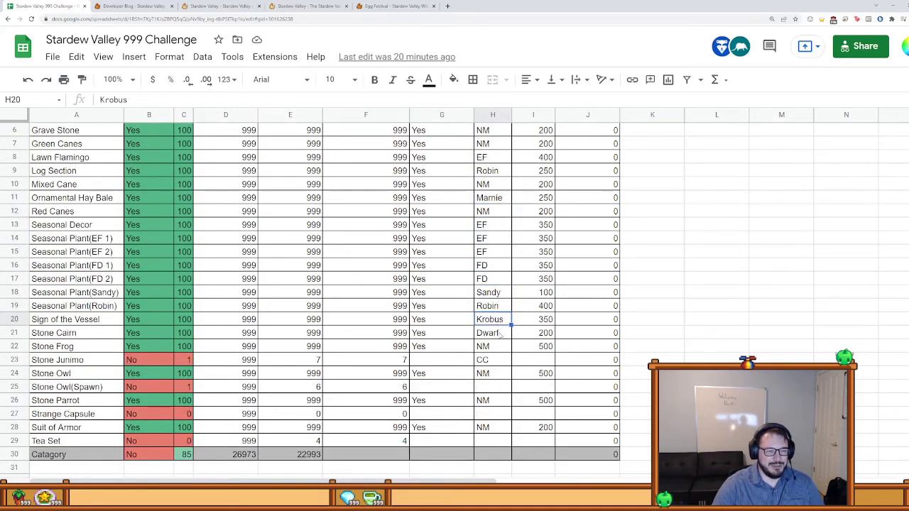
{"action": "left_click", "coordinate": [500, 333]}
{"action": "left_click", "coordinate": [499, 320]}
{"action": "left_click", "coordinate": [497, 306]}
{"action": "left_click", "coordinate": [495, 293]}
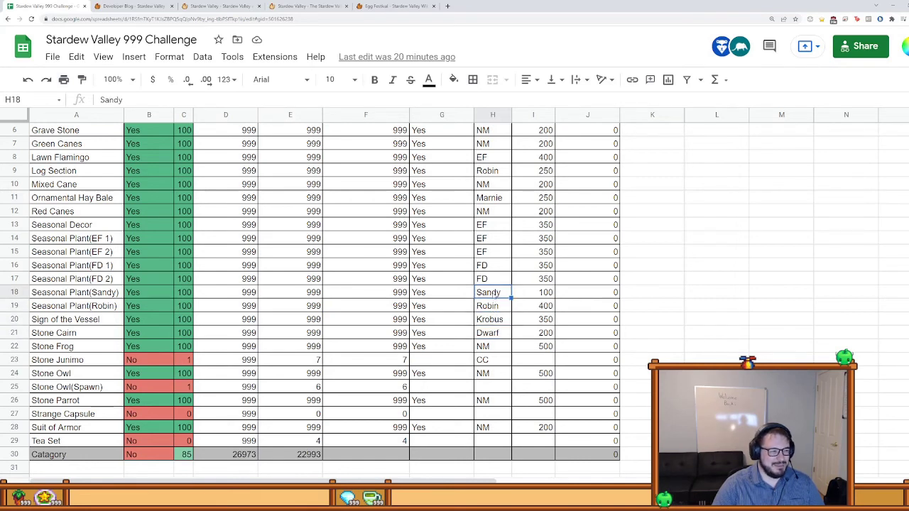
Step: Check the Where? entries of the Stone Junimo, Seasonal Plant(FD 1) and Seasonal Plant(FD 2)
{"action": "left_click", "coordinate": [498, 362]}
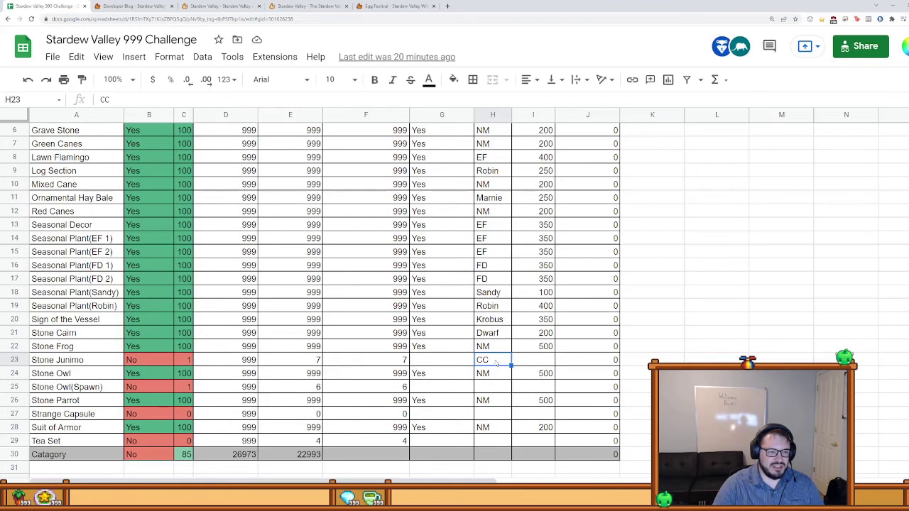
{"action": "scroll", "coordinate": [495, 362], "scroll_direction": "up", "scroll_amount": 3}
{"action": "left_click", "coordinate": [495, 335]}
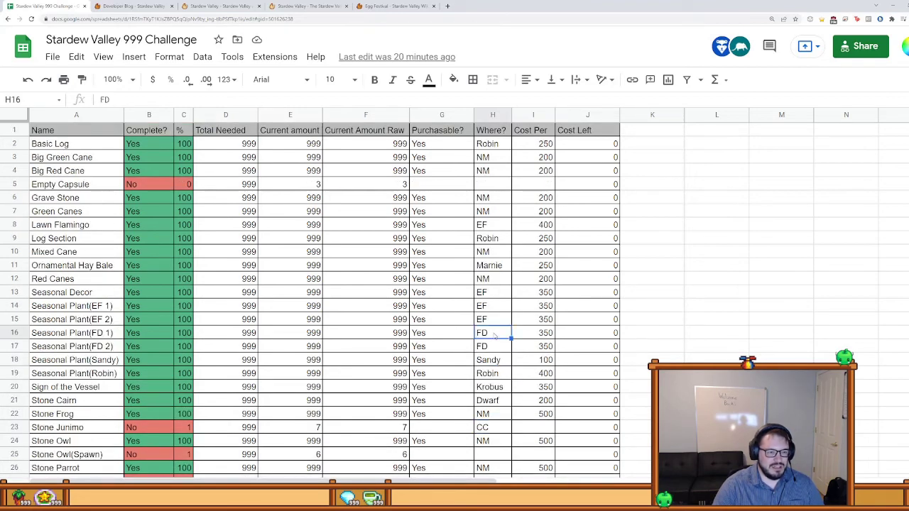
{"action": "left_click", "coordinate": [500, 350]}
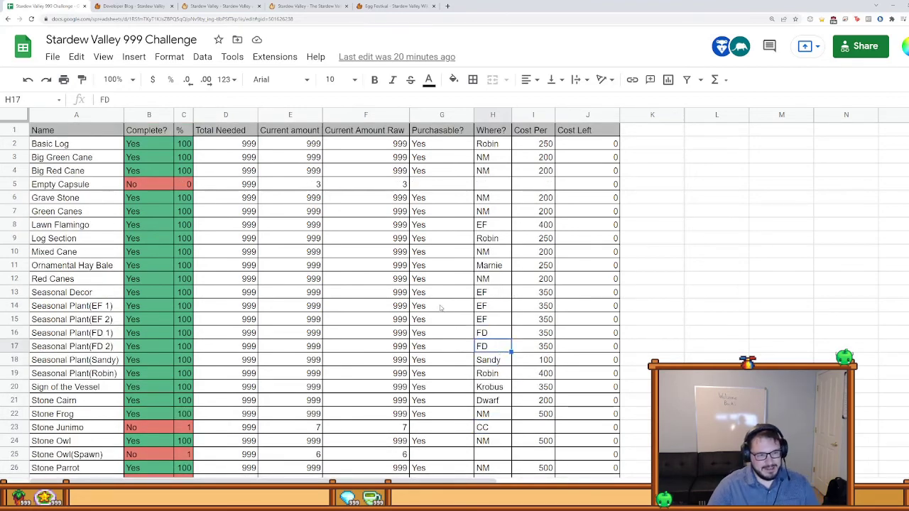
Step: Look over the incomplete decorations at the end of the list and check the Tea Set's raw current amount
{"action": "scroll", "coordinate": [435, 298], "scroll_direction": "down", "scroll_amount": 3}
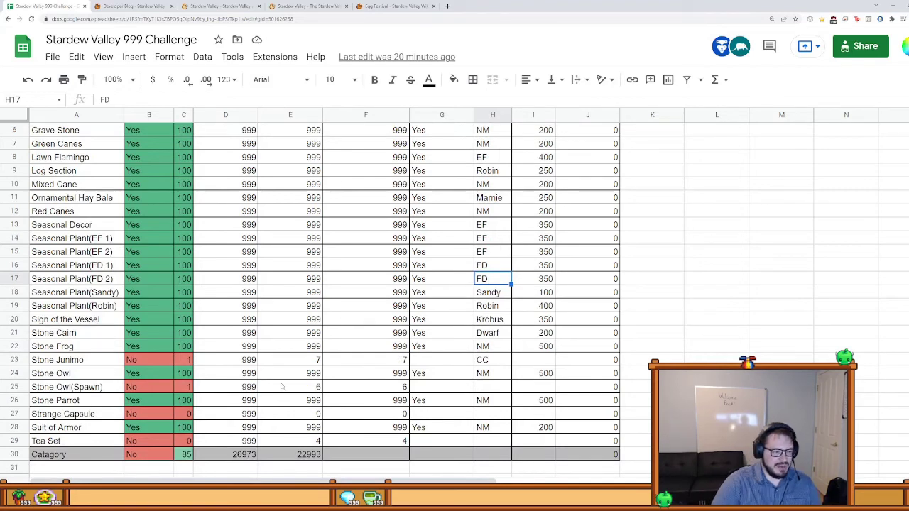
{"action": "scroll", "coordinate": [411, 440], "scroll_direction": "up", "scroll_amount": 3}
{"action": "scroll", "coordinate": [289, 221], "scroll_direction": "down", "scroll_amount": 3}
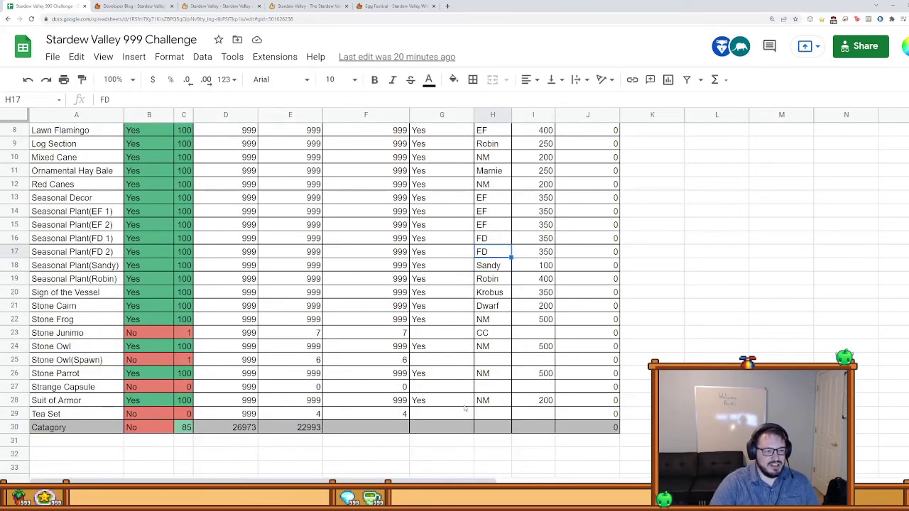
{"action": "left_click", "coordinate": [390, 418]}
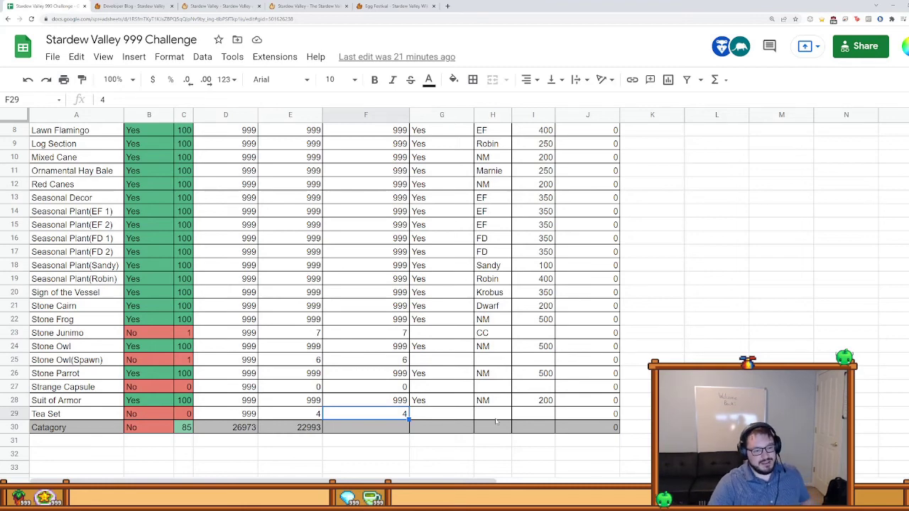
Step: Switch to the event item tracking sheet and inspect the red cells for Rarecrow 2 under 21 and Tea Set under 22
{"action": "key", "text": "ctrl+shift+Page_Down"}
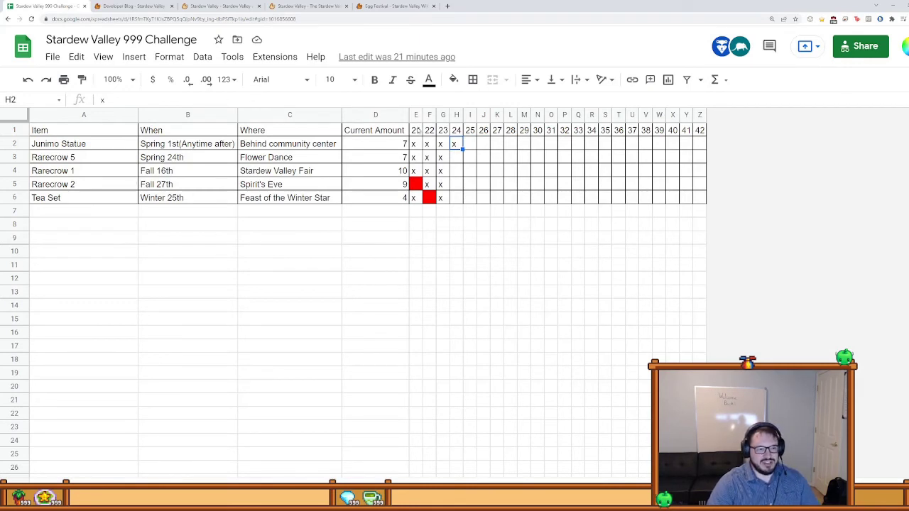
{"action": "left_click", "coordinate": [418, 130]}
{"action": "left_click", "coordinate": [419, 185]}
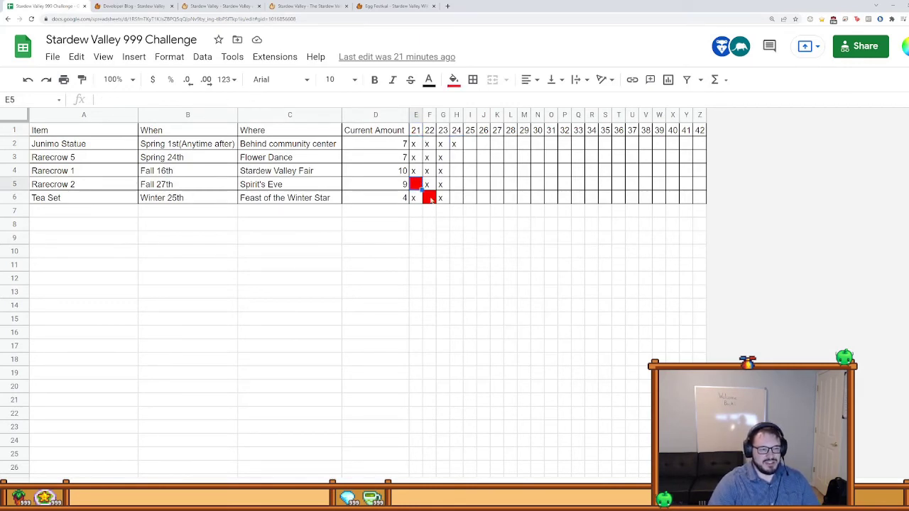
{"action": "left_click", "coordinate": [431, 200]}
{"action": "left_click", "coordinate": [419, 184]}
{"action": "left_click", "coordinate": [430, 199]}
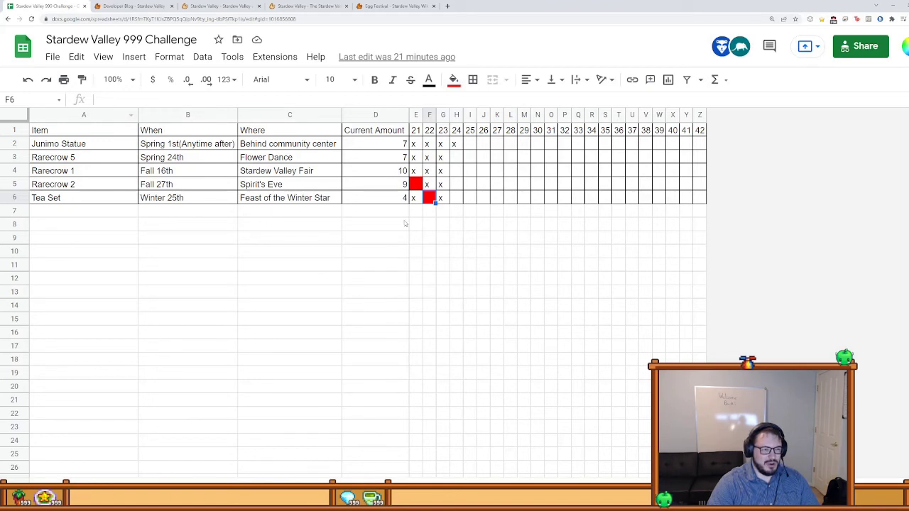
{"action": "left_click", "coordinate": [419, 184]}
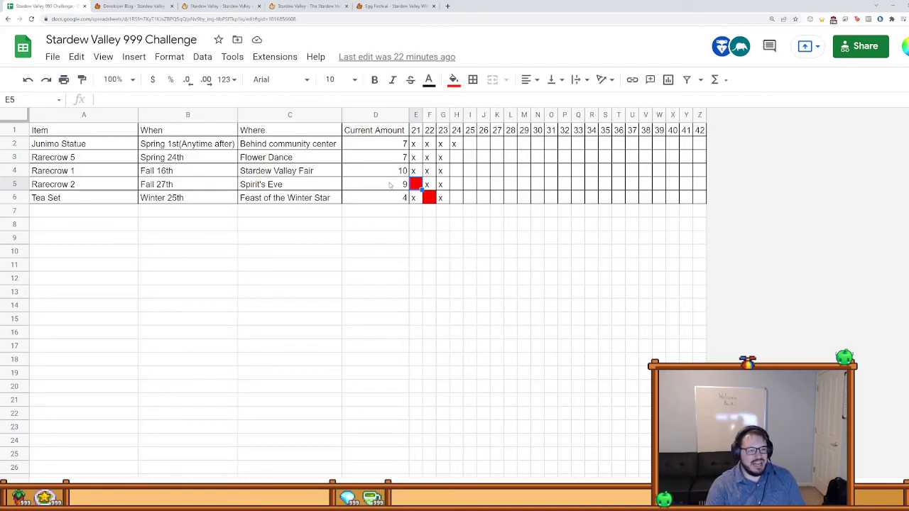
Step: Inspect the Current Amount formulas of Rarecrow 2, Rarecrow 5 and the Junimo Statue
{"action": "left_click", "coordinate": [400, 189]}
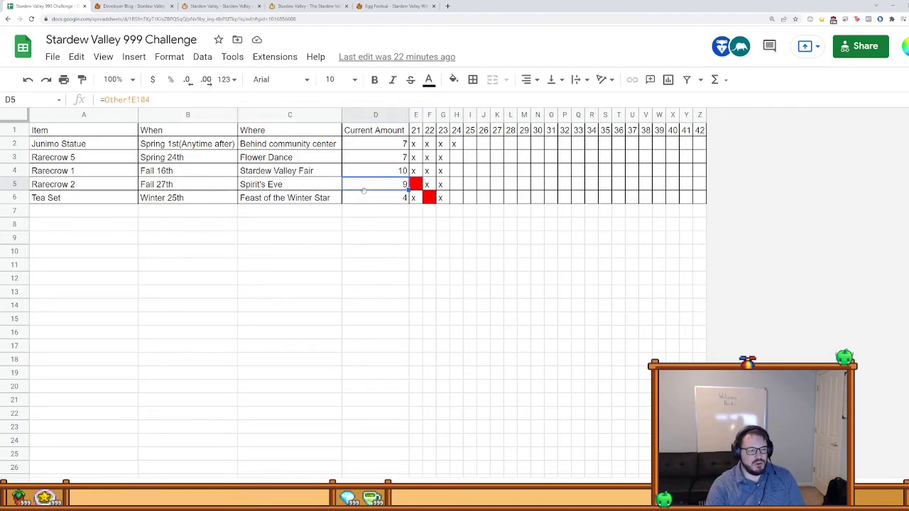
{"action": "left_click", "coordinate": [384, 157]}
{"action": "left_click", "coordinate": [384, 147]}
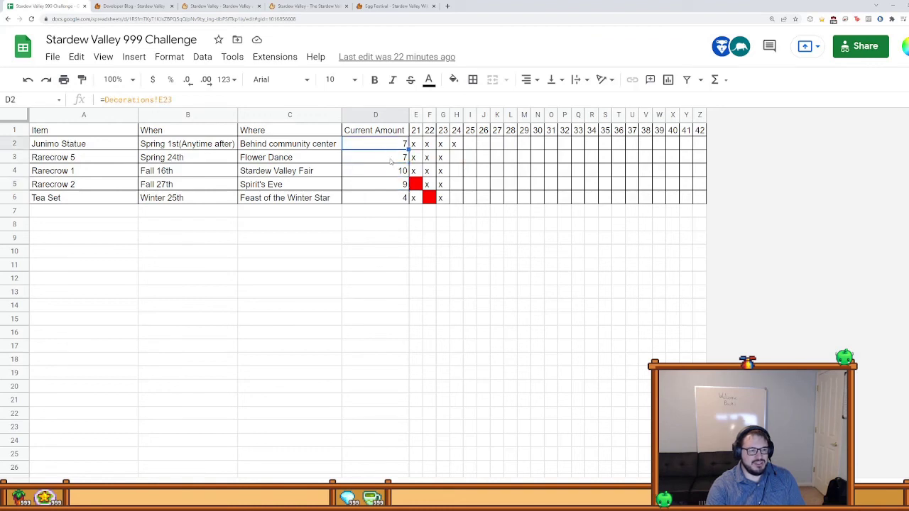
Step: Compare the Current Amount cells of the Junimo Statue, Rarecrow 5 and Rarecrow 2 on the event item sheet
{"action": "left_click", "coordinate": [391, 159]}
{"action": "left_click", "coordinate": [387, 147]}
{"action": "left_click", "coordinate": [390, 160]}
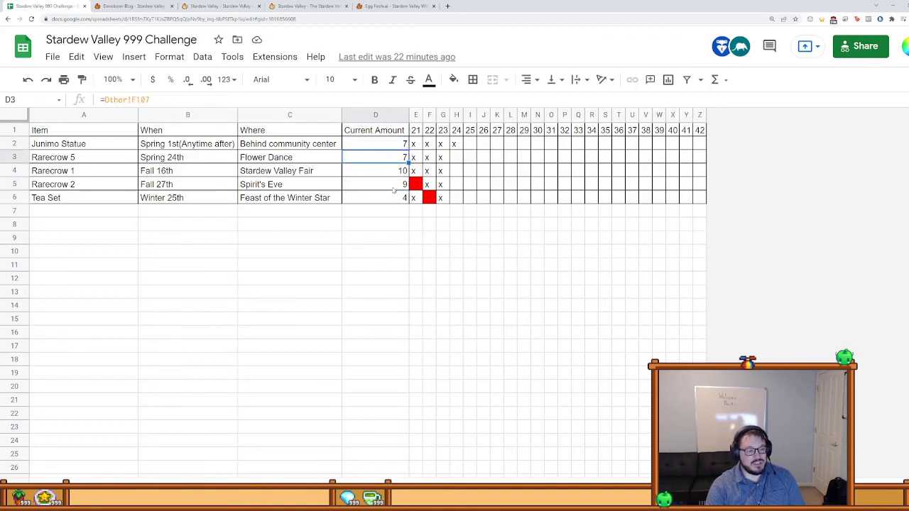
{"action": "left_click", "coordinate": [395, 188]}
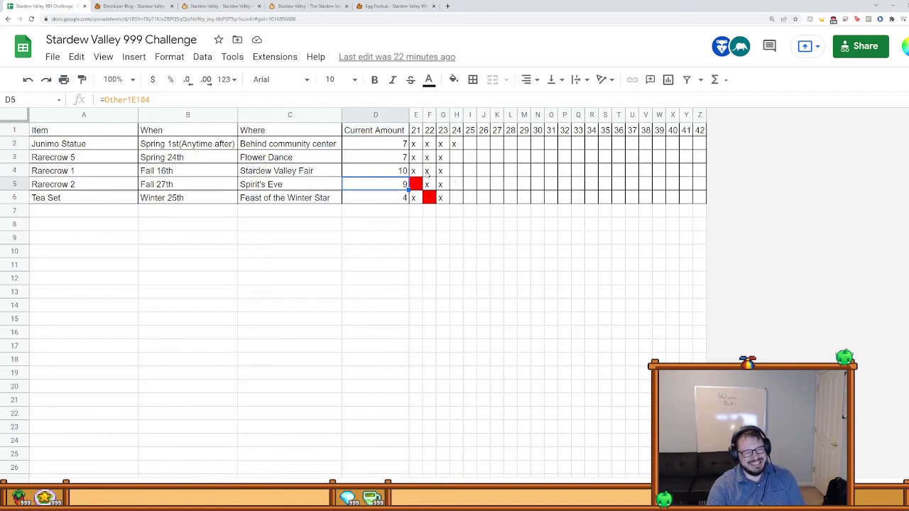
{"action": "left_click", "coordinate": [402, 144]}
{"action": "left_click", "coordinate": [405, 157]}
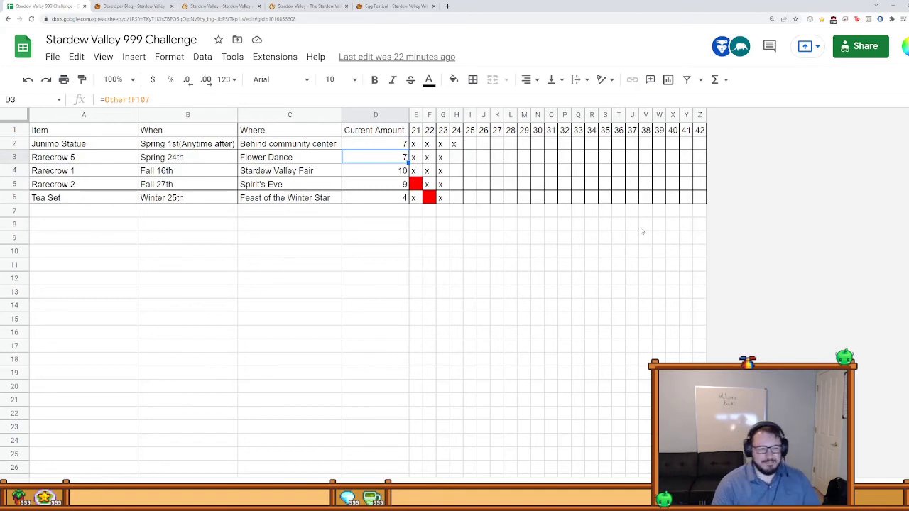
Step: View the Thing and Date(s) sheet, switch to the fish pond requirements sheet and check the Golden Relic's Current Amount
{"action": "key", "text": "ctrl+shift+Page_Down"}
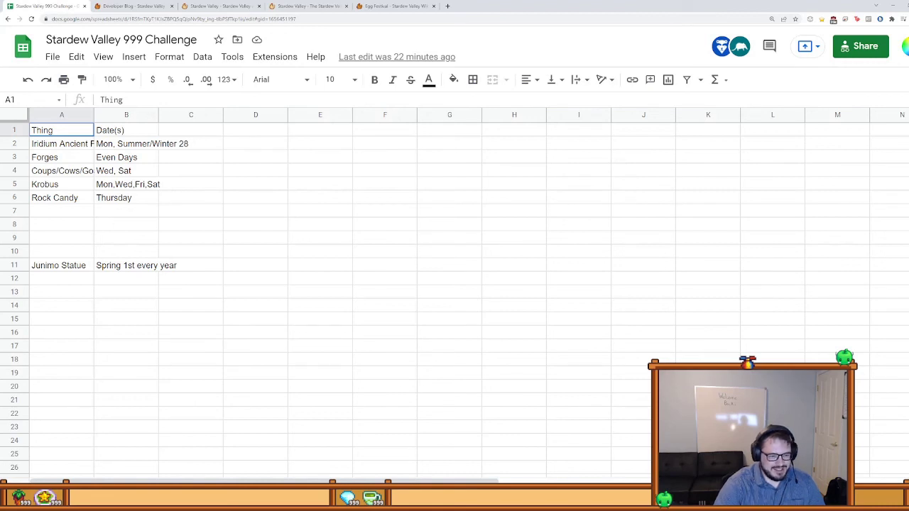
{"action": "key", "text": "ctrl+shift+Page_Down"}
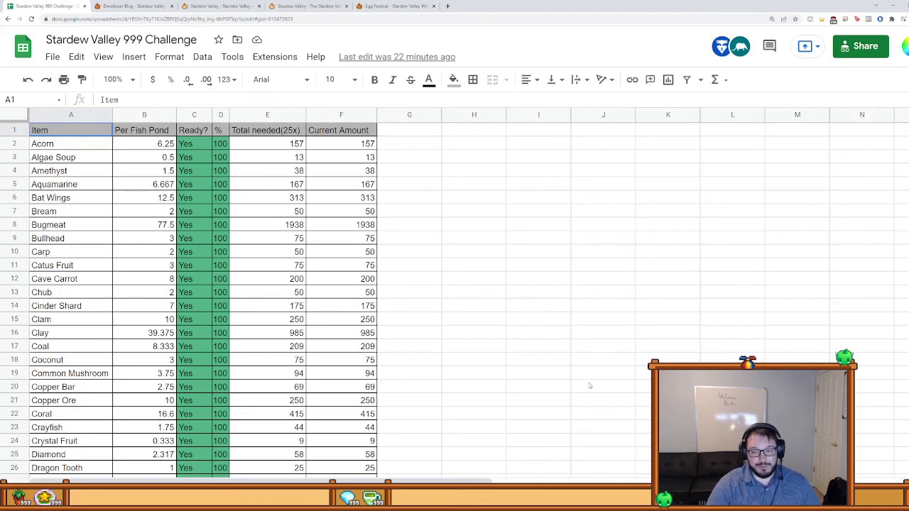
{"action": "scroll", "coordinate": [467, 250], "scroll_direction": "down", "scroll_amount": 15}
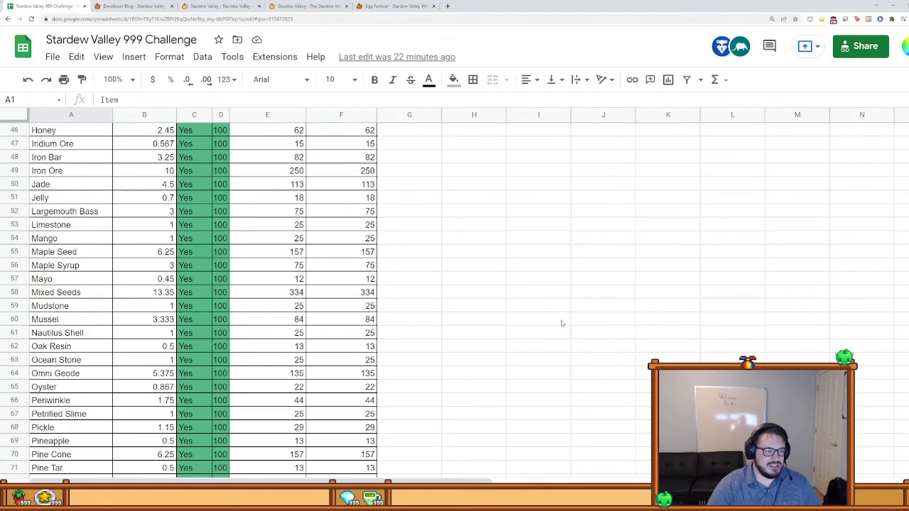
{"action": "scroll", "coordinate": [561, 323], "scroll_direction": "up", "scroll_amount": 15}
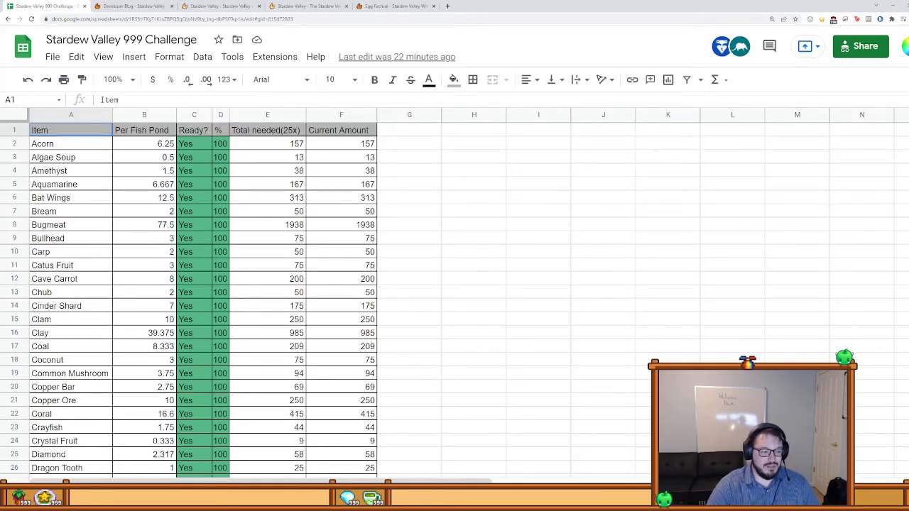
{"action": "scroll", "coordinate": [481, 296], "scroll_direction": "down", "scroll_amount": 8}
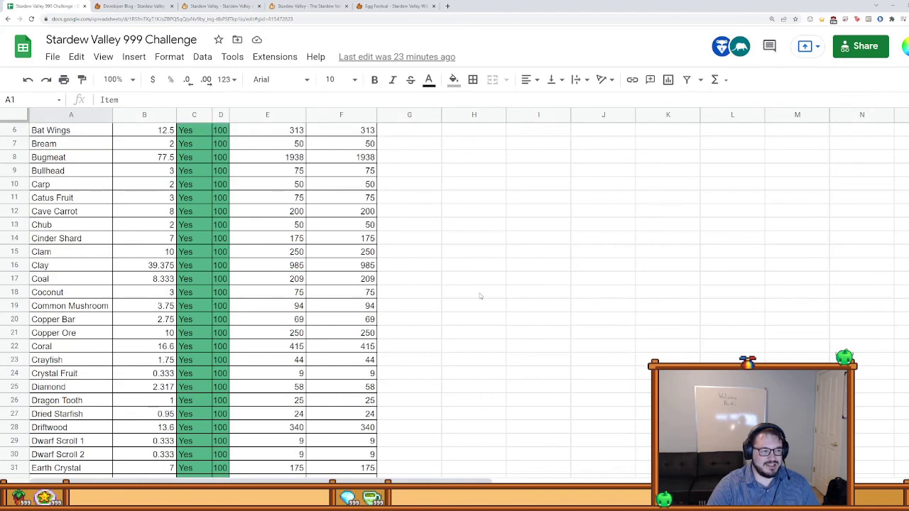
{"action": "scroll", "coordinate": [497, 298], "scroll_direction": "down", "scroll_amount": 3}
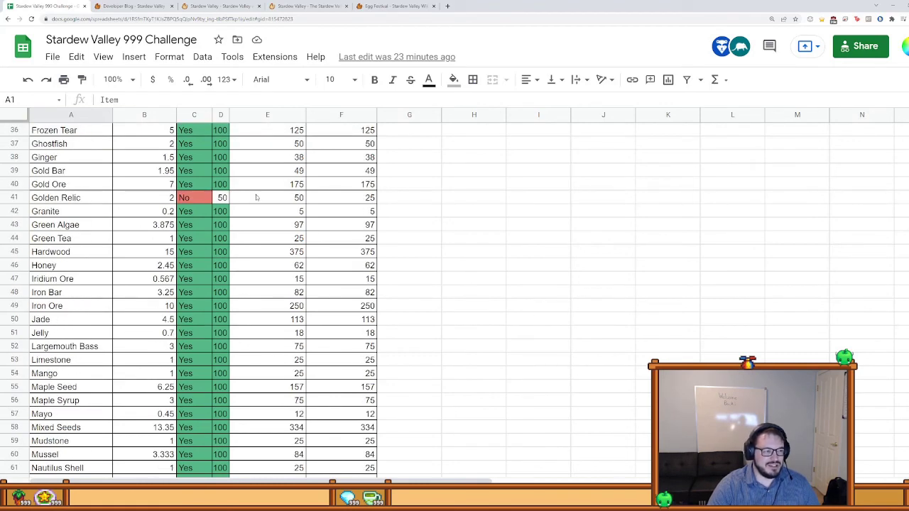
{"action": "left_click", "coordinate": [348, 201]}
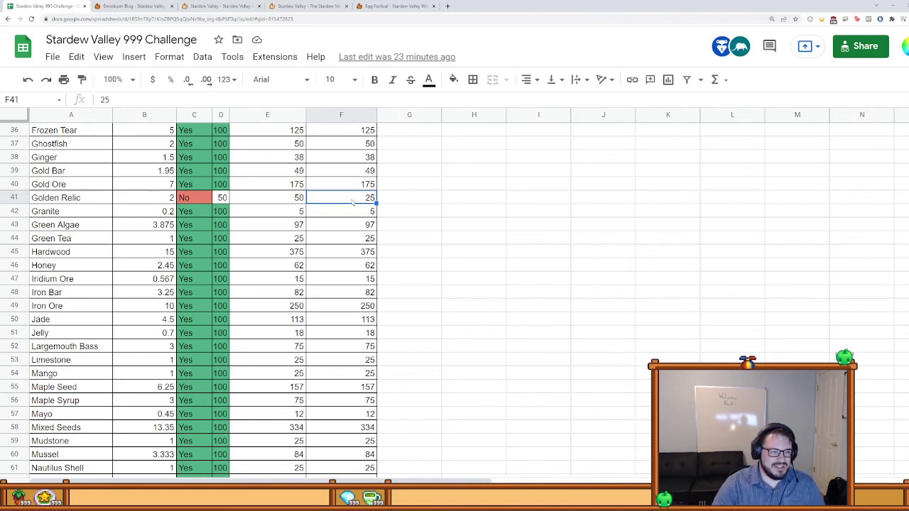
Step: Look through the Ready? column of the fish pond item list above and below the Golden Relic
{"action": "scroll", "coordinate": [603, 421], "scroll_direction": "up", "scroll_amount": 9}
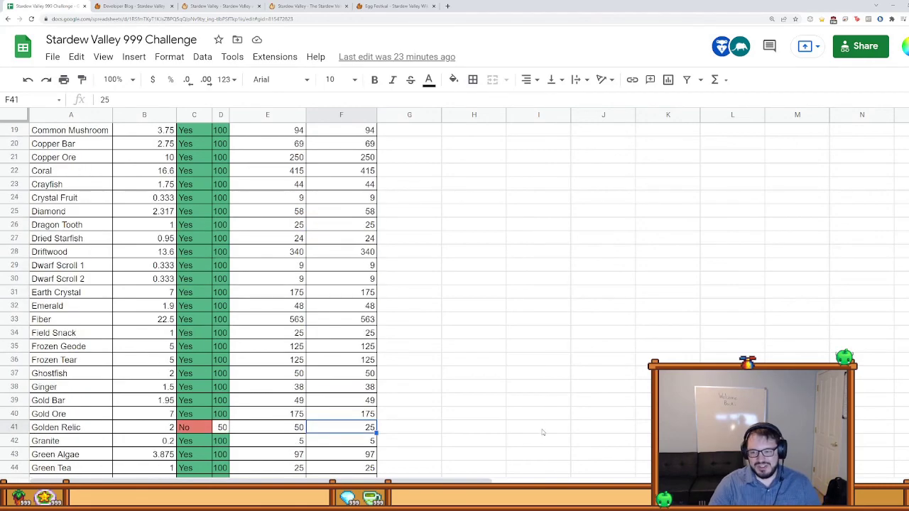
{"action": "scroll", "coordinate": [549, 408], "scroll_direction": "down", "scroll_amount": 16}
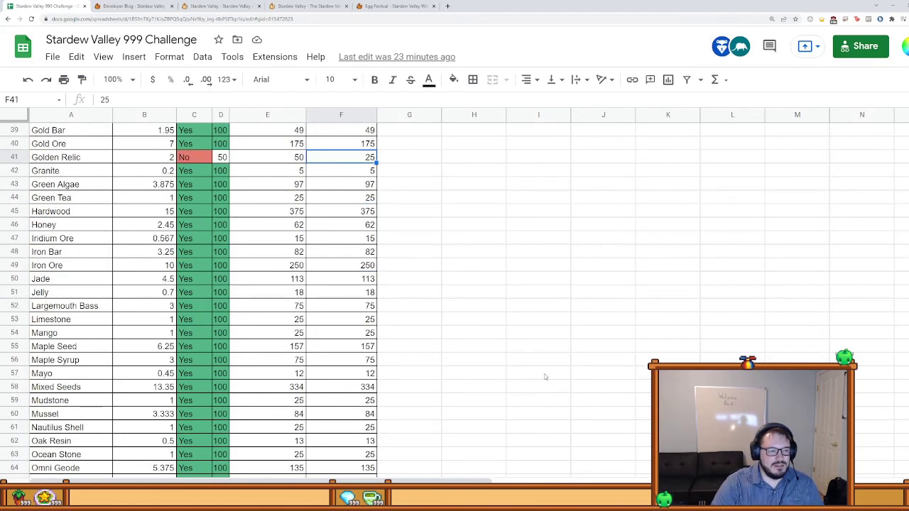
{"action": "scroll", "coordinate": [545, 377], "scroll_direction": "down", "scroll_amount": 6}
{"action": "scroll", "coordinate": [544, 384], "scroll_direction": "up", "scroll_amount": 13}
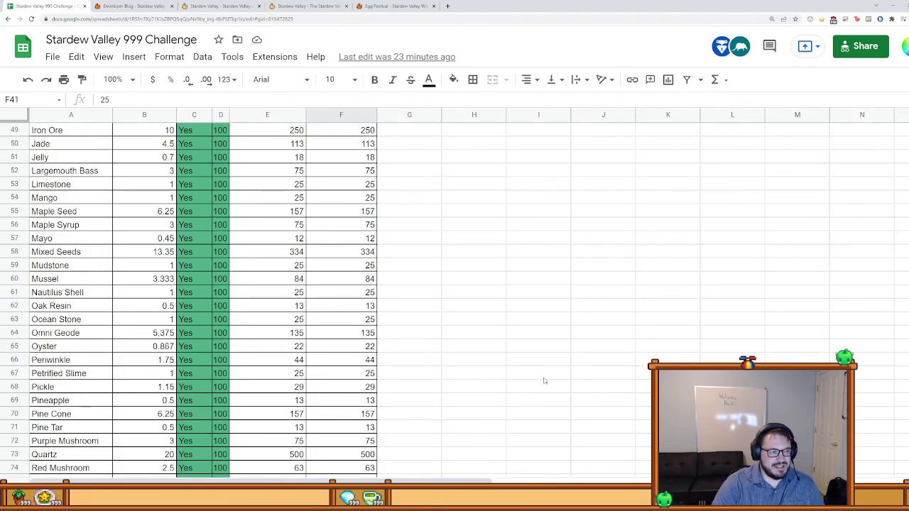
{"action": "scroll", "coordinate": [544, 387], "scroll_direction": "up", "scroll_amount": 6}
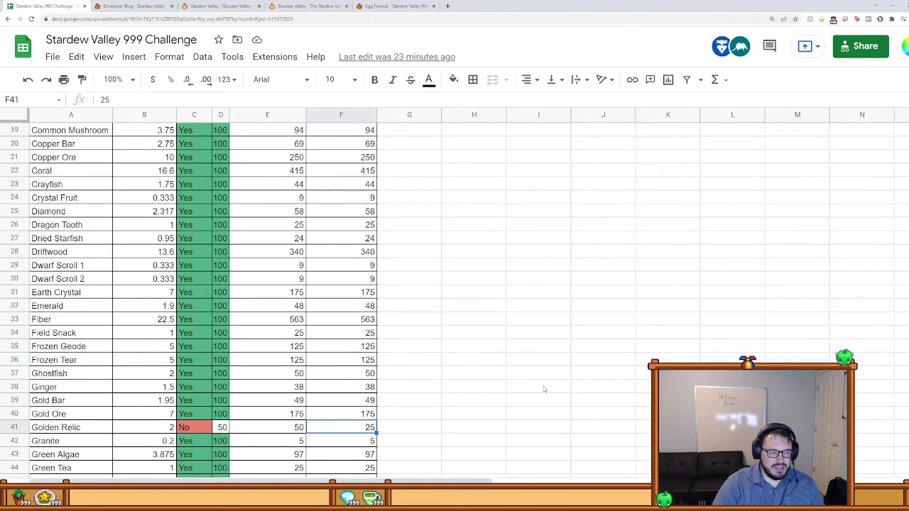